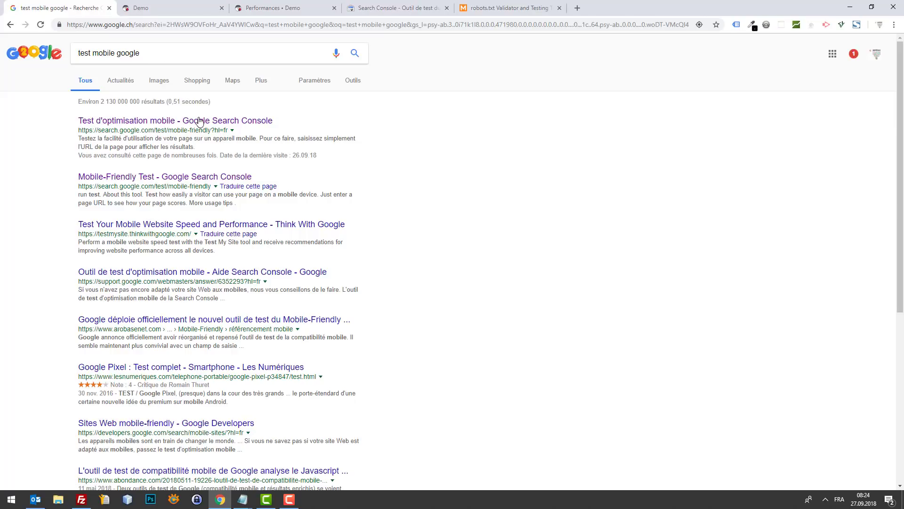
- Open Google's French mobile-friendly test page and copy the demo shop's home page URL for it
{"action": "left_click", "coordinate": [203, 122]}
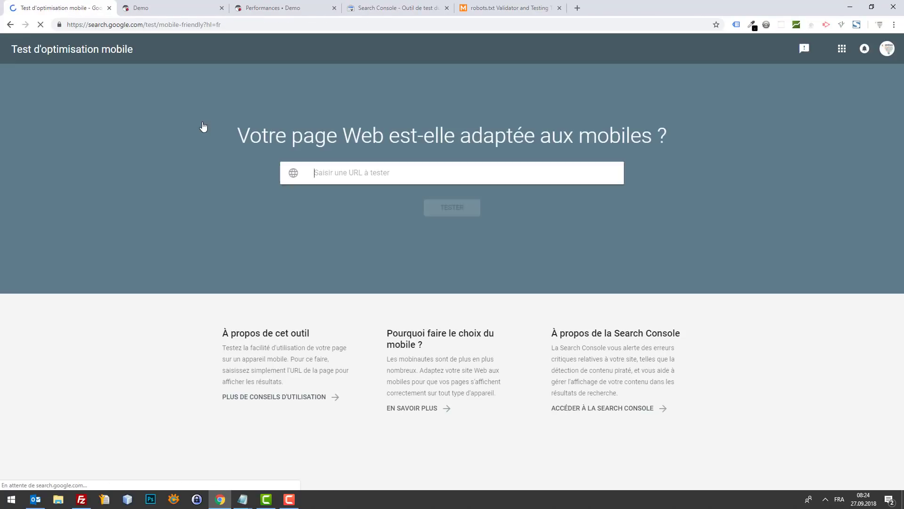
{"action": "left_click", "coordinate": [188, 6]}
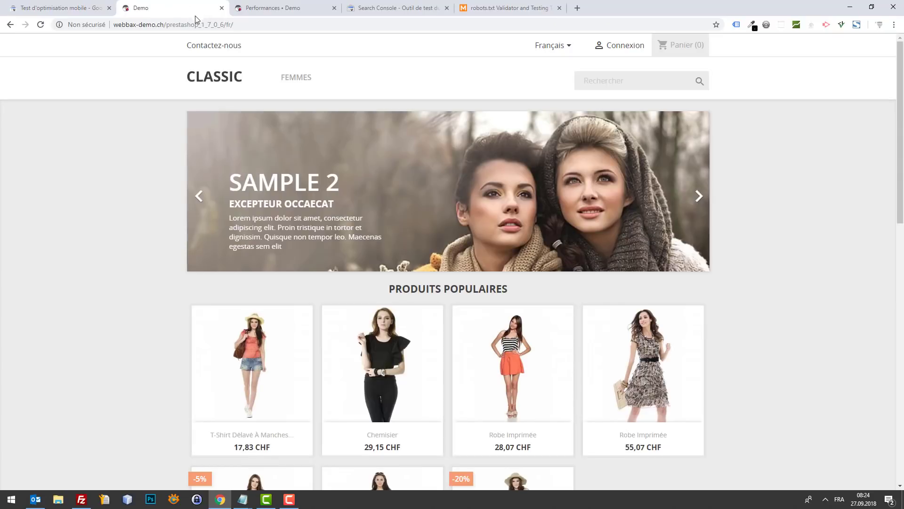
{"action": "left_click", "coordinate": [195, 24]}
{"action": "key", "text": "ctrl+c"}
{"action": "left_click", "coordinate": [60, 6]}
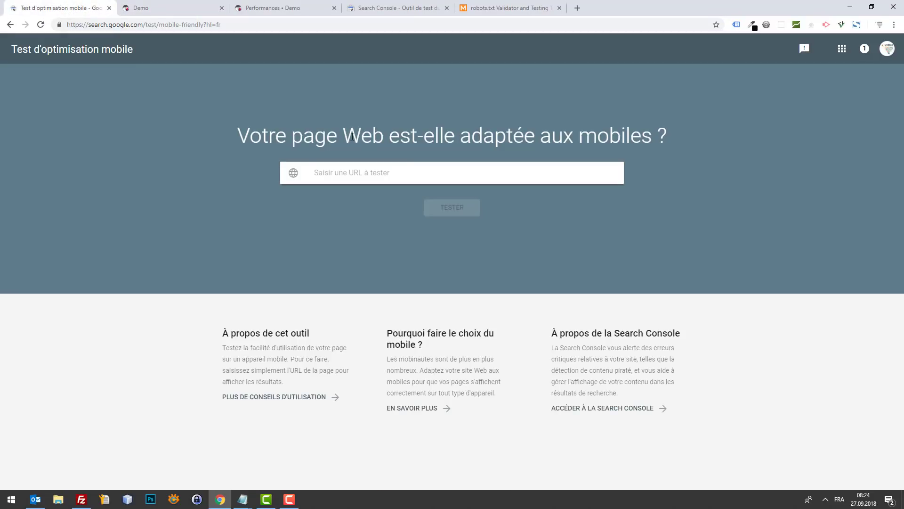
{"action": "left_click", "coordinate": [438, 172]}
{"action": "key", "text": "ctrl+v"}
{"action": "left_click", "coordinate": [467, 217]}
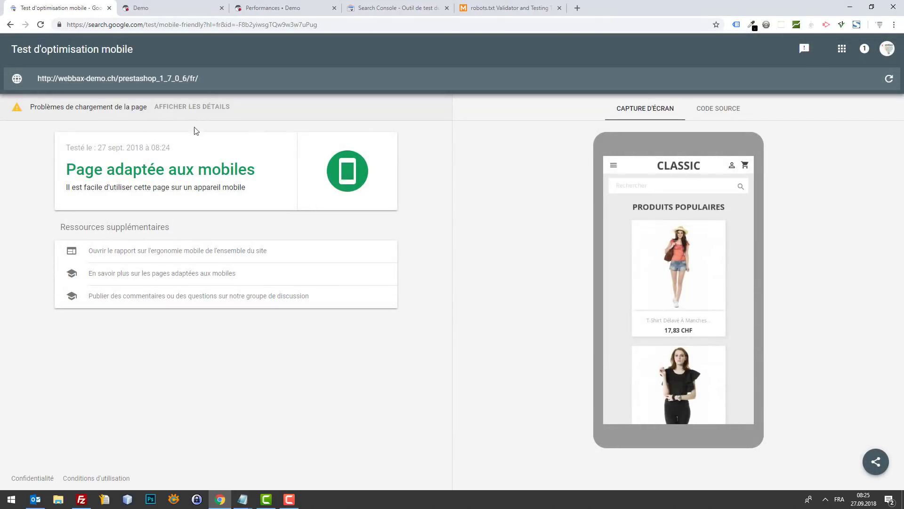
{"action": "left_click", "coordinate": [178, 108]}
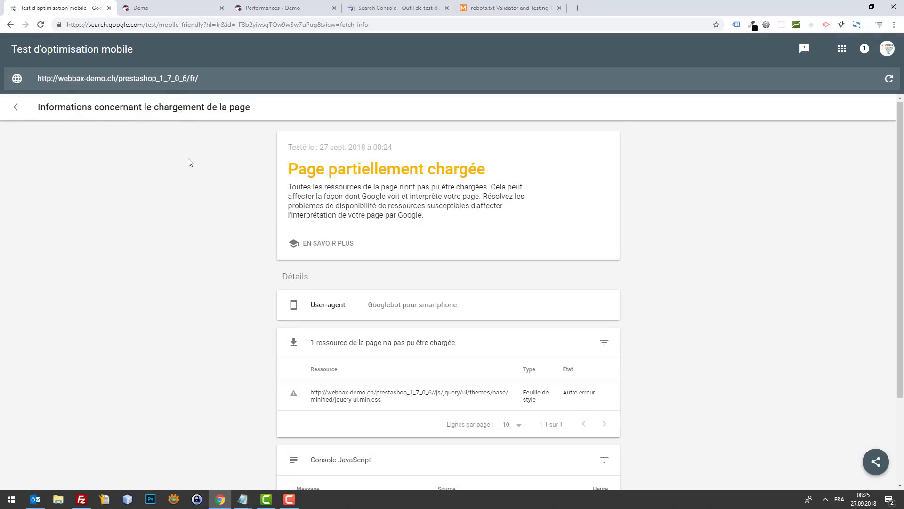
{"action": "left_click", "coordinate": [17, 109]}
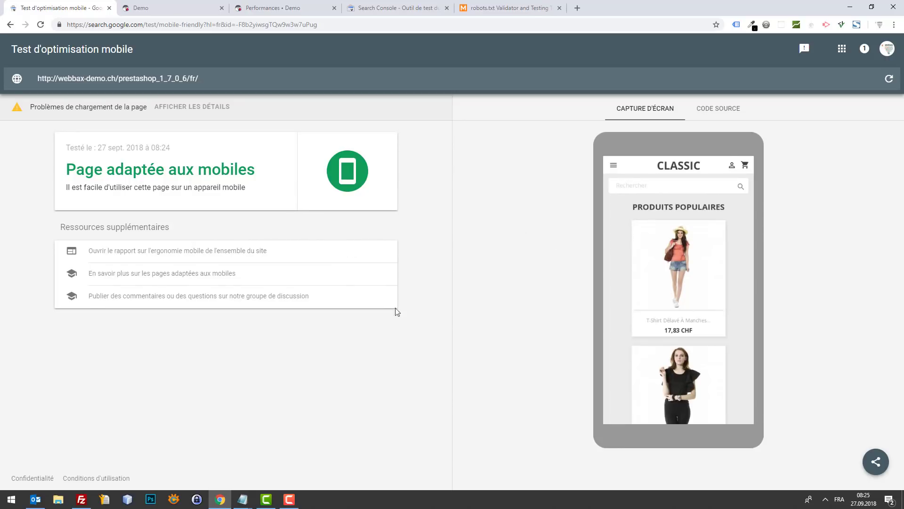
- Switch to FileZilla and locate robots.txt in the remote prestashop_1_7_0_6 folder
{"action": "mouse_move", "coordinate": [90, 499]}
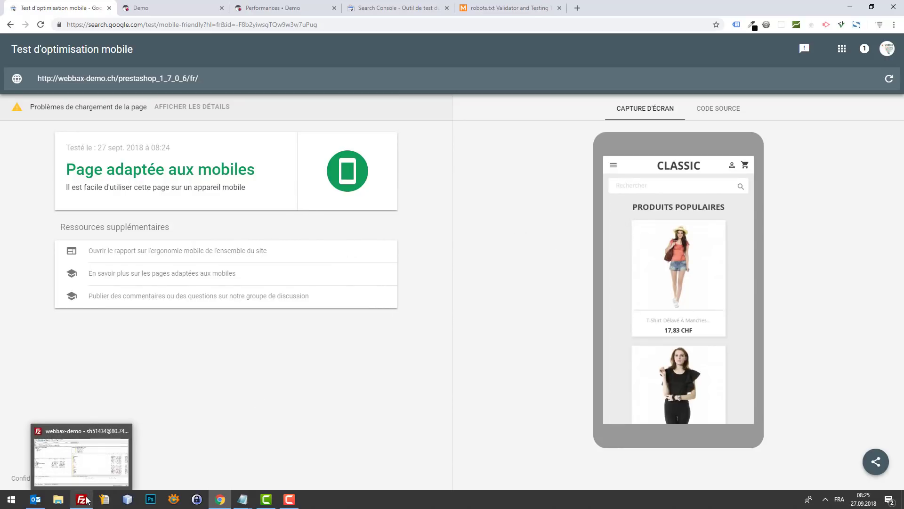
{"action": "left_click", "coordinate": [99, 480]}
{"action": "left_click", "coordinate": [100, 480]}
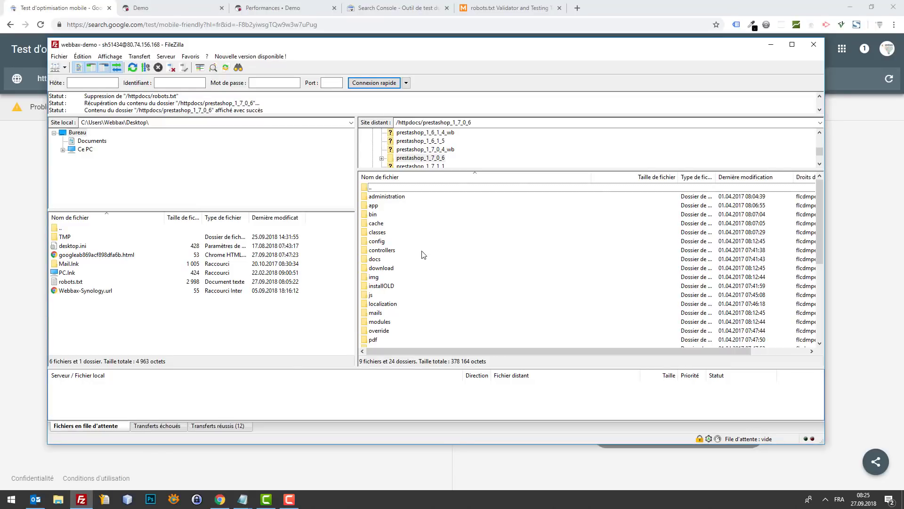
{"action": "scroll", "coordinate": [465, 250], "scroll_direction": "down", "scroll_amount": 1}
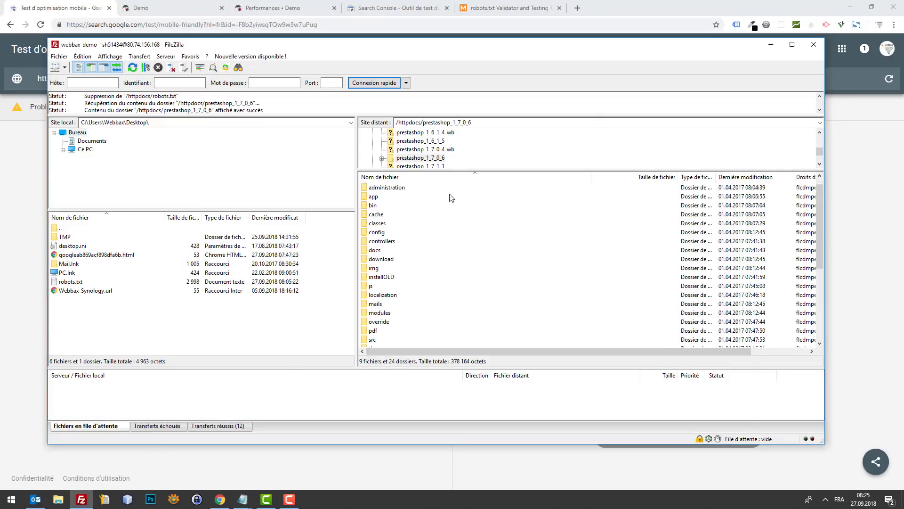
{"action": "scroll", "coordinate": [556, 237], "scroll_direction": "up", "scroll_amount": 1}
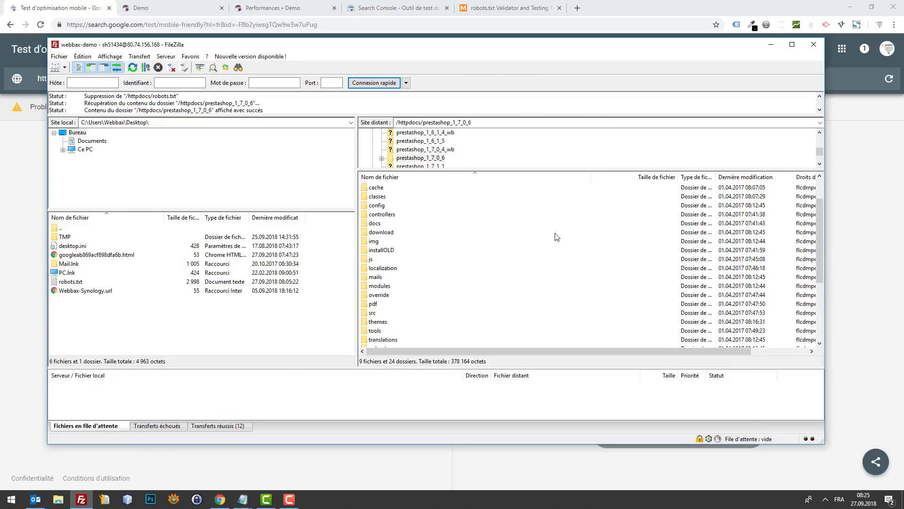
{"action": "left_click", "coordinate": [540, 237]}
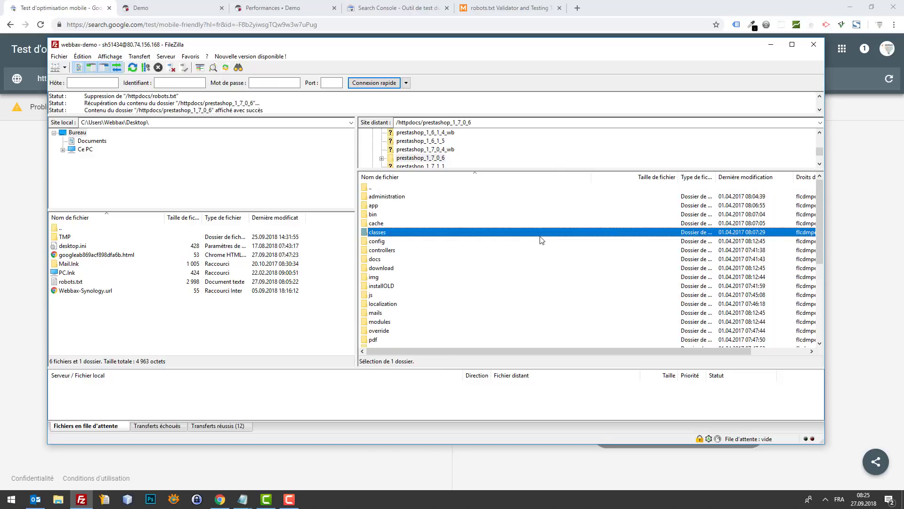
{"action": "scroll", "coordinate": [536, 244], "scroll_direction": "down", "scroll_amount": 5}
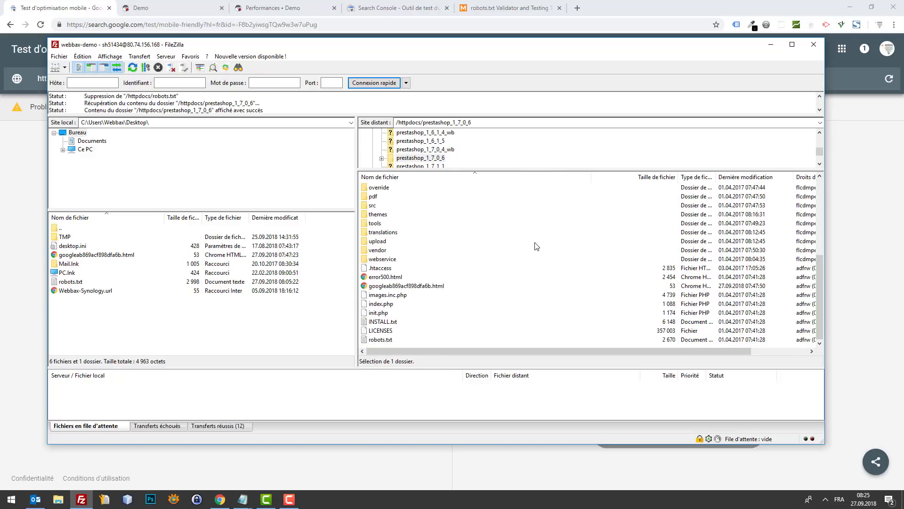
{"action": "left_click", "coordinate": [401, 331]}
{"action": "left_click", "coordinate": [395, 340]}
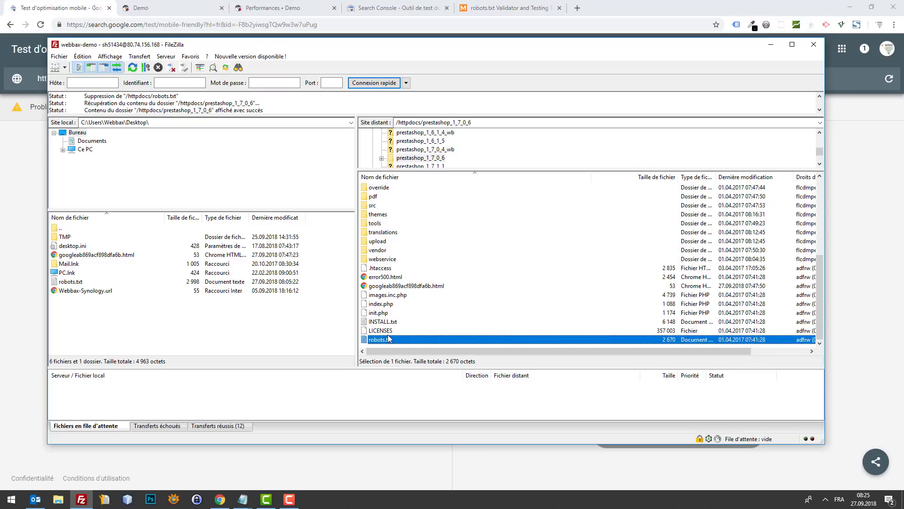
- Return to FileZilla and change the remote directory to /httpdocs
{"action": "left_click_drag", "start_coordinate": [570, 53], "coordinate": [594, 67]}
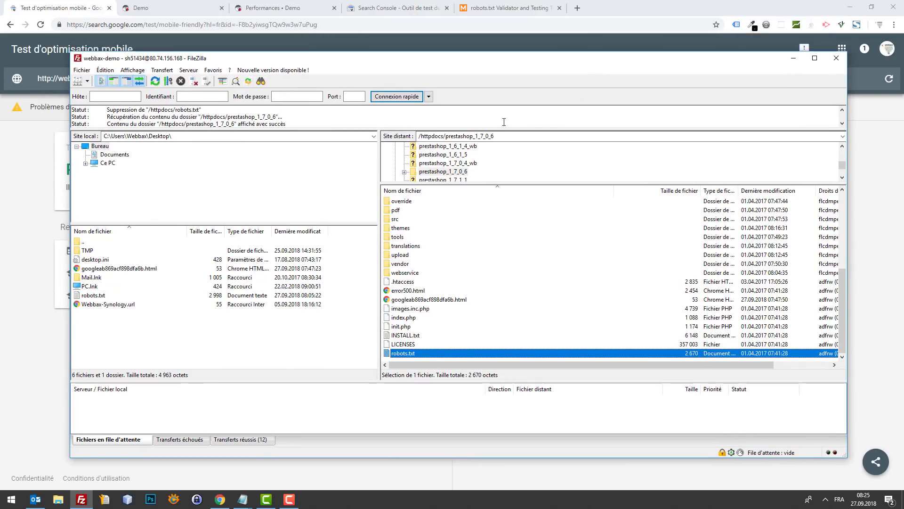
{"action": "left_click", "coordinate": [13, 183]}
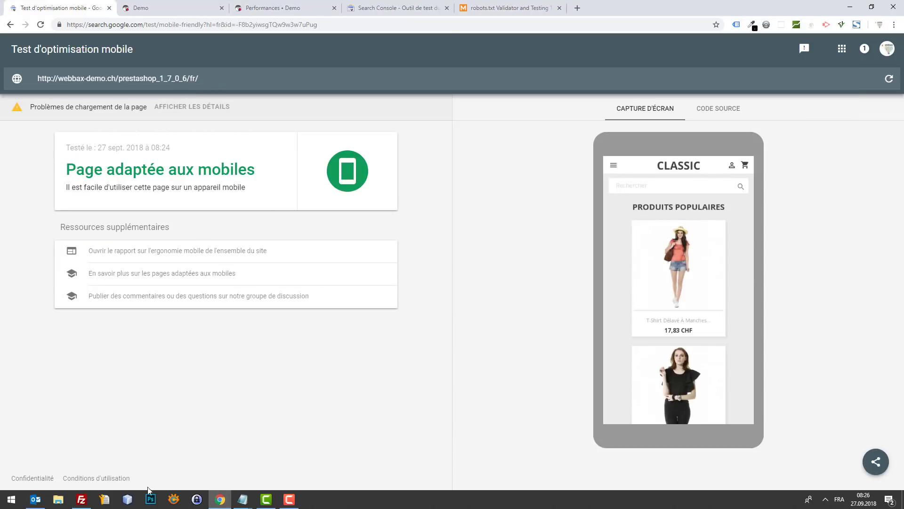
{"action": "left_click", "coordinate": [82, 499]}
{"action": "left_click", "coordinate": [565, 135]}
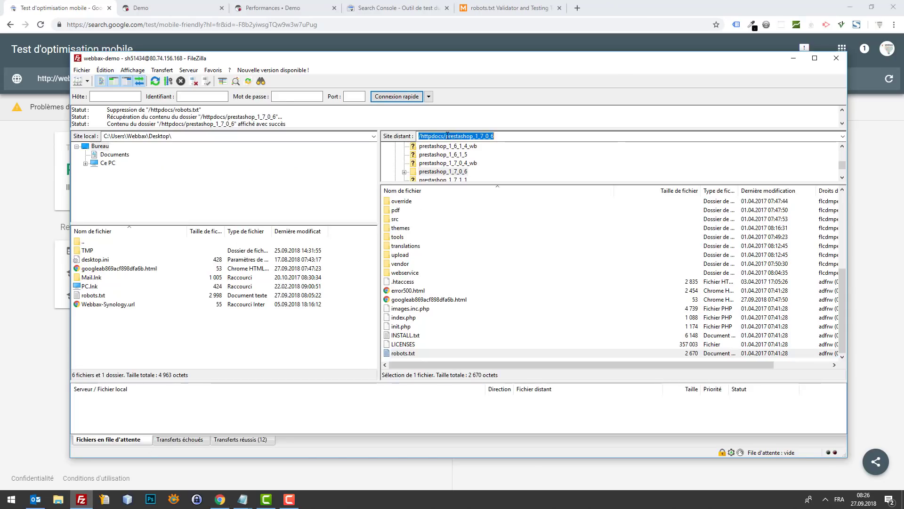
{"action": "double_click", "coordinate": [565, 135]}
{"action": "key", "text": "BackSpace"}
{"action": "key", "text": "Return"}
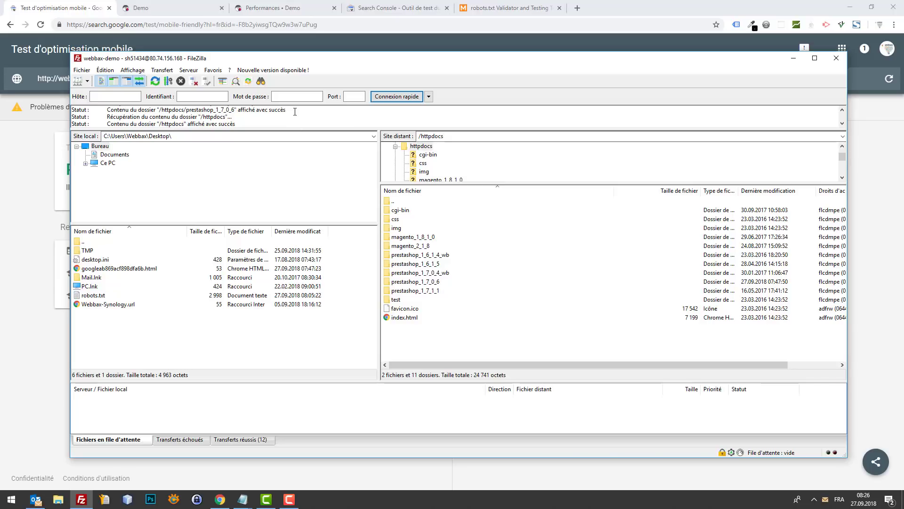
- Close the Outlook window and reposition the FileZilla window so the tested shop URL behind it stays readable
{"action": "right_click", "coordinate": [35, 499]}
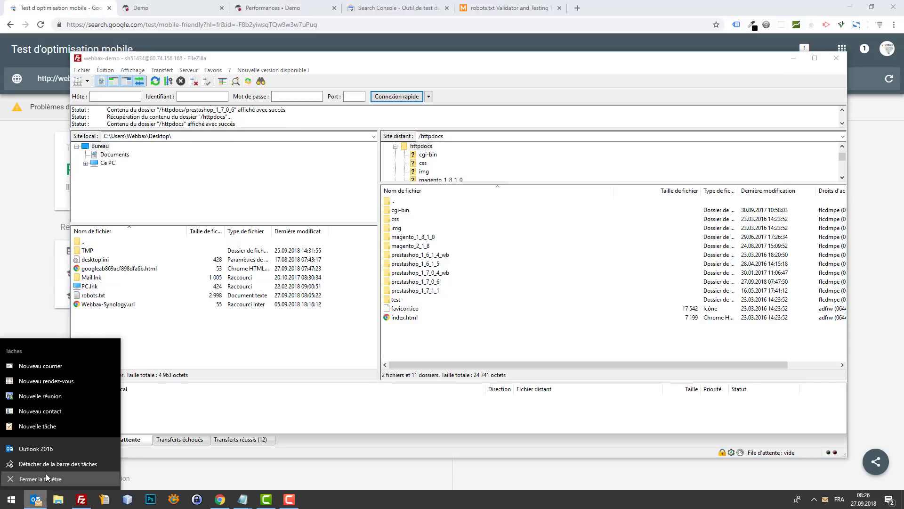
{"action": "left_click", "coordinate": [46, 474]}
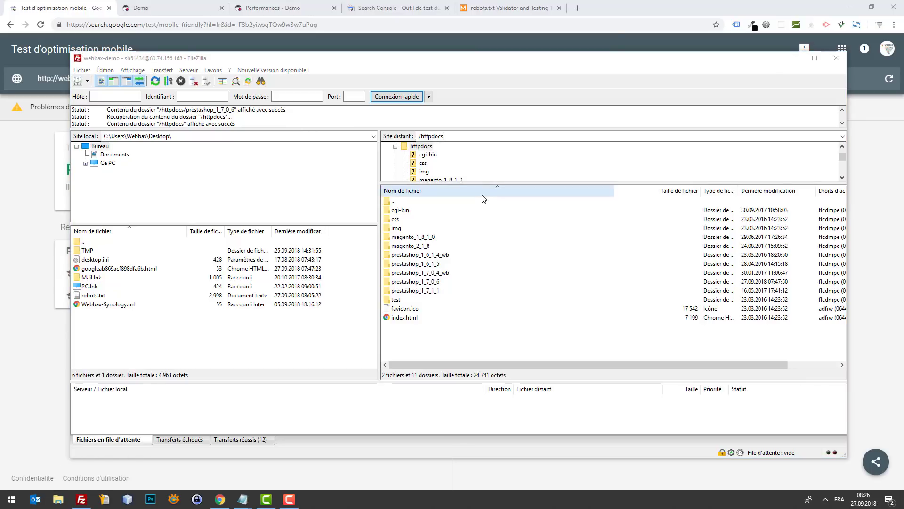
{"action": "left_click_drag", "start_coordinate": [305, 64], "coordinate": [327, 109]}
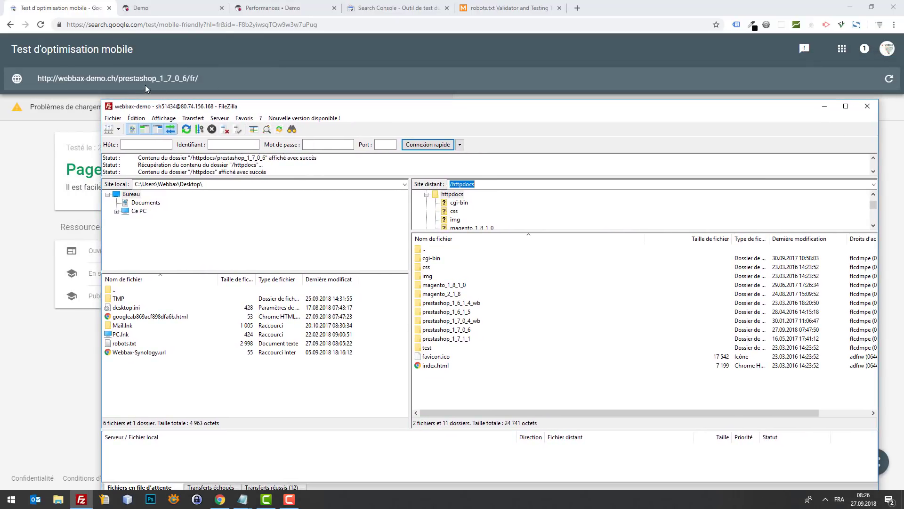
- Look through the files in the remote prestashop_1_7_0_6 folder and go back up to /httpdocs
{"action": "double_click", "coordinate": [468, 330]}
{"action": "scroll", "coordinate": [475, 330], "scroll_direction": "down", "scroll_amount": 5}
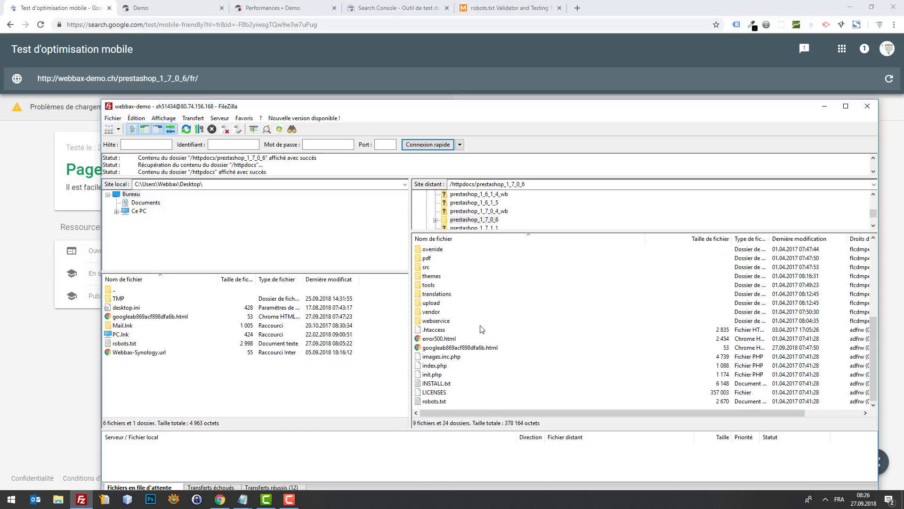
{"action": "scroll", "coordinate": [480, 343], "scroll_direction": "up", "scroll_amount": 5}
{"action": "double_click", "coordinate": [435, 249]}
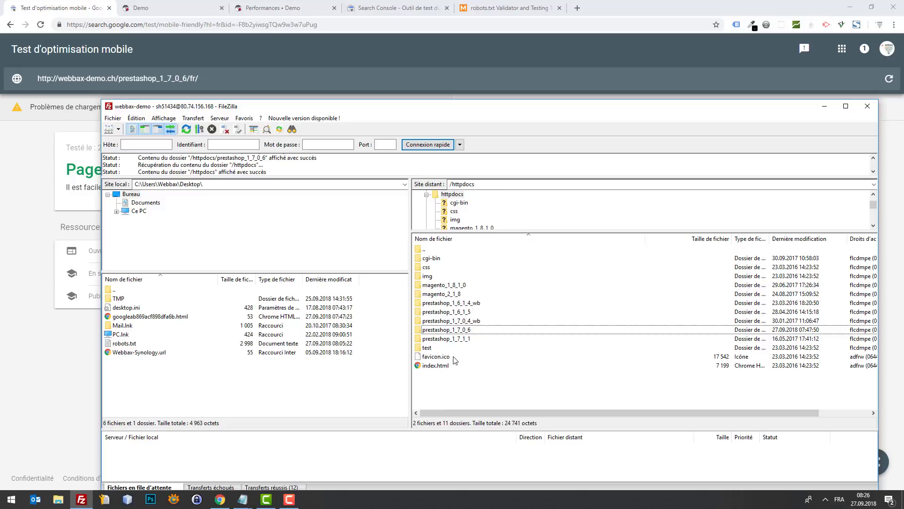
- Delete robots.txt from the remote prestashop_1_7_0_6 folder
{"action": "left_click", "coordinate": [471, 331]}
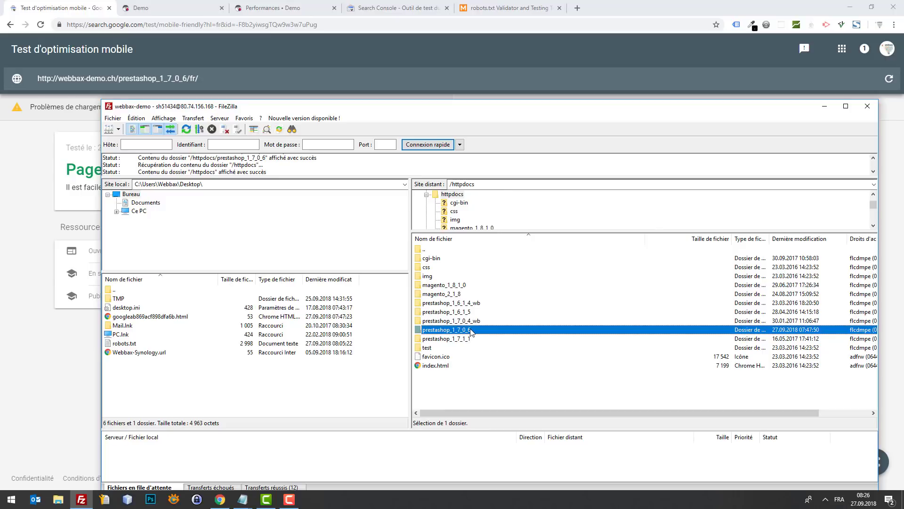
{"action": "double_click", "coordinate": [477, 331]}
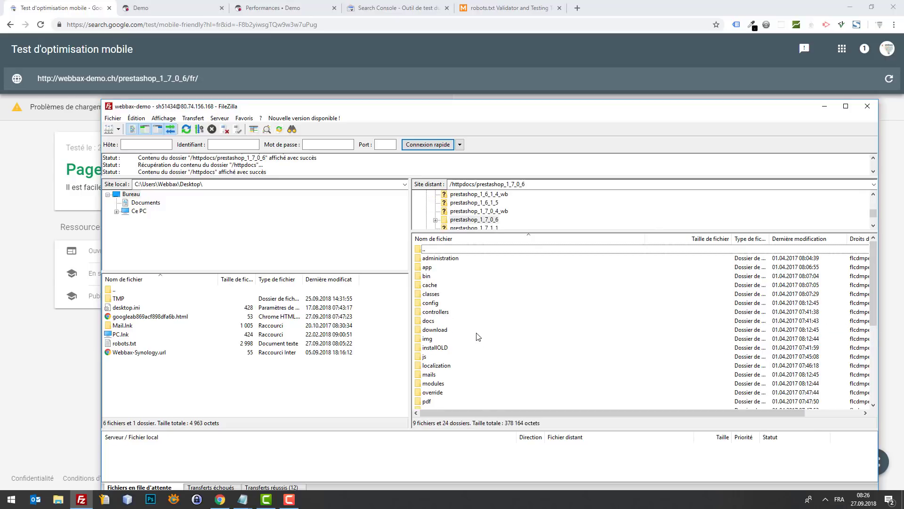
{"action": "scroll", "coordinate": [476, 339], "scroll_direction": "down", "scroll_amount": 5}
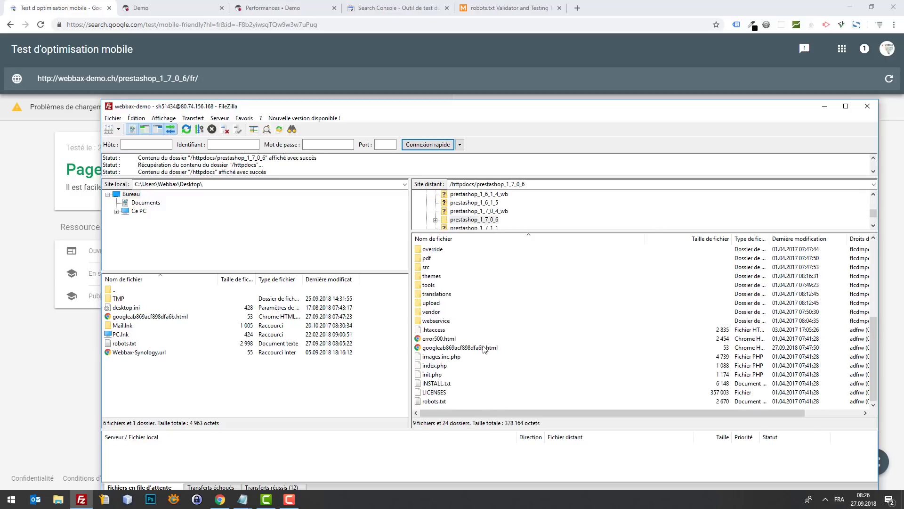
{"action": "left_click", "coordinate": [444, 401]}
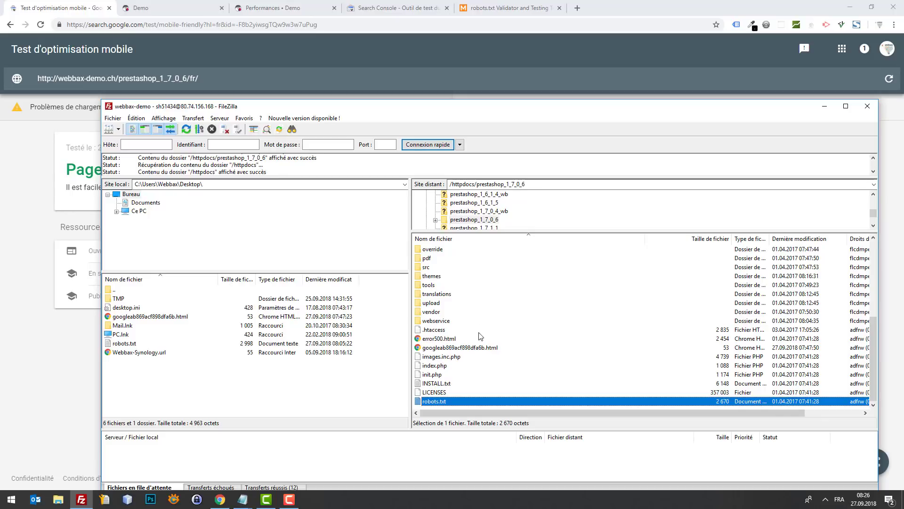
{"action": "scroll", "coordinate": [480, 335], "scroll_direction": "up", "scroll_amount": 3}
{"action": "scroll", "coordinate": [511, 248], "scroll_direction": "up", "scroll_amount": 1}
{"action": "scroll", "coordinate": [498, 289], "scroll_direction": "down", "scroll_amount": 4}
{"action": "key", "text": "Delete"}
{"action": "key", "text": "Return"}
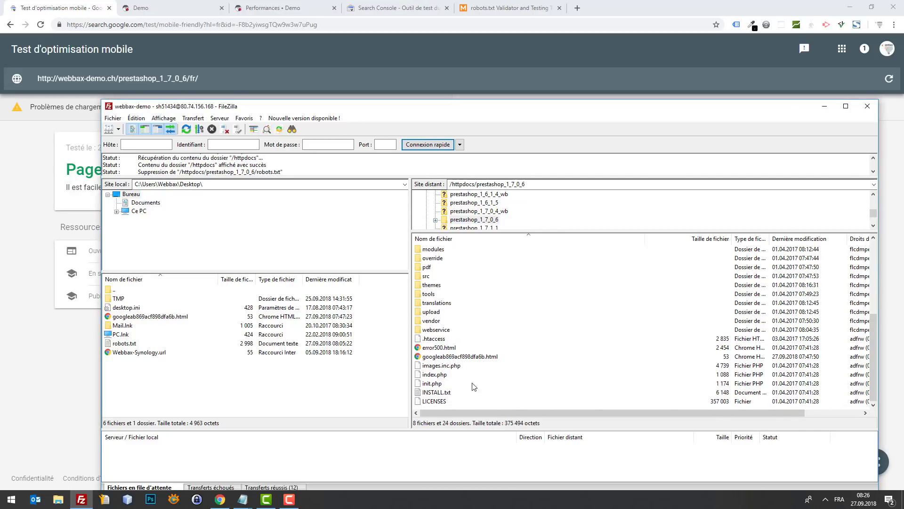
{"action": "scroll", "coordinate": [518, 349], "scroll_direction": "up", "scroll_amount": 4}
{"action": "scroll", "coordinate": [494, 336], "scroll_direction": "down", "scroll_amount": 4}
- Switch to the PrestaShop back office in Chrome and look through the Performances page and configuration sections for the robots.txt option
{"action": "left_click", "coordinate": [281, 6]}
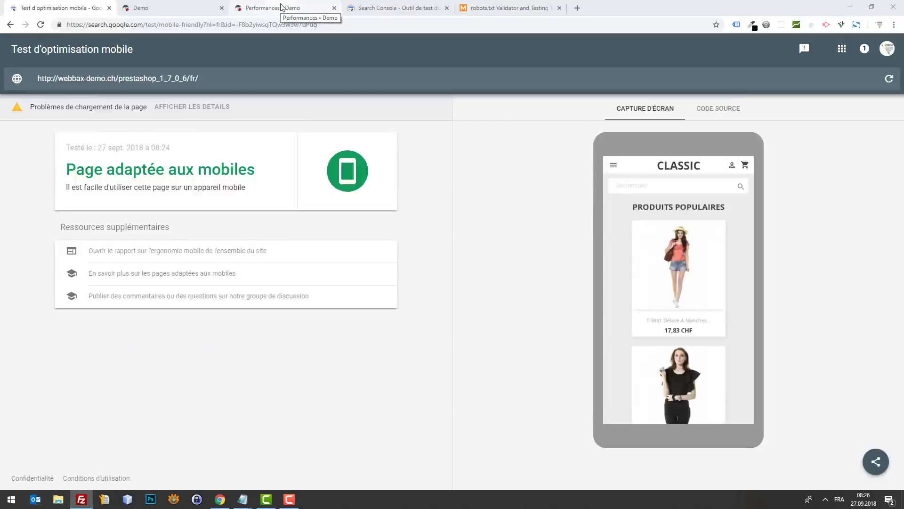
{"action": "scroll", "coordinate": [528, 331], "scroll_direction": "down", "scroll_amount": 5}
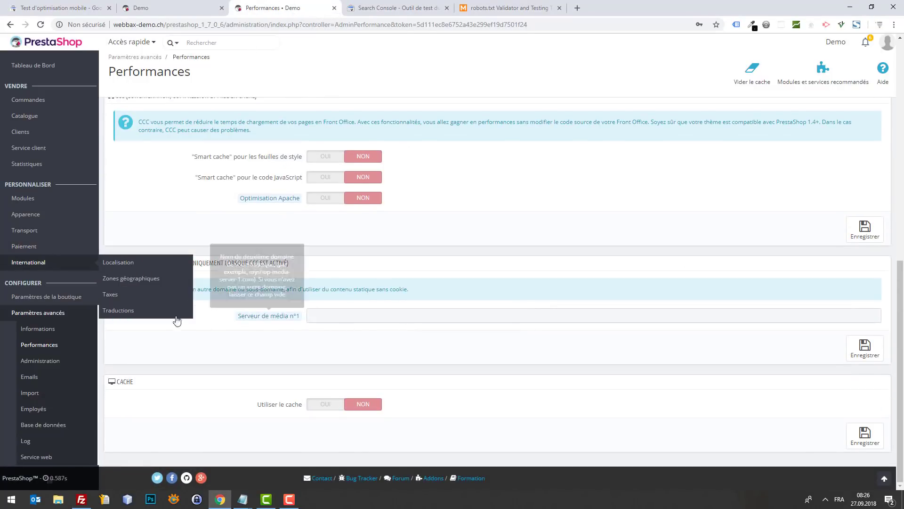
{"action": "scroll", "coordinate": [437, 251], "scroll_direction": "up", "scroll_amount": 2}
{"action": "scroll", "coordinate": [436, 240], "scroll_direction": "up", "scroll_amount": 8}
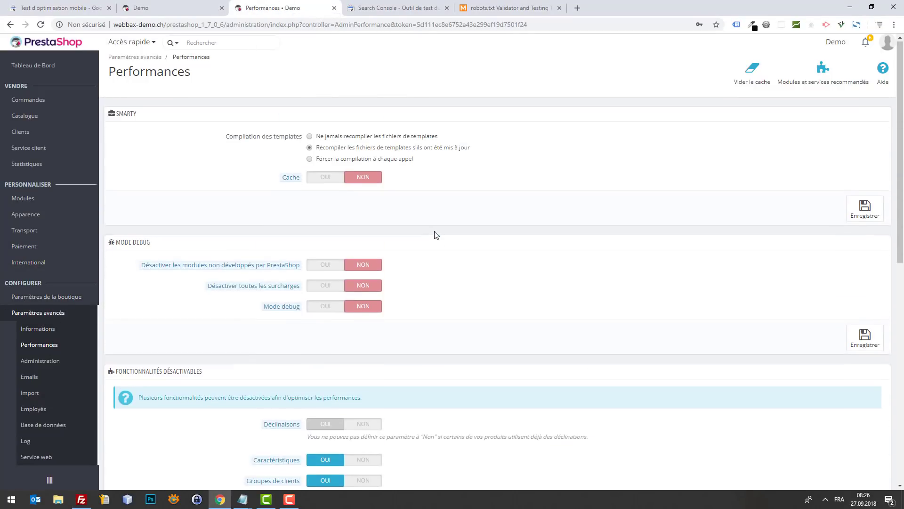
{"action": "scroll", "coordinate": [127, 344], "scroll_direction": "down", "scroll_amount": 2}
{"action": "scroll", "coordinate": [52, 343], "scroll_direction": "down", "scroll_amount": 5}
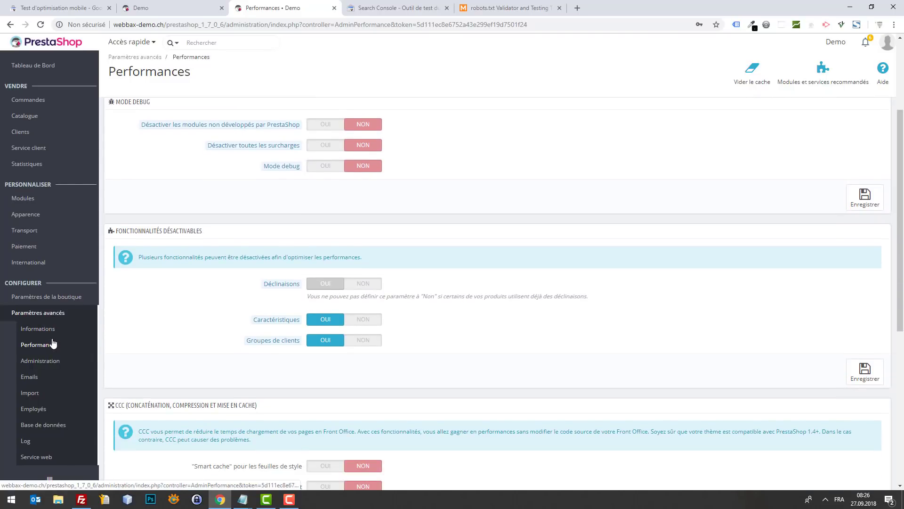
{"action": "scroll", "coordinate": [56, 328], "scroll_direction": "up", "scroll_amount": 2}
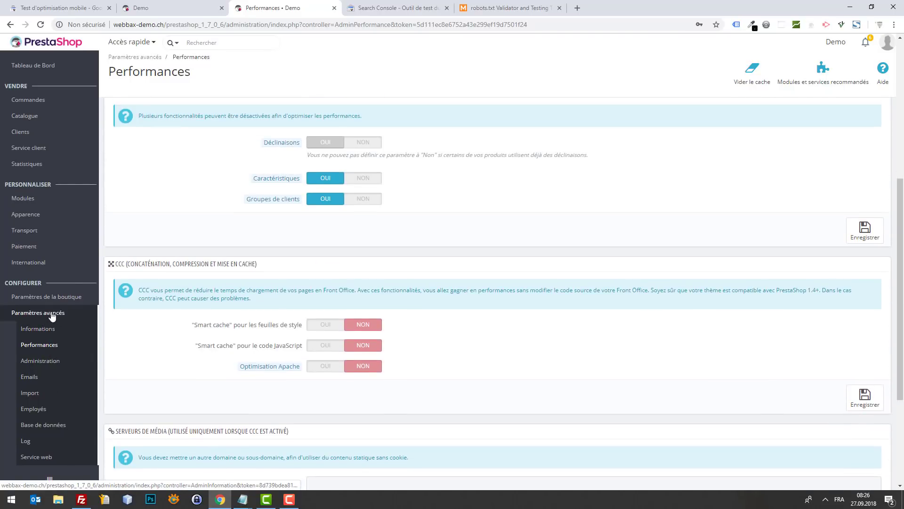
{"action": "mouse_move", "coordinate": [56, 297]}
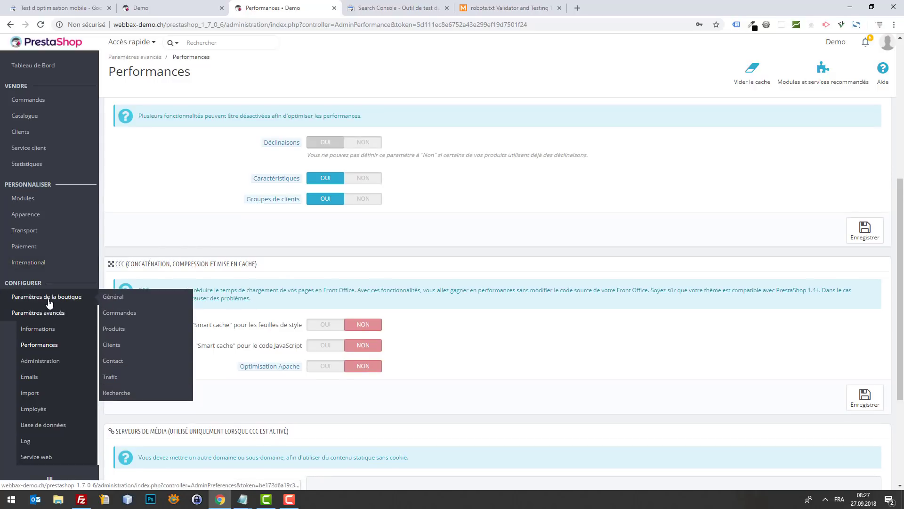
{"action": "scroll", "coordinate": [39, 297], "scroll_direction": "up", "scroll_amount": 3}
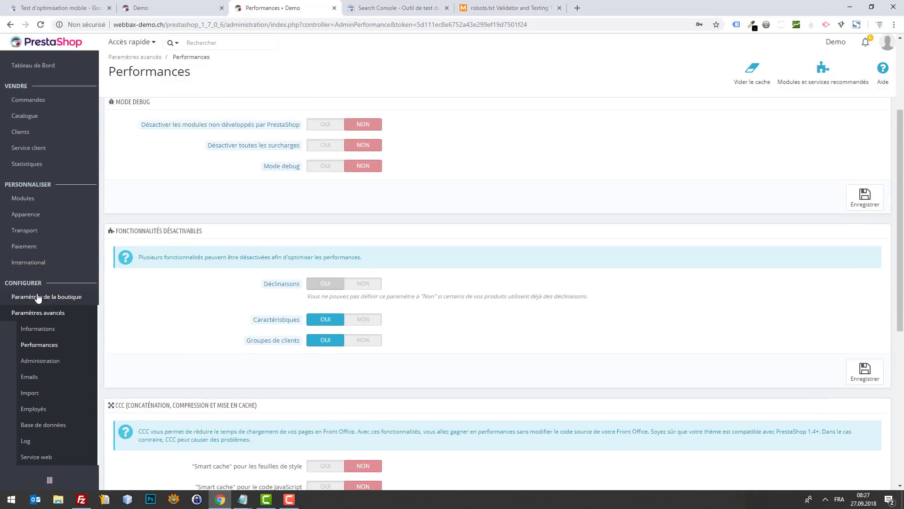
{"action": "scroll", "coordinate": [38, 297], "scroll_direction": "down", "scroll_amount": 1}
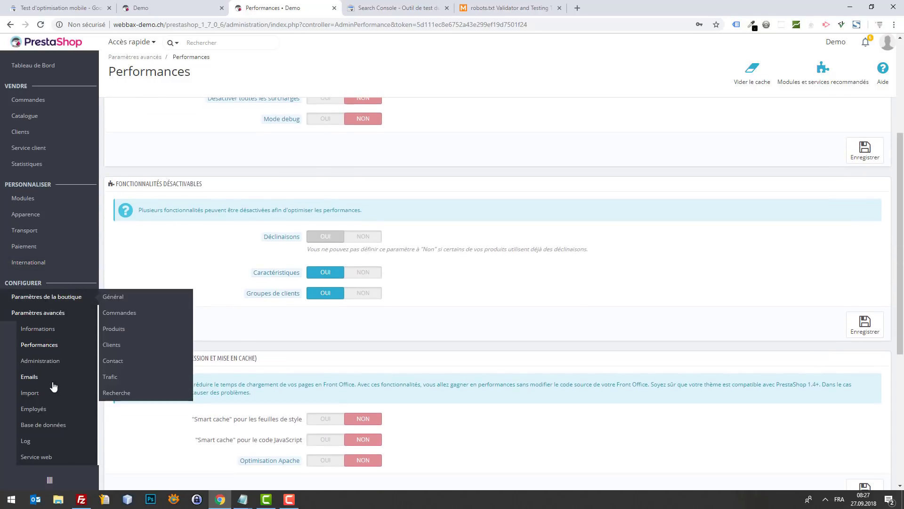
- Open the Paramètres de la boutique and try to log in with the account e-mail and password, with Rester connecté enabled
{"action": "left_click", "coordinate": [43, 303]}
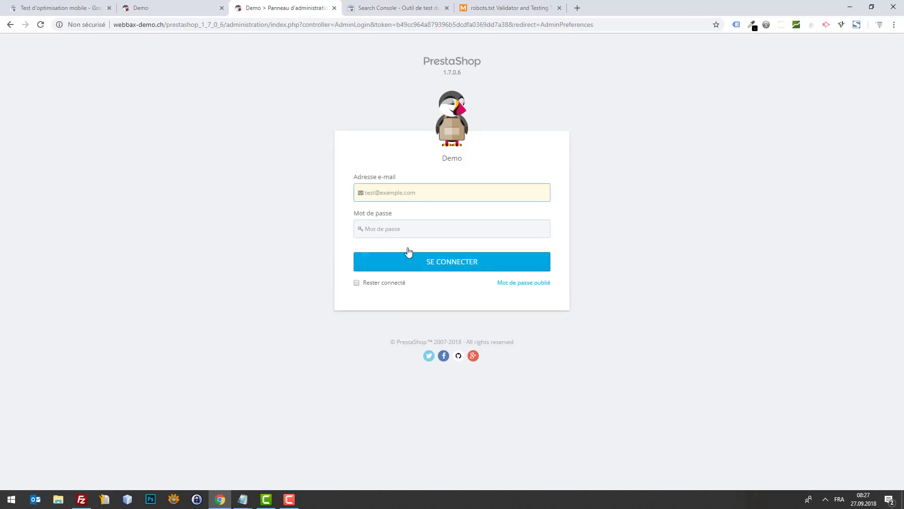
{"action": "left_click", "coordinate": [417, 193]}
{"action": "type", "text": "de"}
{"action": "key", "text": "Down"}
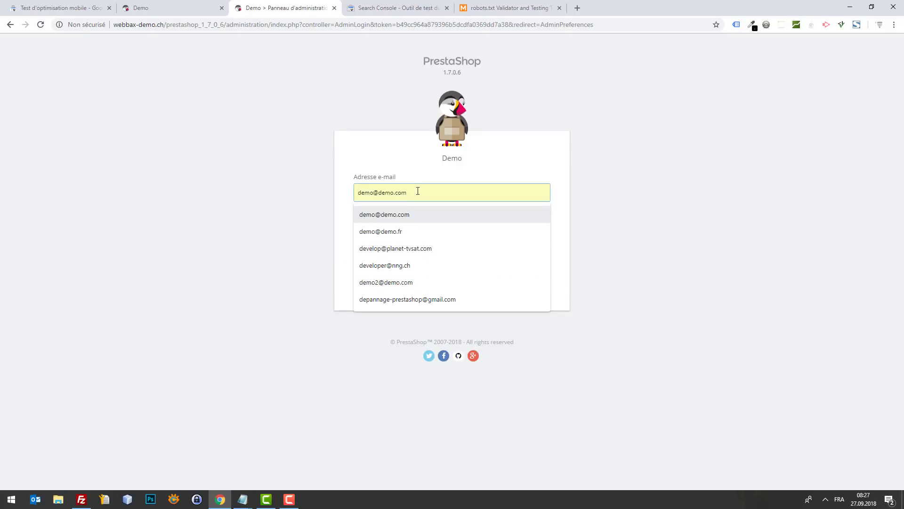
{"action": "key", "text": "Tab"}
{"action": "type", "text": "••••••••"}
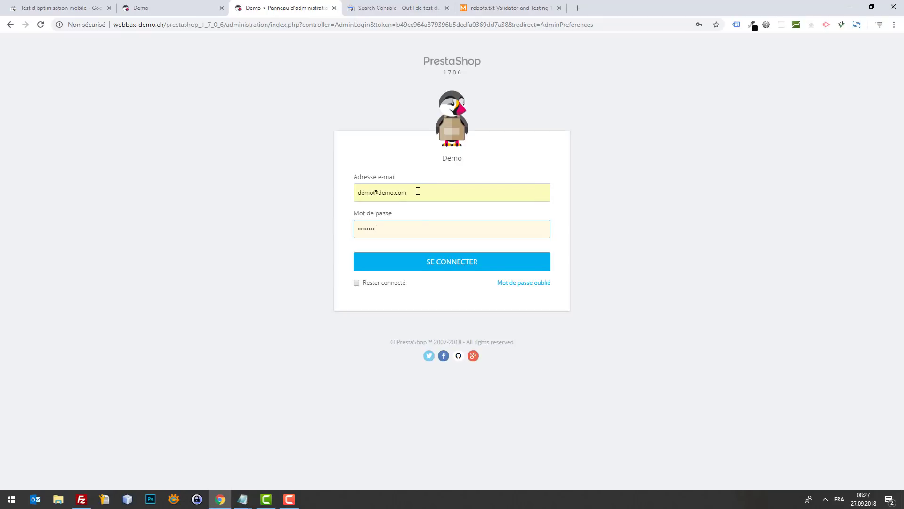
{"action": "type", "text": "••"}
{"action": "left_click", "coordinate": [378, 285]}
{"action": "left_click", "coordinate": [428, 262]}
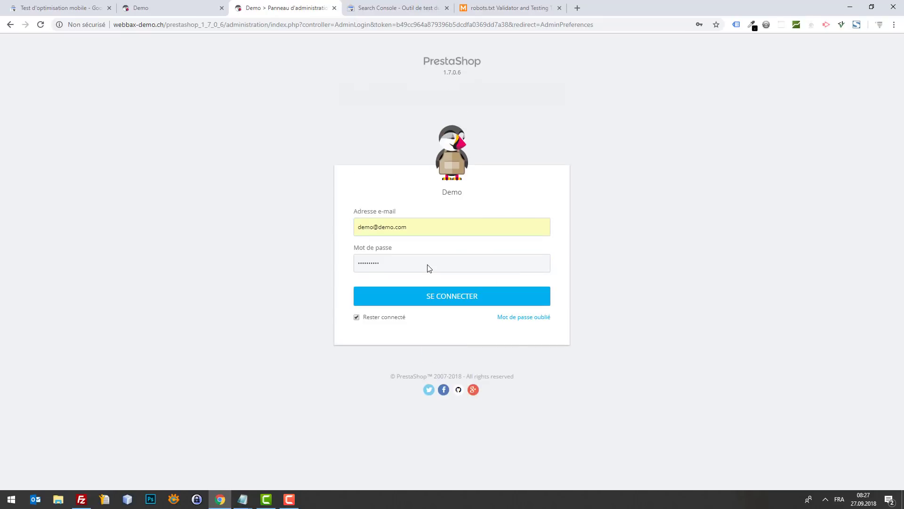
- Re-enter the account password and log in to the back office
{"action": "type", "text": "••"}
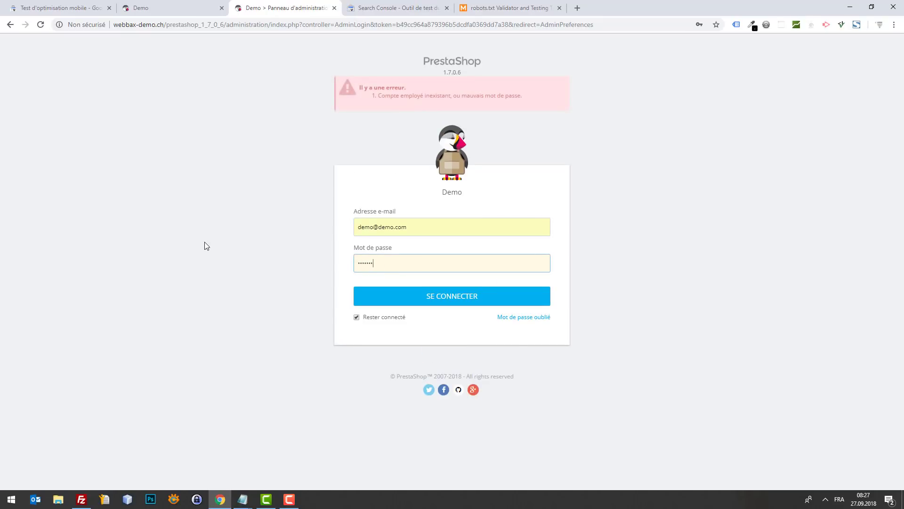
{"action": "type", "text": "•••••"}
{"action": "key", "text": "Return"}
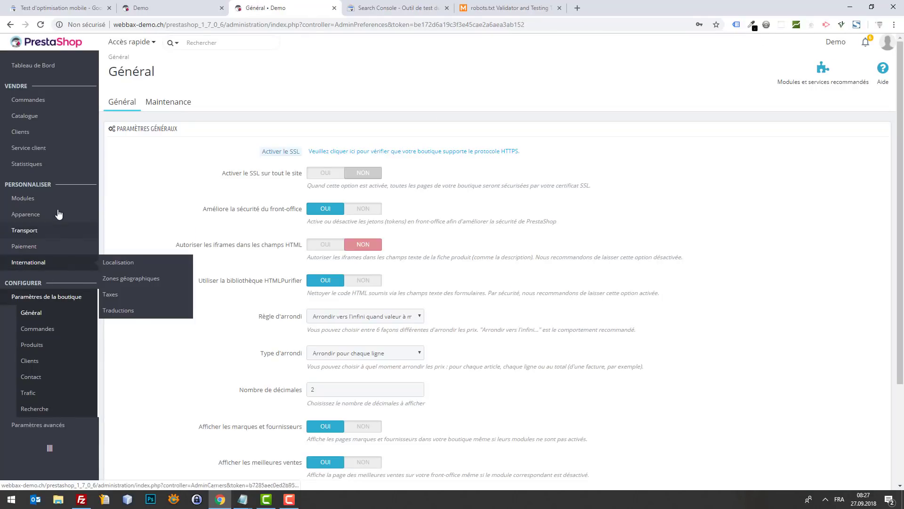
- Open the SEO & URLs page under Trafic and go to its robots.txt generation section
{"action": "mouse_move", "coordinate": [54, 426]}
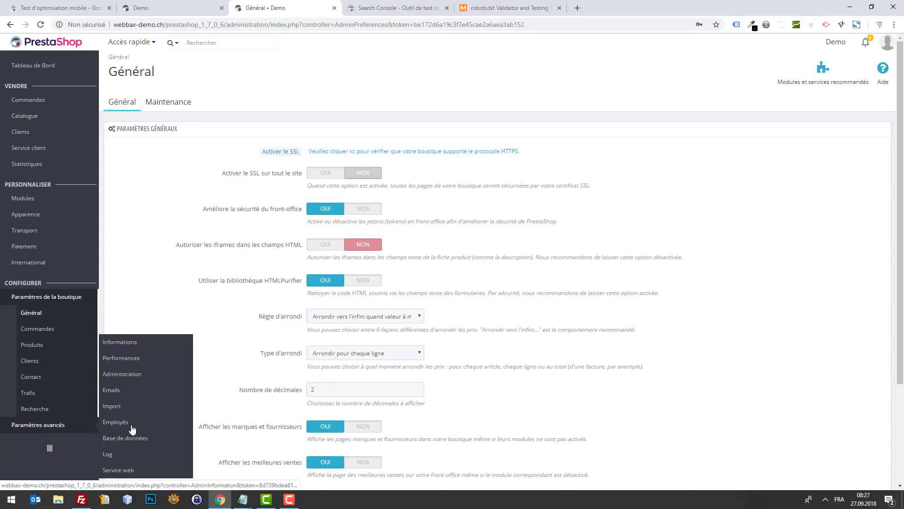
{"action": "scroll", "coordinate": [135, 426], "scroll_direction": "down", "scroll_amount": 3}
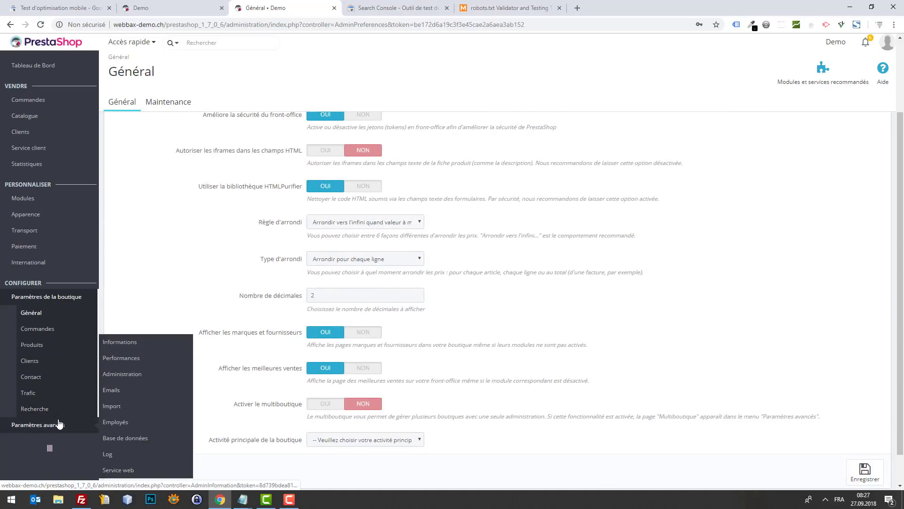
{"action": "left_click", "coordinate": [39, 395]}
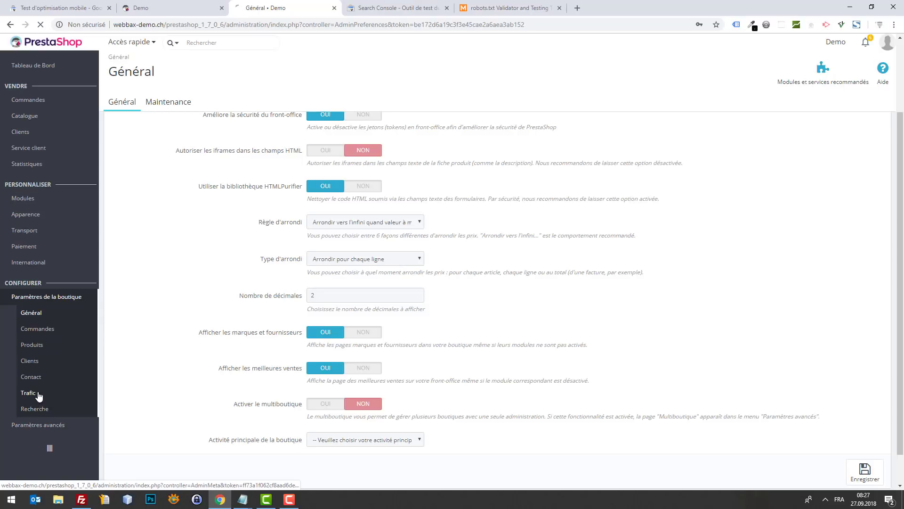
{"action": "scroll", "coordinate": [433, 314], "scroll_direction": "down", "scroll_amount": 1}
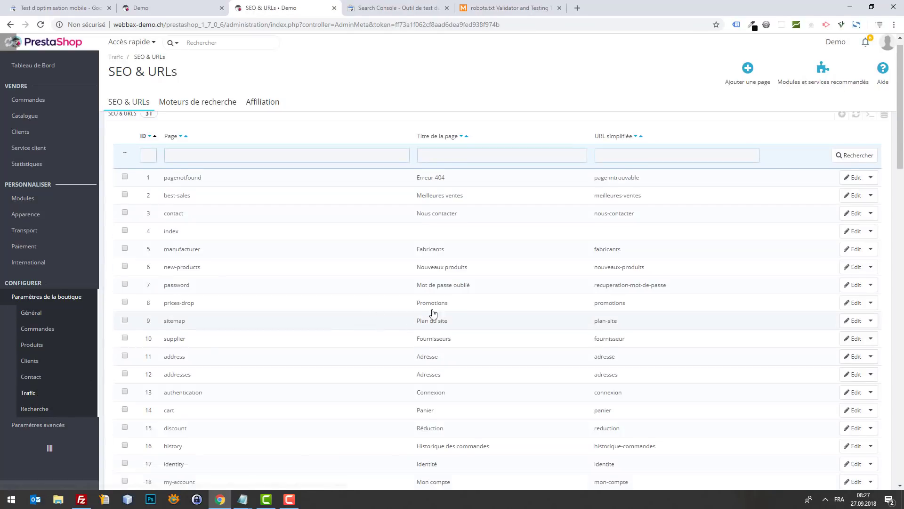
{"action": "scroll", "coordinate": [434, 315], "scroll_direction": "down", "scroll_amount": 20}
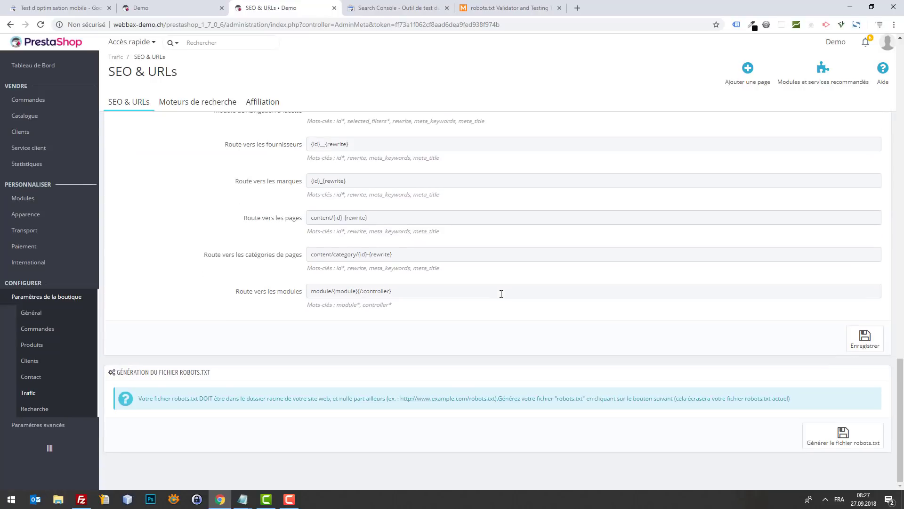
- Read the note on where robots.txt must be stored and generate the shop's robots.txt file
{"action": "left_click_drag", "start_coordinate": [261, 398], "coordinate": [394, 398]}
{"action": "left_click", "coordinate": [262, 399]}
{"action": "left_click", "coordinate": [344, 409]}
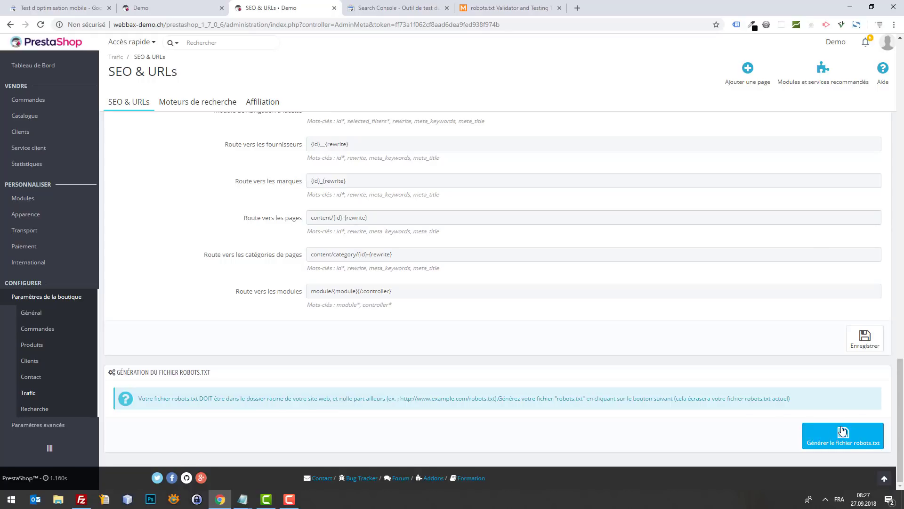
{"action": "left_click", "coordinate": [842, 430]}
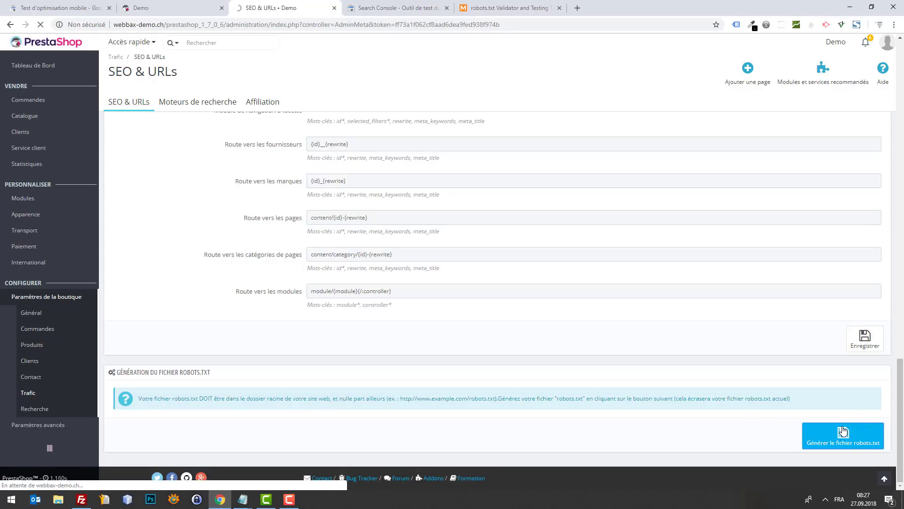
{"action": "scroll", "coordinate": [706, 341], "scroll_direction": "down", "scroll_amount": 10}
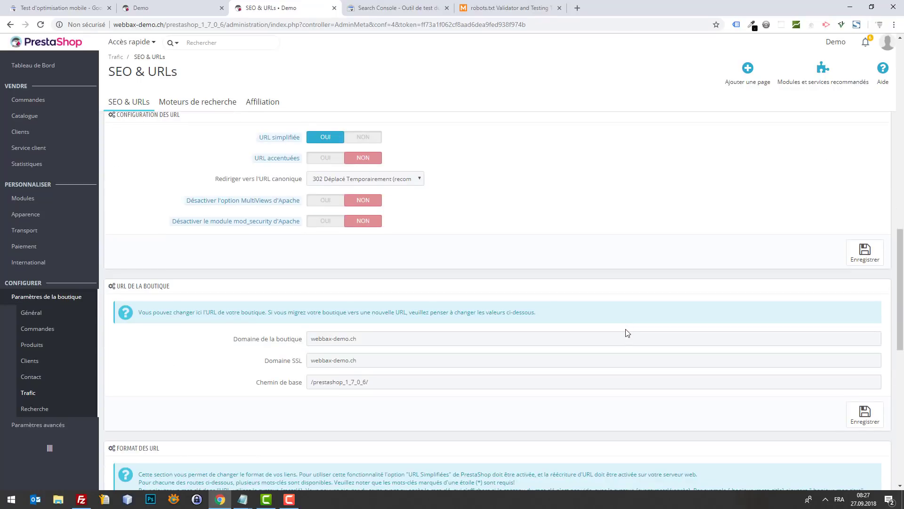
{"action": "scroll", "coordinate": [641, 335], "scroll_direction": "down", "scroll_amount": 8}
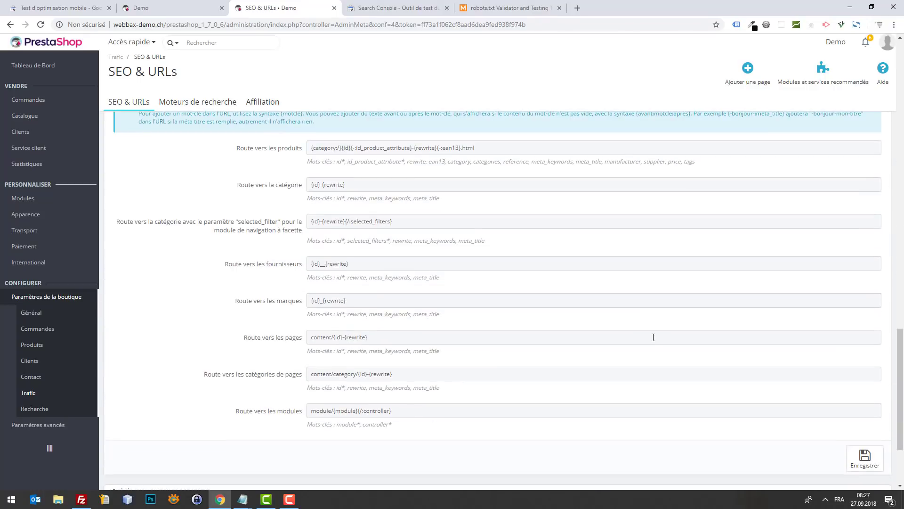
- Switch to FileZilla and refresh the remote prestashop_1_7_0_6 folder listing
{"action": "left_click", "coordinate": [850, 8]}
{"action": "left_click", "coordinate": [578, 331]}
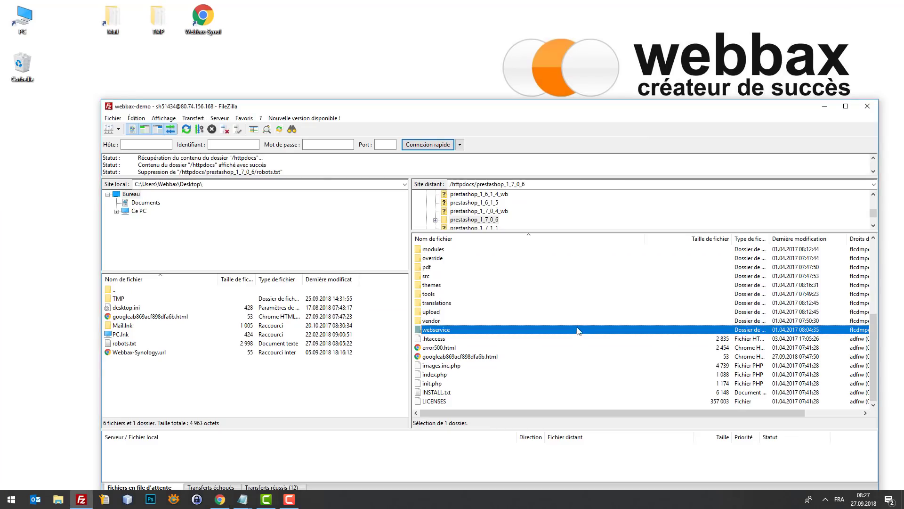
{"action": "key", "text": "F5"}
- Move robots.txt from the remote prestashop_1_7_0_6 folder up into /httpdocs and open that parent folder
{"action": "left_click", "coordinate": [445, 401]}
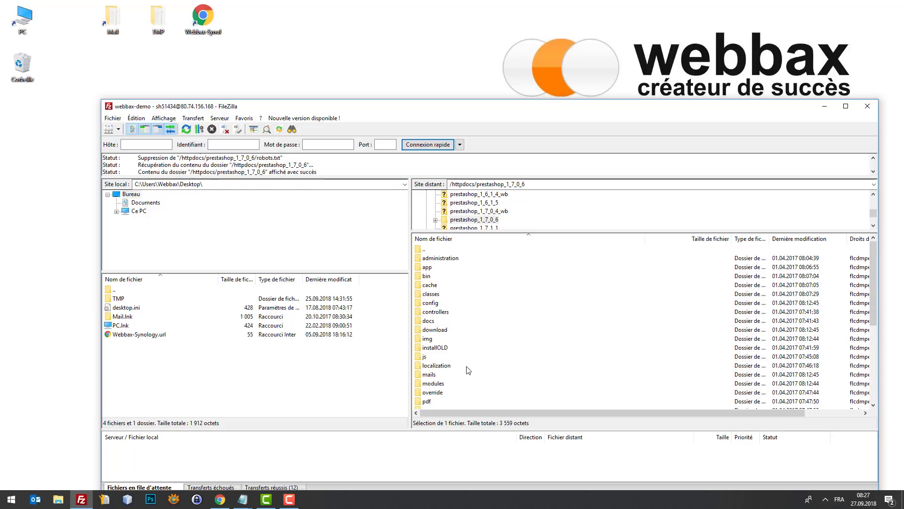
{"action": "scroll", "coordinate": [464, 364], "scroll_direction": "up", "scroll_amount": 5}
{"action": "scroll", "coordinate": [465, 362], "scroll_direction": "down", "scroll_amount": 5}
{"action": "left_click_drag", "start_coordinate": [440, 404], "coordinate": [453, 252]}
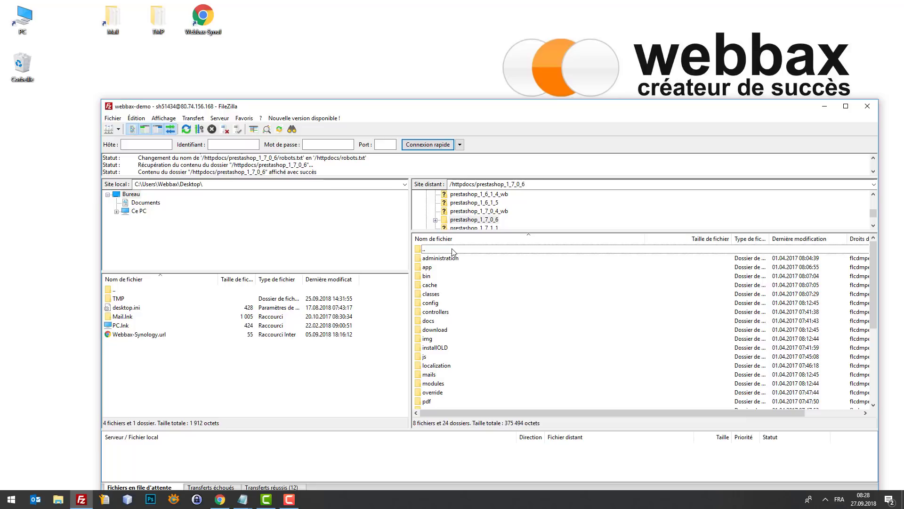
{"action": "left_click", "coordinate": [453, 251]}
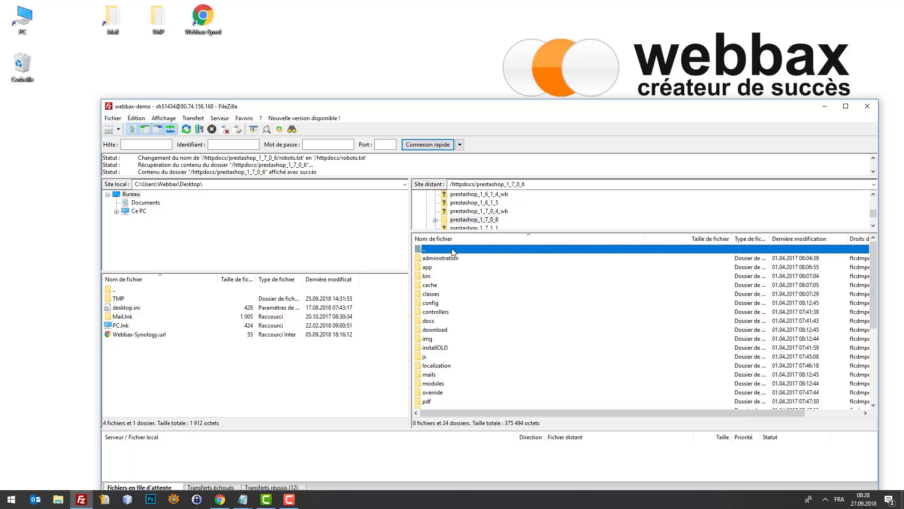
{"action": "double_click", "coordinate": [454, 251]}
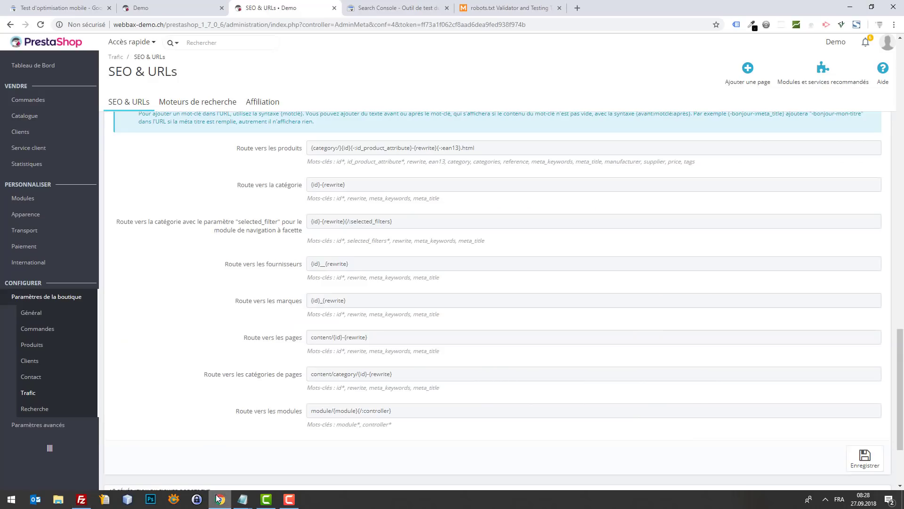
- Return to Chrome and rerun Google's mobile-friendly test on the prestashop_1_7_0_6 shop URL
{"action": "left_click", "coordinate": [219, 499]}
{"action": "left_click", "coordinate": [79, 8]}
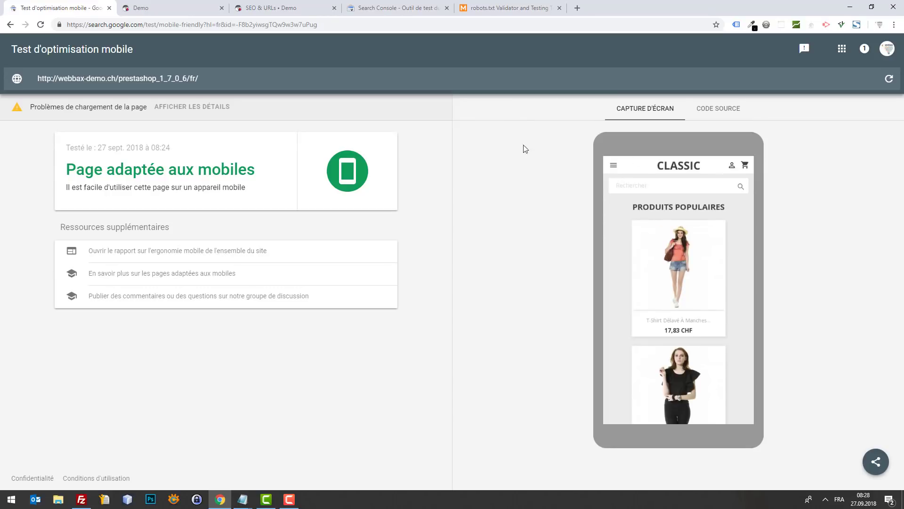
{"action": "left_click", "coordinate": [890, 82]}
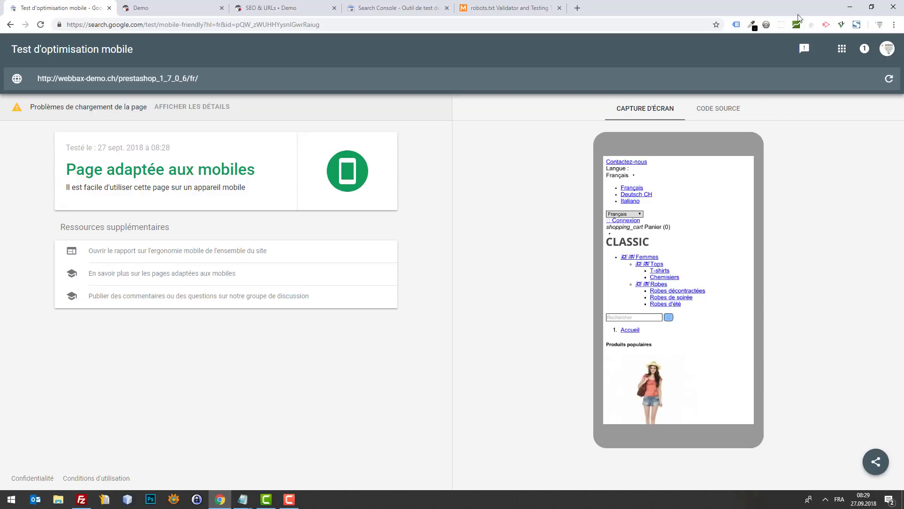
- Switch to FileZilla and download robots.txt from /httpdocs to the desktop, accepting the server certificate, and select the local copy
{"action": "left_click", "coordinate": [850, 7]}
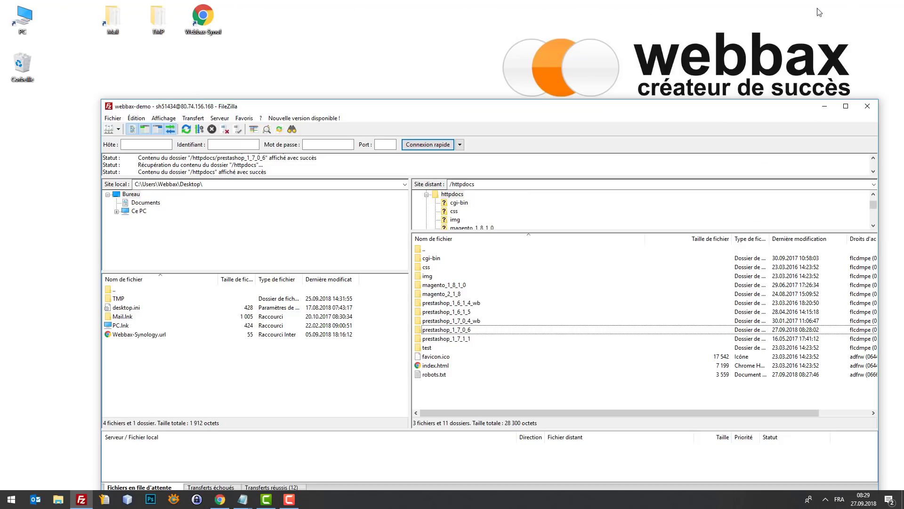
{"action": "left_click", "coordinate": [429, 375]}
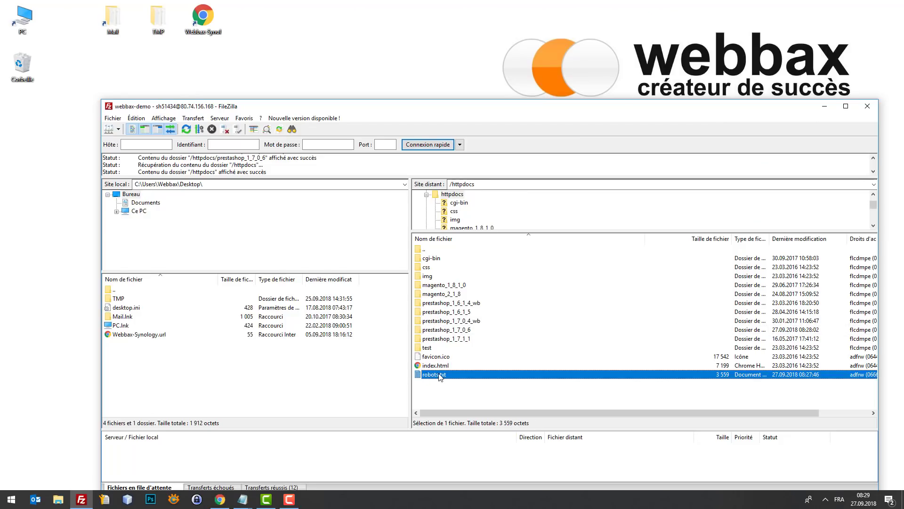
{"action": "left_click_drag", "start_coordinate": [439, 375], "coordinate": [134, 197]}
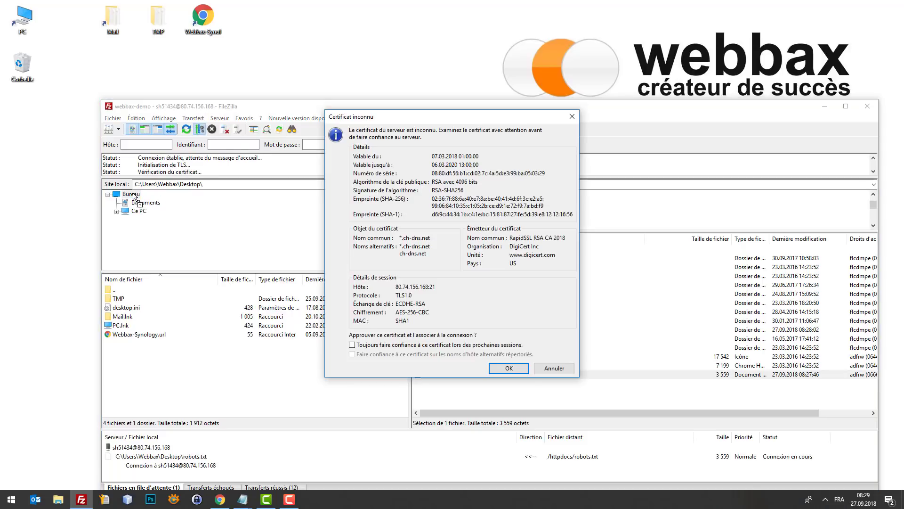
{"action": "left_click", "coordinate": [507, 369]}
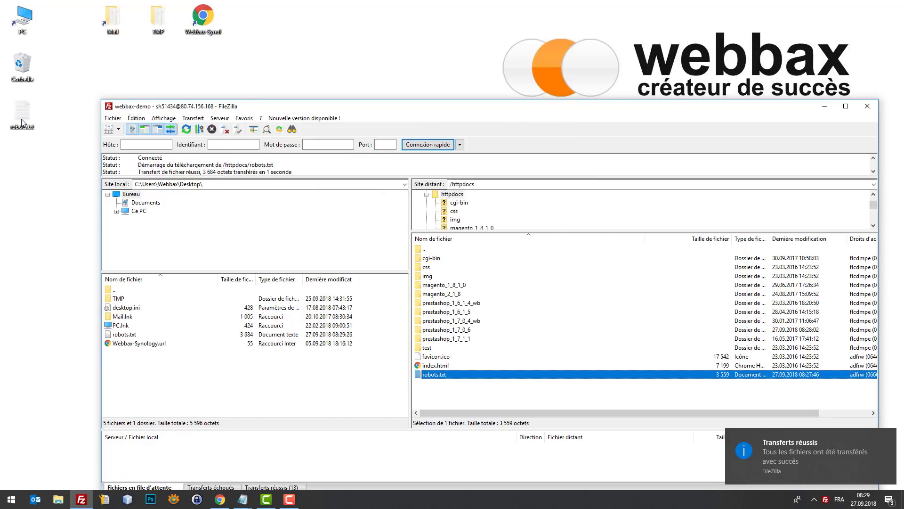
{"action": "left_click", "coordinate": [22, 122]}
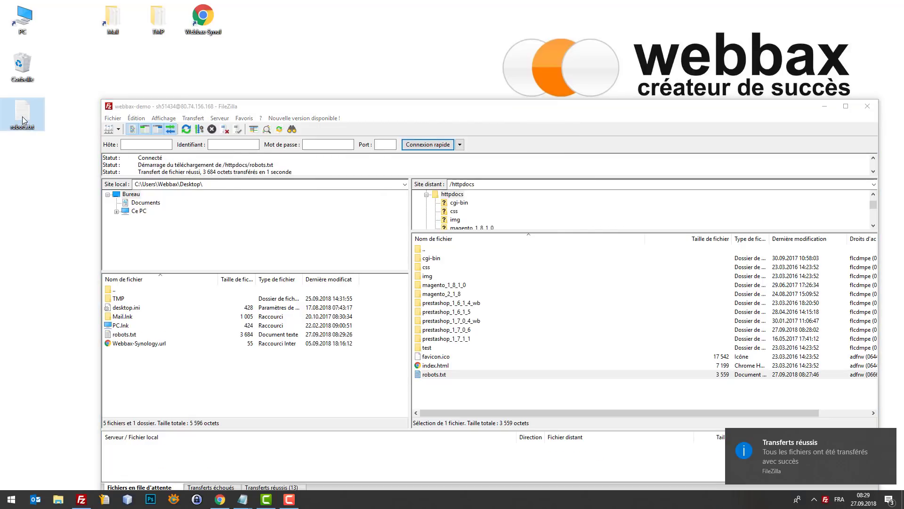
{"action": "double_click", "coordinate": [22, 117]}
{"action": "left_click_drag", "start_coordinate": [189, 111], "coordinate": [200, 45]}
{"action": "left_click", "coordinate": [616, 46]}
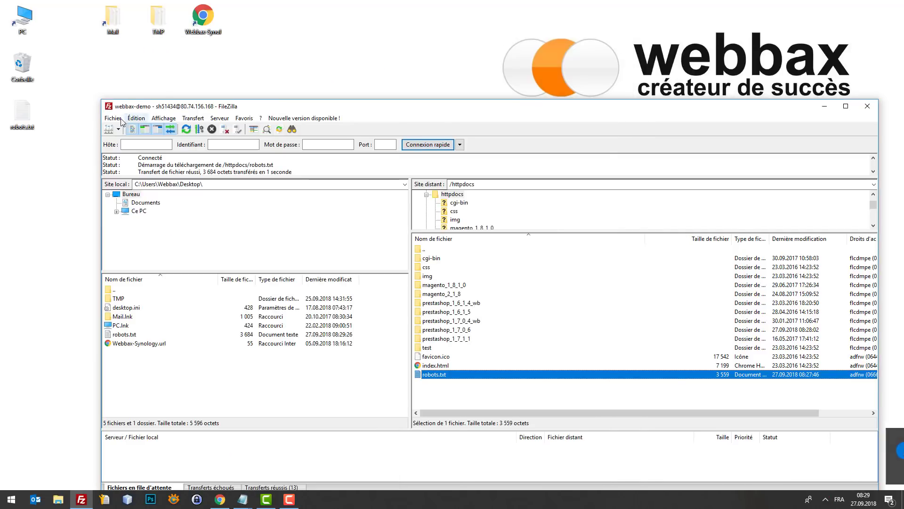
- Open the desktop copy of robots.txt in Notepad++ and narrow the NppFTP panel beside the text
{"action": "right_click", "coordinate": [39, 120]}
{"action": "left_click", "coordinate": [83, 173]}
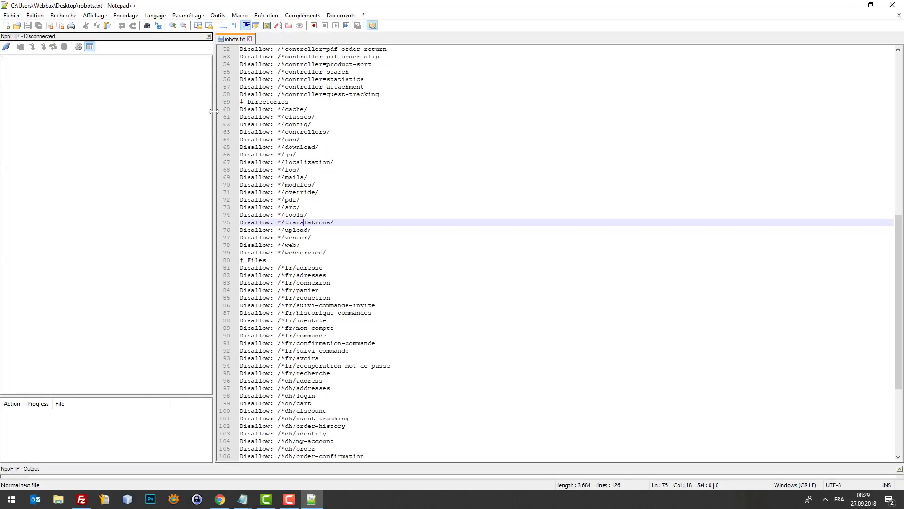
{"action": "left_click_drag", "start_coordinate": [214, 111], "coordinate": [180, 111]}
- Skim robots.txt and examine its Private pages rules, including the cart and history controller entries
{"action": "scroll", "coordinate": [513, 155], "scroll_direction": "up", "scroll_amount": 17}
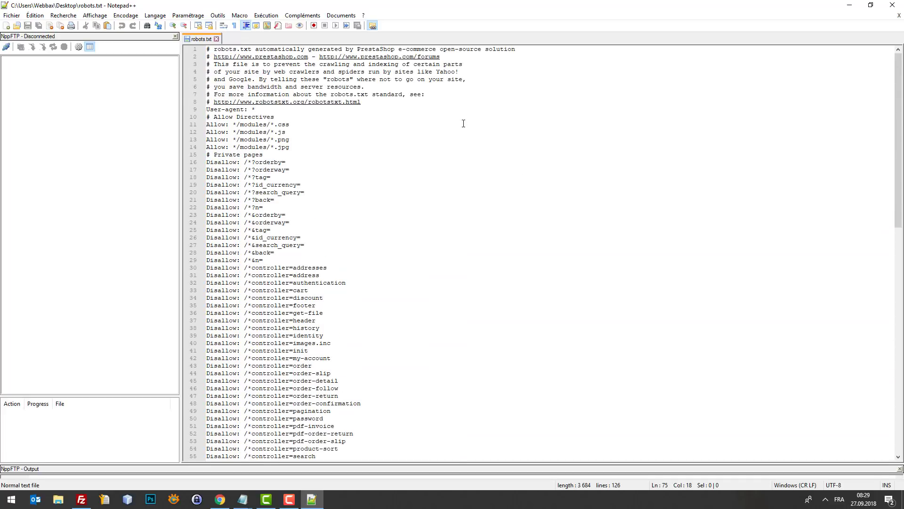
{"action": "scroll", "coordinate": [588, 137], "scroll_direction": "down", "scroll_amount": 20}
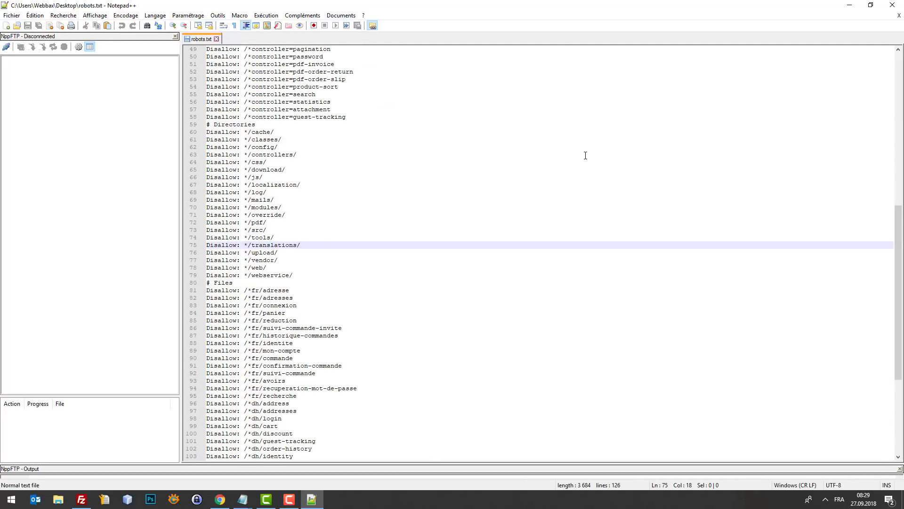
{"action": "scroll", "coordinate": [442, 199], "scroll_direction": "up", "scroll_amount": 20}
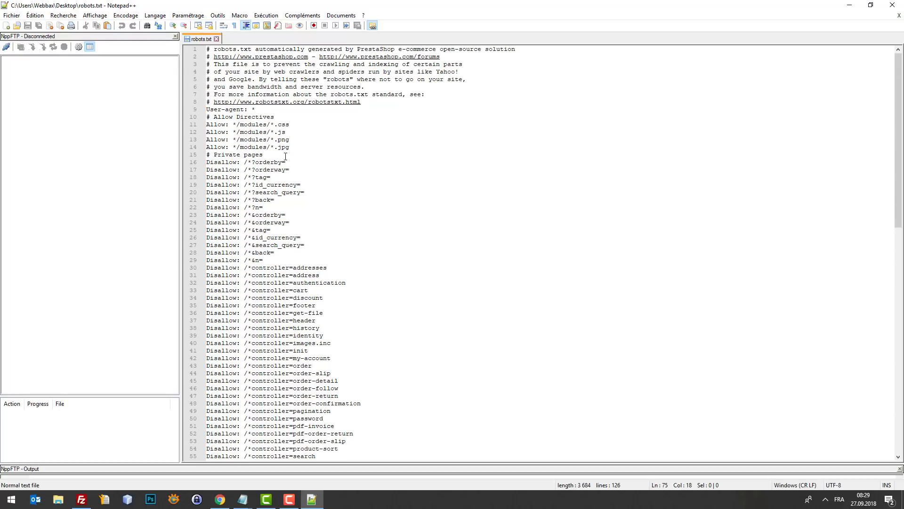
{"action": "left_click_drag", "start_coordinate": [220, 173], "coordinate": [338, 320]}
{"action": "scroll", "coordinate": [339, 317], "scroll_direction": "down", "scroll_amount": 1}
{"action": "left_click", "coordinate": [331, 253]}
{"action": "left_click_drag", "start_coordinate": [311, 222], "coordinate": [256, 222]}
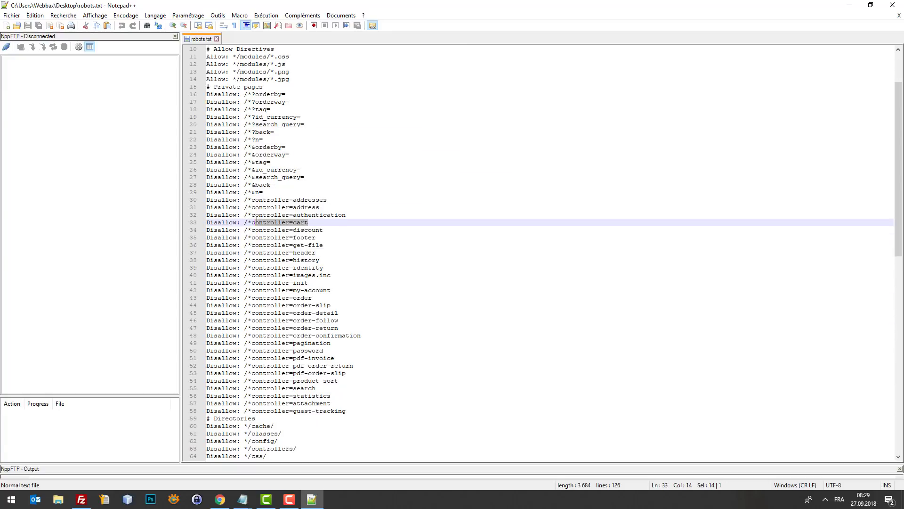
{"action": "left_click_drag", "start_coordinate": [344, 264], "coordinate": [263, 260]}
- Review the Directories and Files sections of robots.txt, including the /*dh/ entries, and return to the start of the file
{"action": "scroll", "coordinate": [361, 293], "scroll_direction": "down", "scroll_amount": 7}
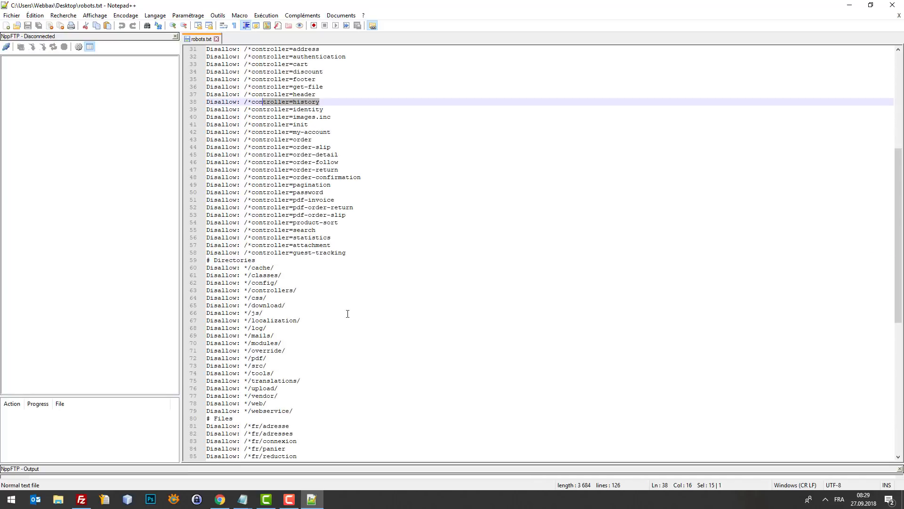
{"action": "scroll", "coordinate": [348, 314], "scroll_direction": "down", "scroll_amount": 3}
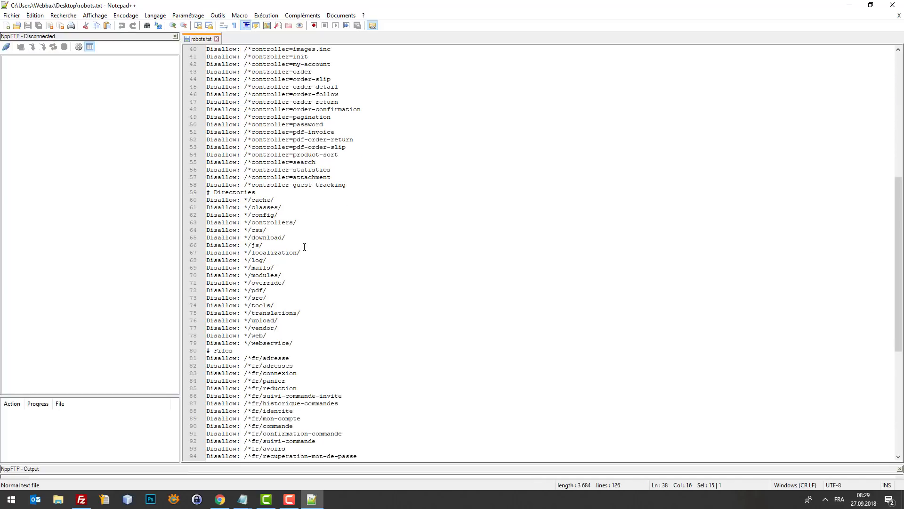
{"action": "scroll", "coordinate": [304, 246], "scroll_direction": "down", "scroll_amount": 9}
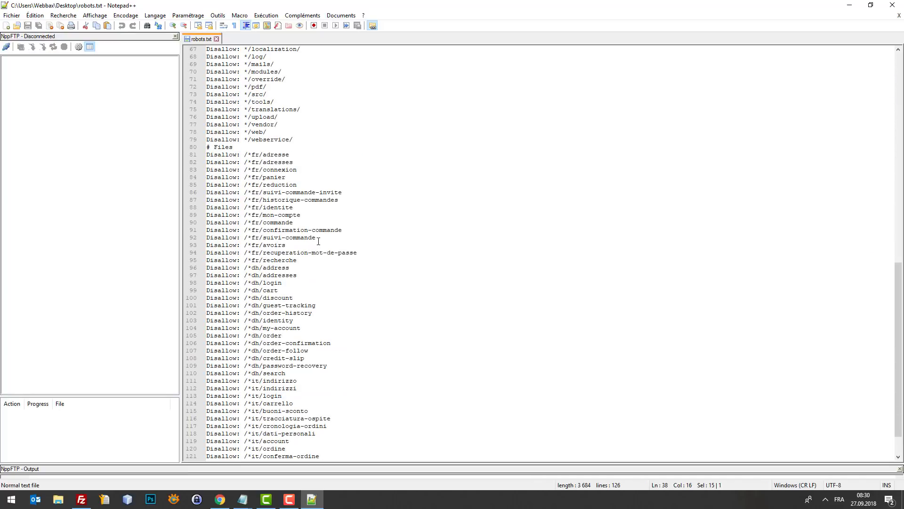
{"action": "left_click_drag", "start_coordinate": [337, 269], "coordinate": [278, 269]}
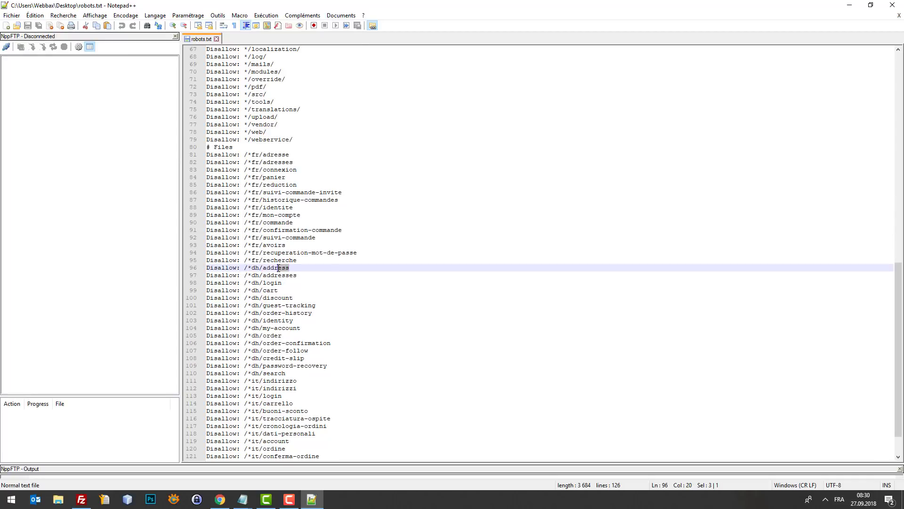
{"action": "scroll", "coordinate": [320, 296], "scroll_direction": "down", "scroll_amount": 2}
{"action": "scroll", "coordinate": [390, 383], "scroll_direction": "up", "scroll_amount": 8}
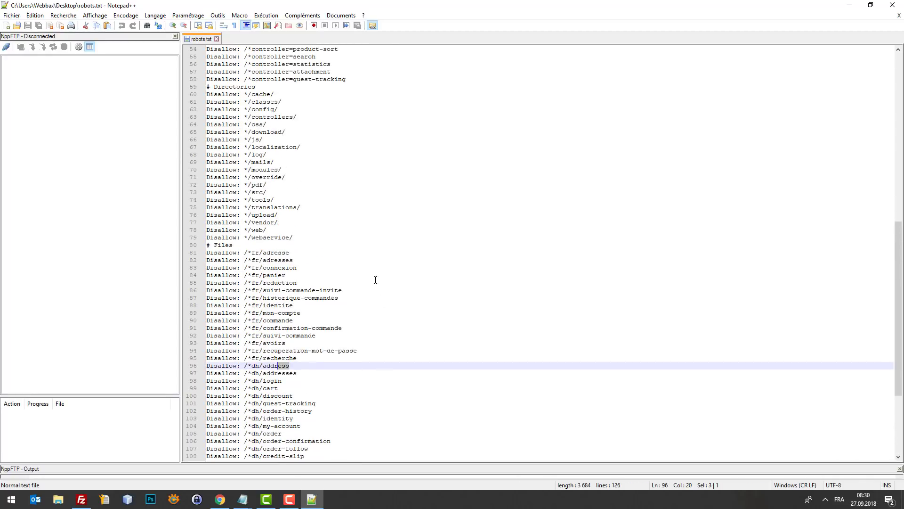
{"action": "scroll", "coordinate": [369, 289], "scroll_direction": "down", "scroll_amount": 5}
{"action": "left_click", "coordinate": [352, 308]}
{"action": "left_click_drag", "start_coordinate": [347, 331], "coordinate": [283, 324]}
{"action": "scroll", "coordinate": [374, 256], "scroll_direction": "up", "scroll_amount": 4}
{"action": "scroll", "coordinate": [374, 256], "scroll_direction": "up", "scroll_amount": 16}
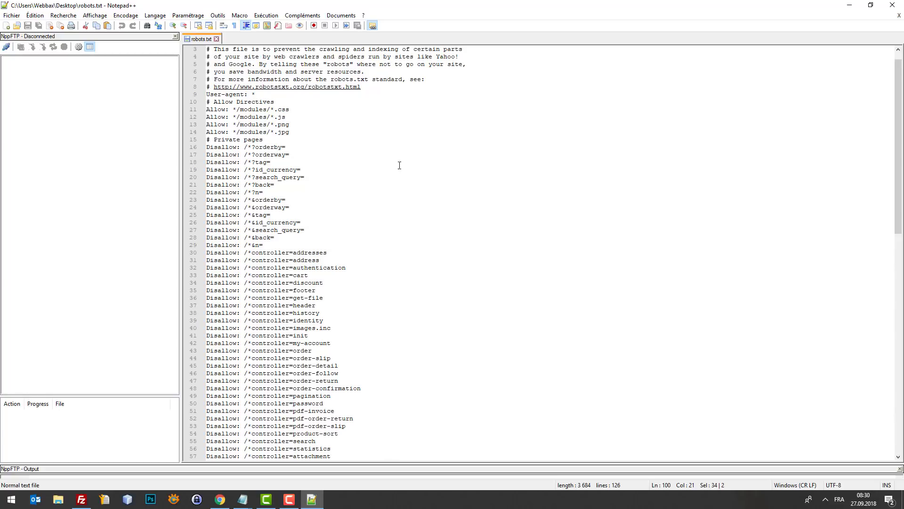
{"action": "scroll", "coordinate": [470, 194], "scroll_direction": "up", "scroll_amount": 1}
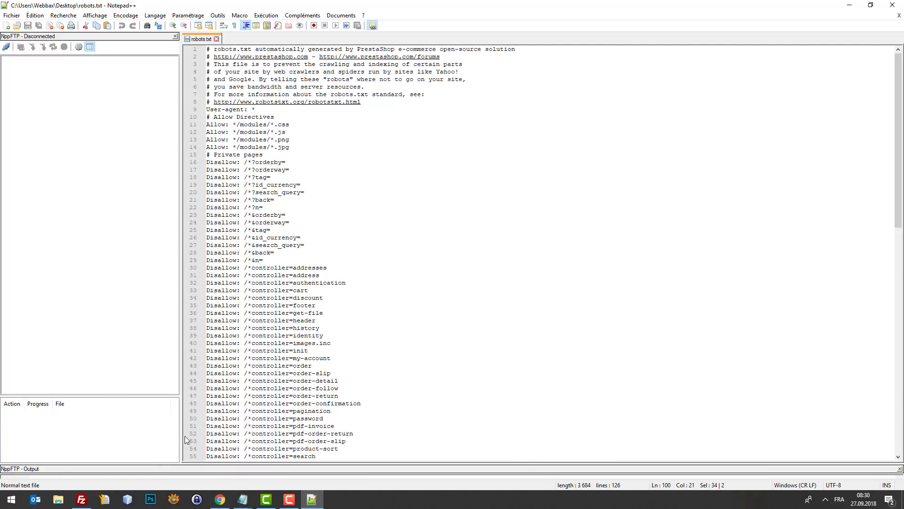
- Switch to Chrome, open the page-loading details of the mobile-friendly test and review the list of blocked resources
{"action": "left_click", "coordinate": [221, 500]}
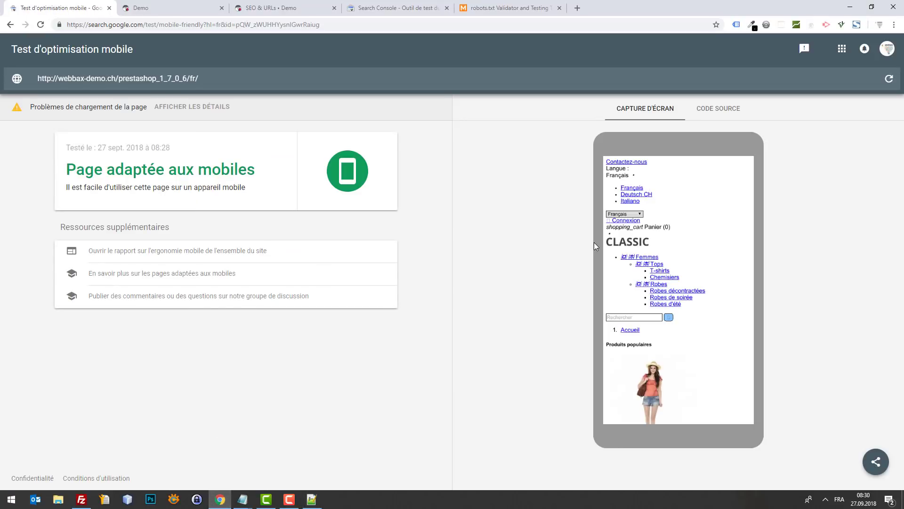
{"action": "left_click", "coordinate": [187, 107]}
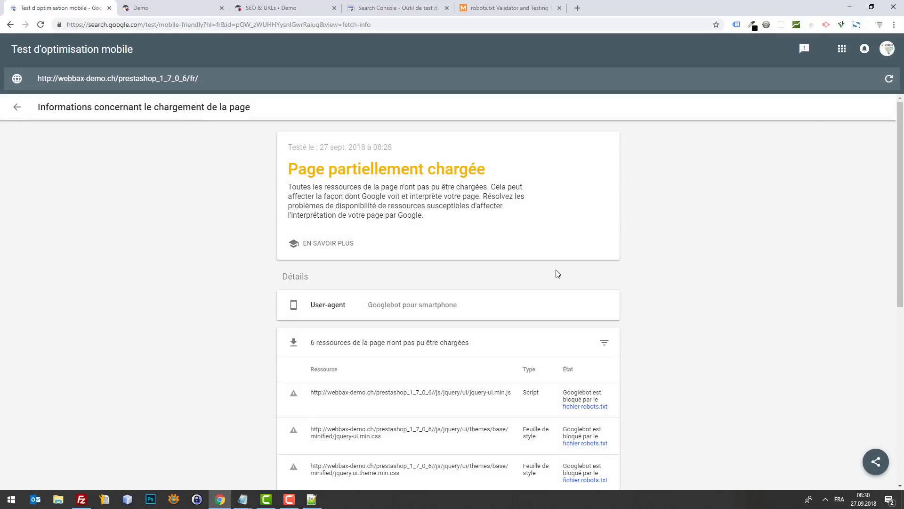
{"action": "scroll", "coordinate": [565, 278], "scroll_direction": "down", "scroll_amount": 4}
{"action": "scroll", "coordinate": [571, 286], "scroll_direction": "down", "scroll_amount": 1}
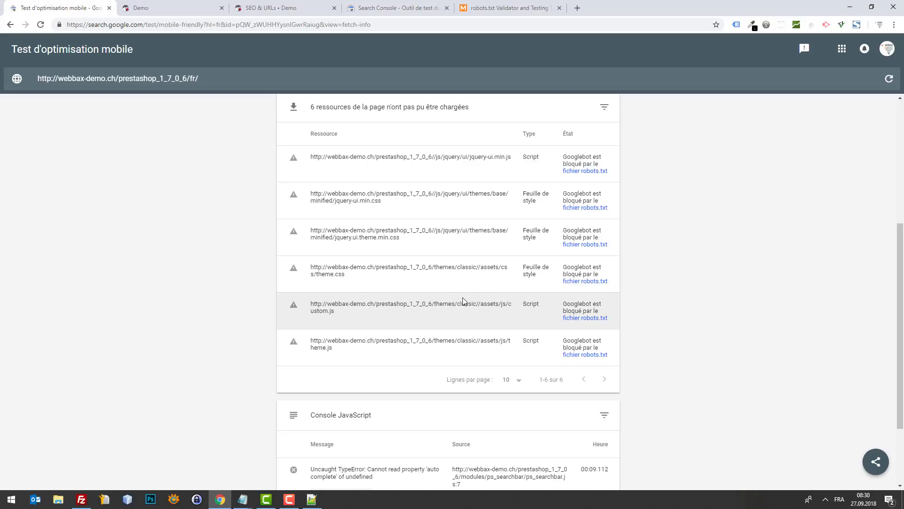
- Switch to Notepad++ to check the Disallow rules in robots.txt against the blocked resources, and return to the test details in Chrome
{"action": "left_click", "coordinate": [312, 499]}
{"action": "scroll", "coordinate": [405, 155], "scroll_direction": "down", "scroll_amount": 15}
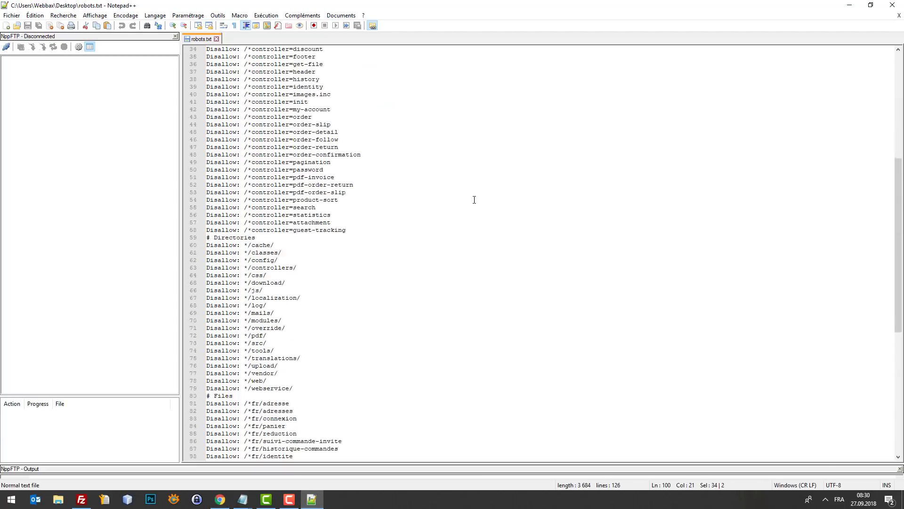
{"action": "scroll", "coordinate": [323, 281], "scroll_direction": "up", "scroll_amount": 14}
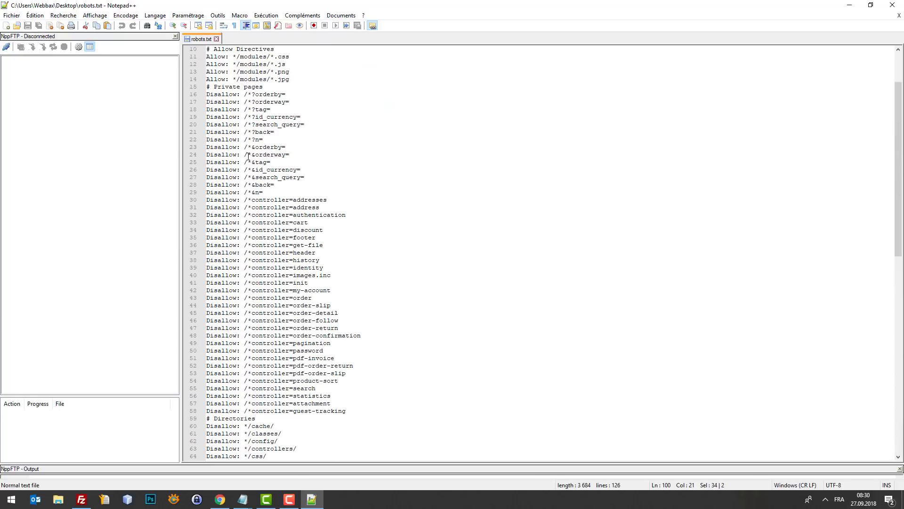
{"action": "scroll", "coordinate": [379, 201], "scroll_direction": "down", "scroll_amount": 17}
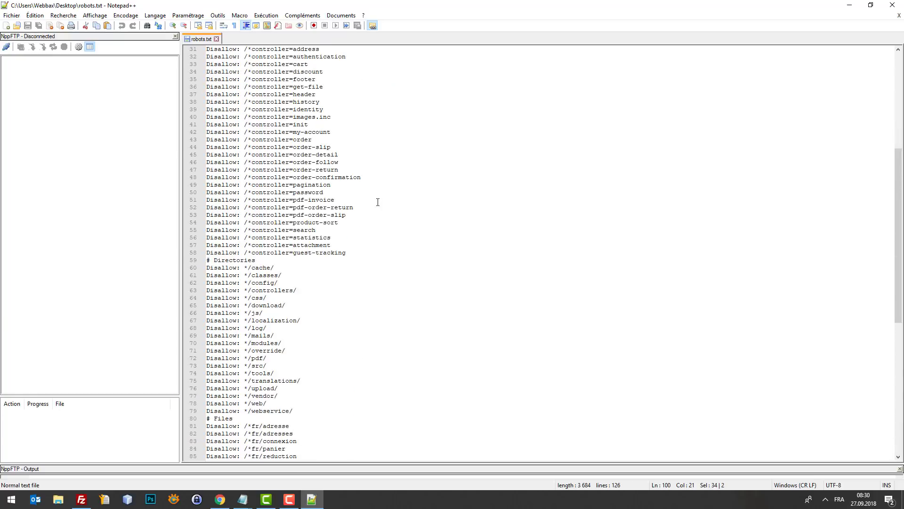
{"action": "left_click", "coordinate": [385, 199]}
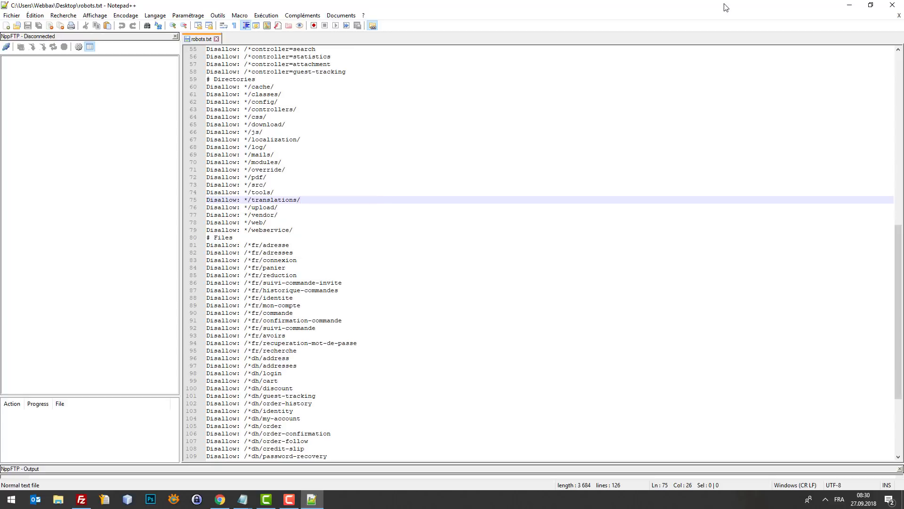
{"action": "left_click", "coordinate": [850, 5]}
{"action": "scroll", "coordinate": [439, 238], "scroll_direction": "up", "scroll_amount": 3}
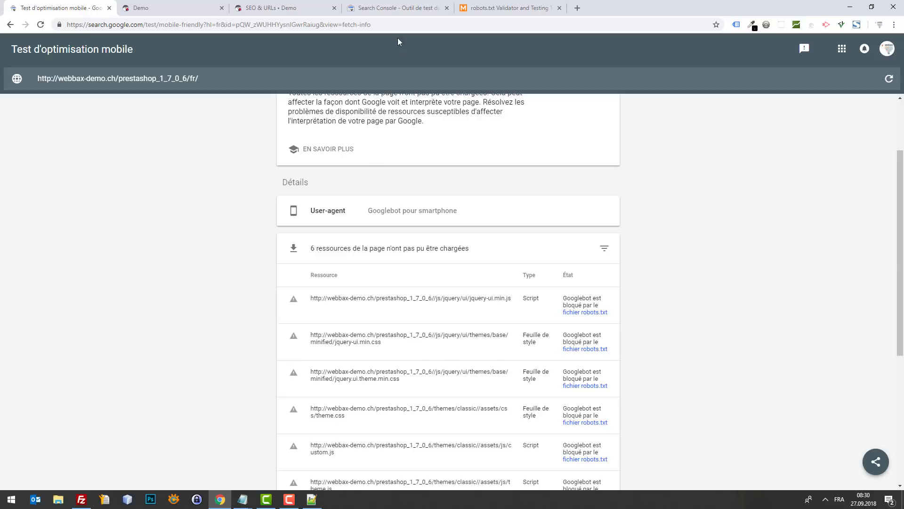
- Load the shop's file in Search Console's robots.txt testing tool and review it to the end, also viewing Merkle's robots.txt validator page
{"action": "left_click", "coordinate": [392, 8]}
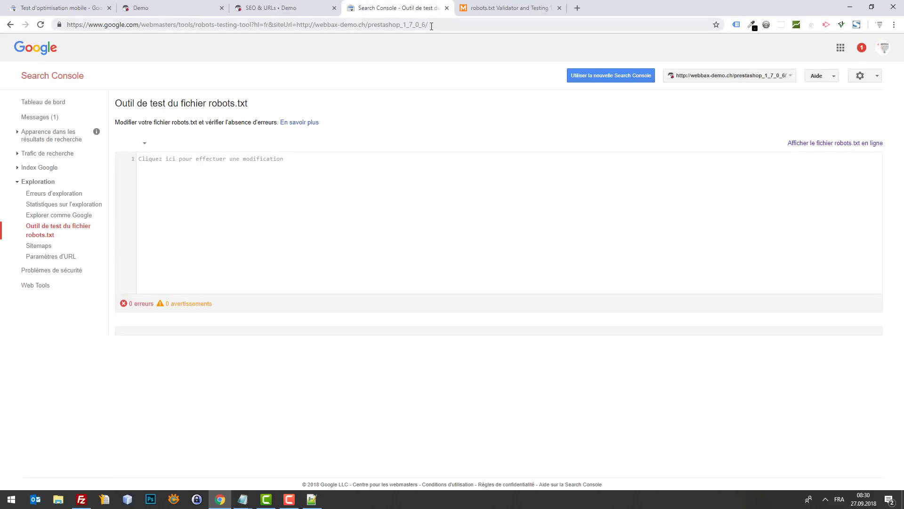
{"action": "left_click", "coordinate": [42, 235]}
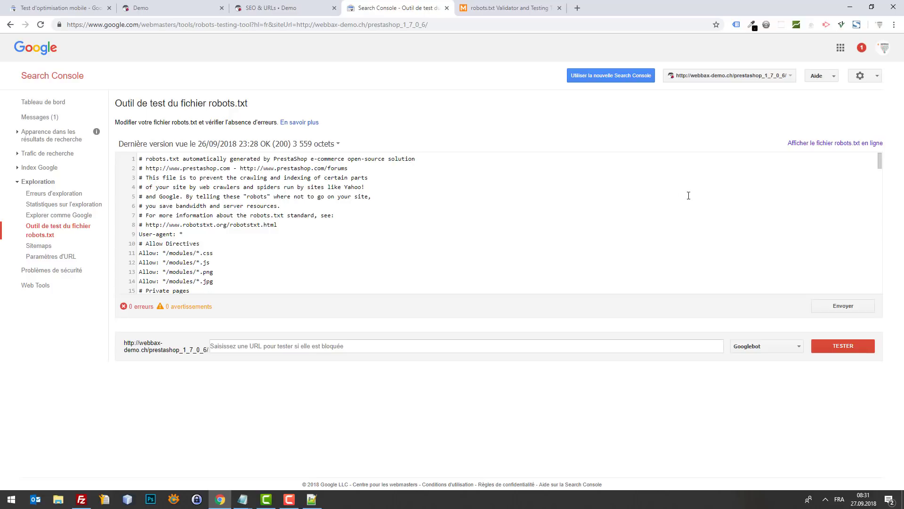
{"action": "scroll", "coordinate": [711, 208], "scroll_direction": "down", "scroll_amount": 20}
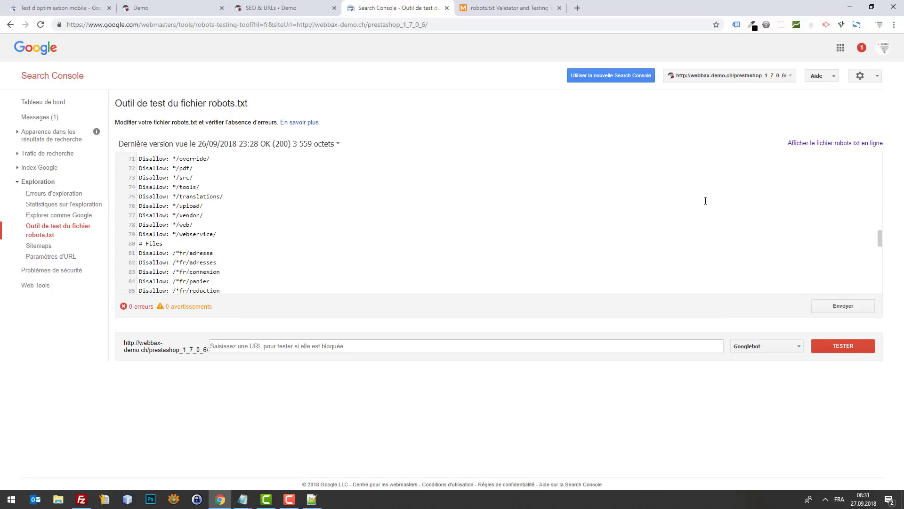
{"action": "scroll", "coordinate": [669, 212], "scroll_direction": "down", "scroll_amount": 2}
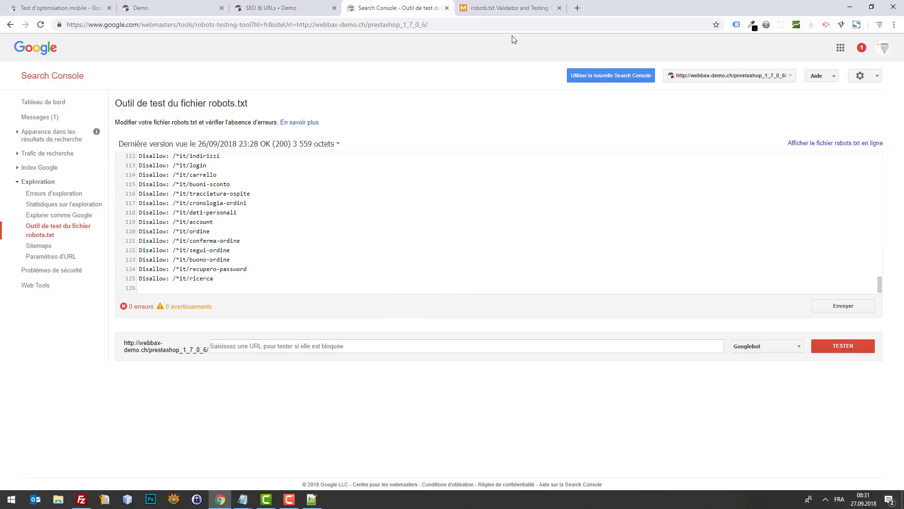
{"action": "left_click", "coordinate": [518, 8]}
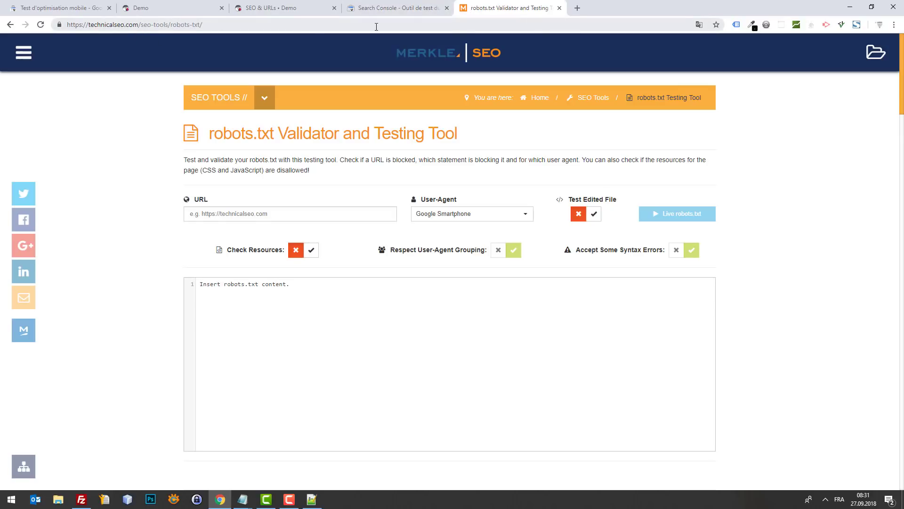
{"action": "left_click", "coordinate": [409, 8]}
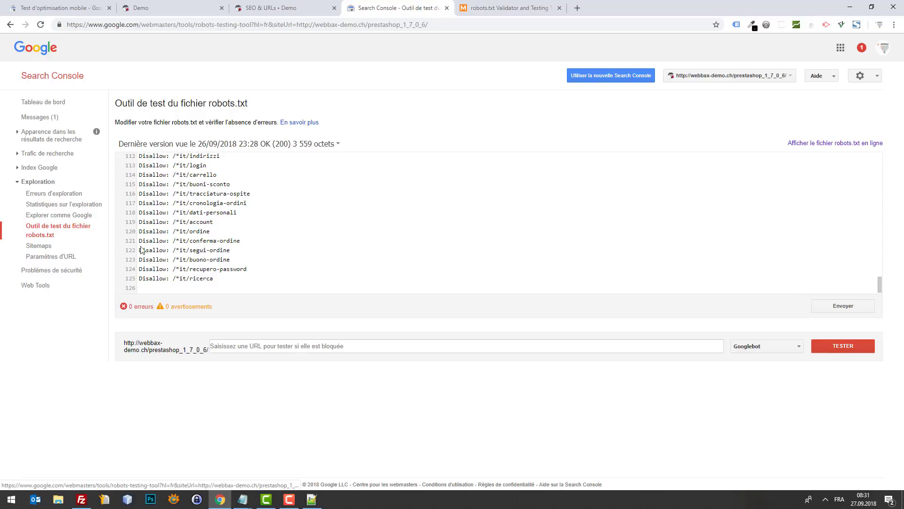
{"action": "left_click", "coordinate": [327, 346]}
{"action": "type", "text": "http://webbax-demo.ch/prestashop_1_7_0_6/"}
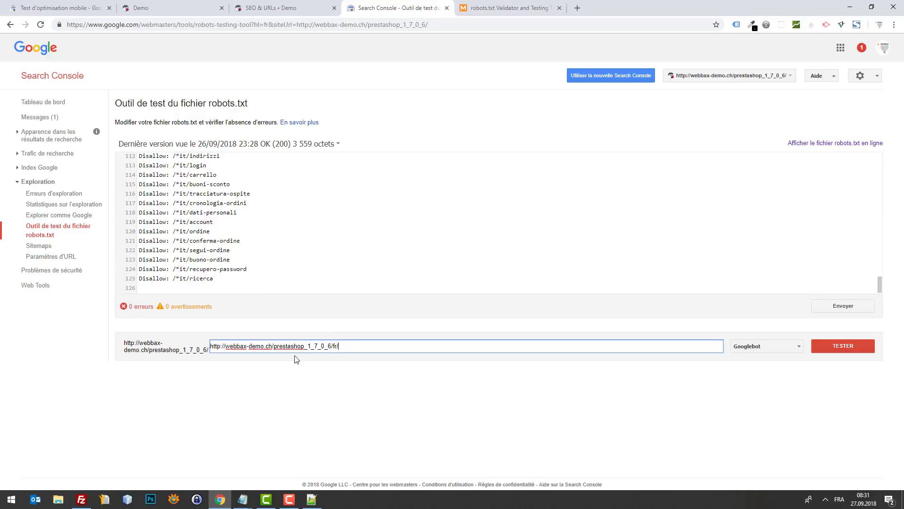
{"action": "left_click", "coordinate": [304, 5]}
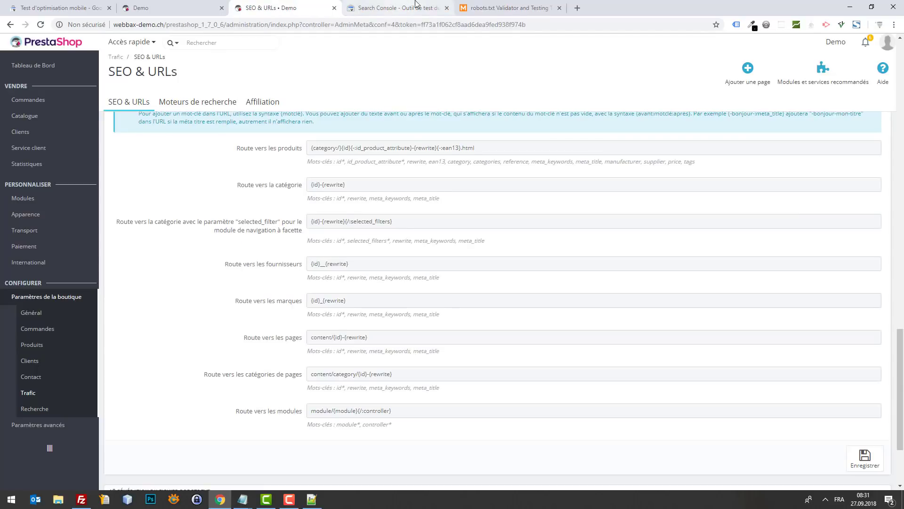
{"action": "left_click", "coordinate": [170, 7]}
- Copy the path of the blocked jquery-ui.min.js from the mobile-friendly test details into the Search Console tester's URL field
{"action": "left_click", "coordinate": [59, 8]}
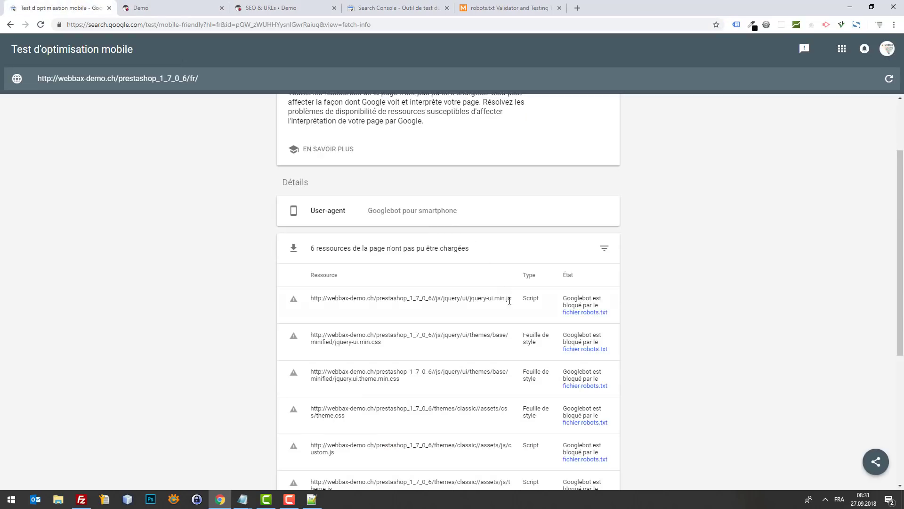
{"action": "left_click_drag", "start_coordinate": [512, 298], "coordinate": [374, 302]}
{"action": "key", "text": "ctrl+c"}
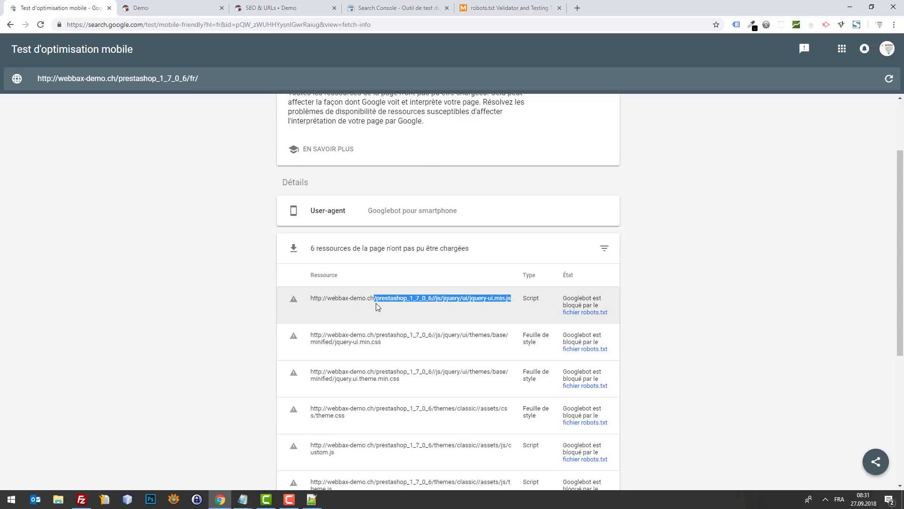
{"action": "left_click", "coordinate": [412, 7]}
{"action": "triple_click", "coordinate": [289, 346]}
{"action": "key", "text": "ctrl+v"}
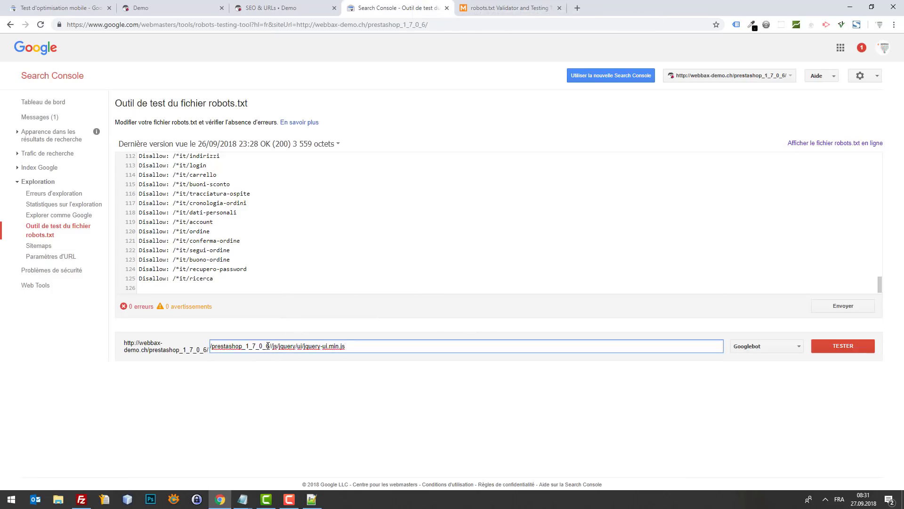
- Trim the URL path to js/jquery/ui/jquery-ui.min.js and test whether it is blocked for Googlebot
{"action": "left_click_drag", "start_coordinate": [268, 345], "coordinate": [210, 346]}
{"action": "key", "text": "BackSpace"}
{"action": "key", "text": "Delete"}
{"action": "key", "text": "Delete"}
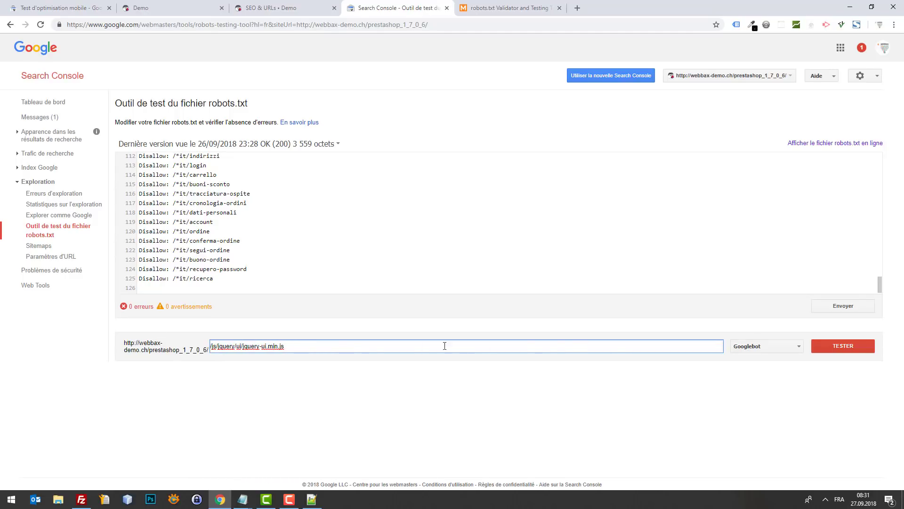
{"action": "key", "text": "Delete"}
{"action": "left_click", "coordinate": [848, 347]}
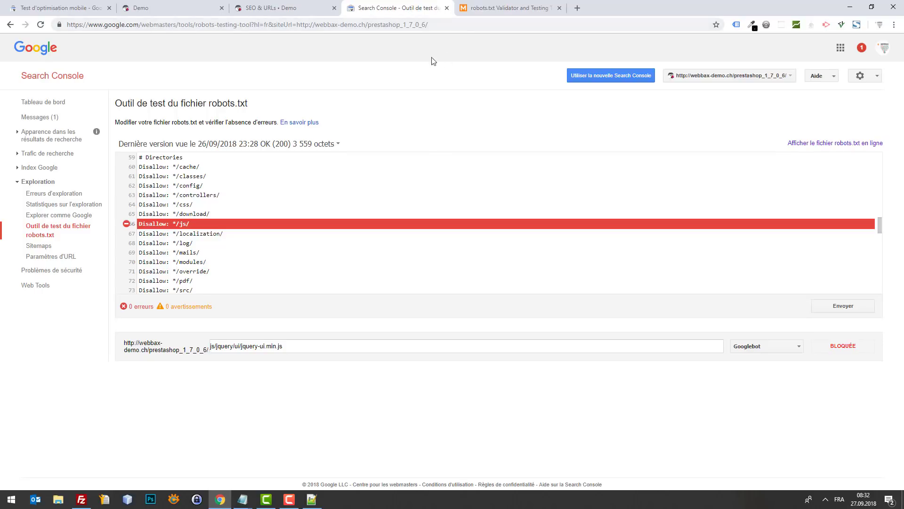
- Look through the open robots.txt tester and shop pages, and return to the mobile-friendly test details to review the blocked resources list
{"action": "left_click", "coordinate": [306, 5]}
{"action": "left_click", "coordinate": [396, 6]}
{"action": "left_click", "coordinate": [490, 5]}
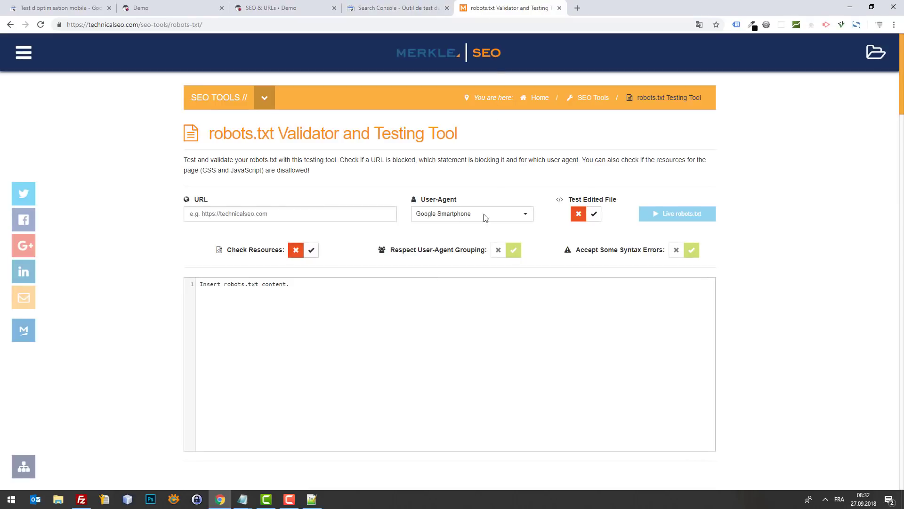
{"action": "left_click", "coordinate": [269, 6]}
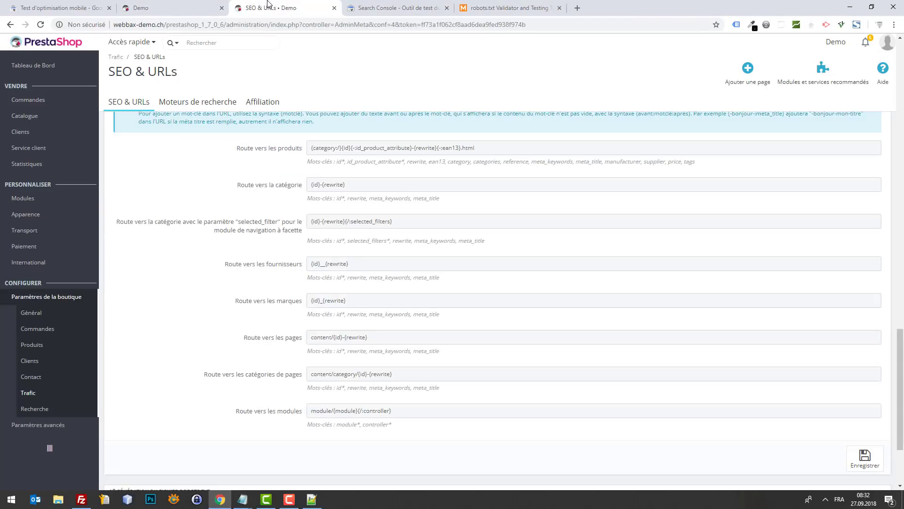
{"action": "left_click", "coordinate": [79, 7]}
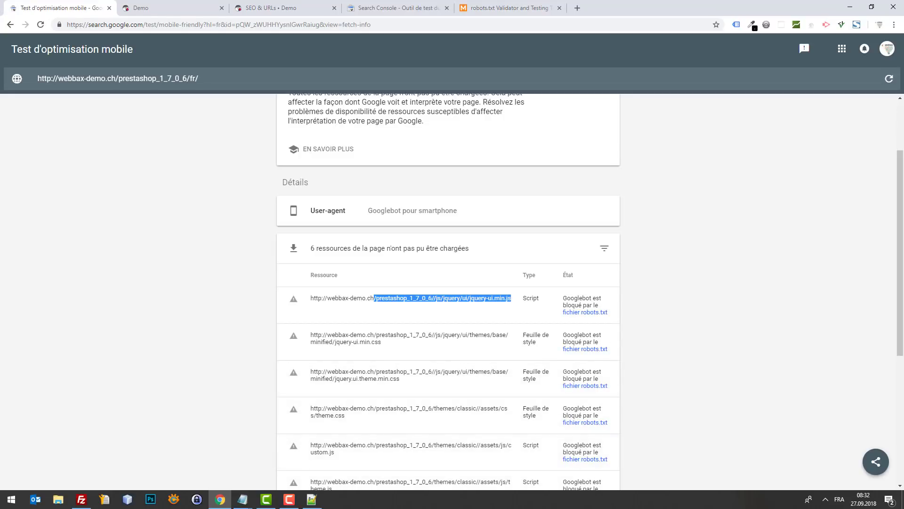
{"action": "key", "text": "alt+Tab"}
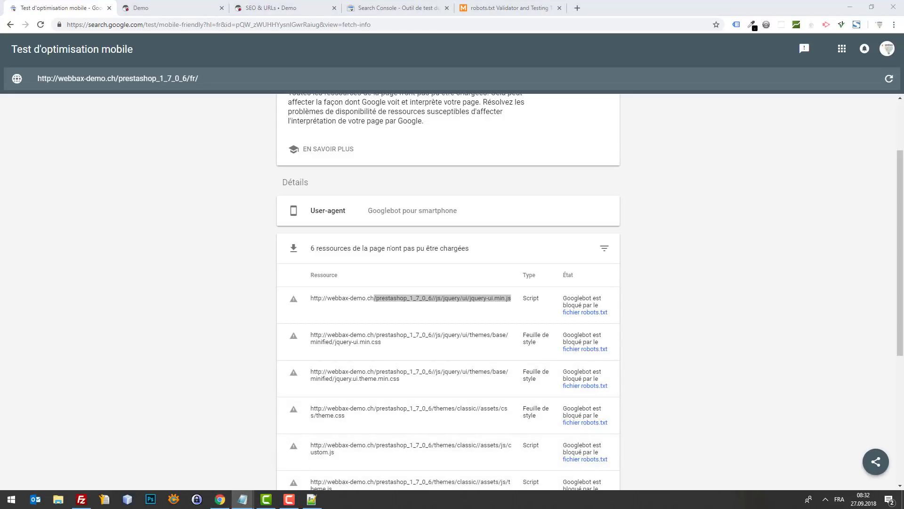
{"action": "scroll", "coordinate": [452, 268], "scroll_direction": "down", "scroll_amount": 2}
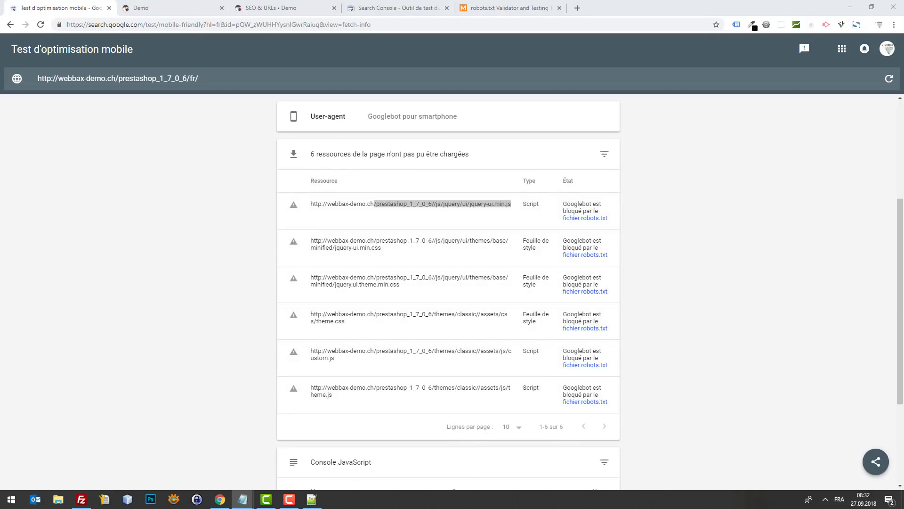
- In Notepad++, insert a "# Webbax" block under User-agent allowing css and js in */js/ and js, css, jpg, png, gif, woff, woff2, ttf in */themes/
{"action": "left_click", "coordinate": [311, 499]}
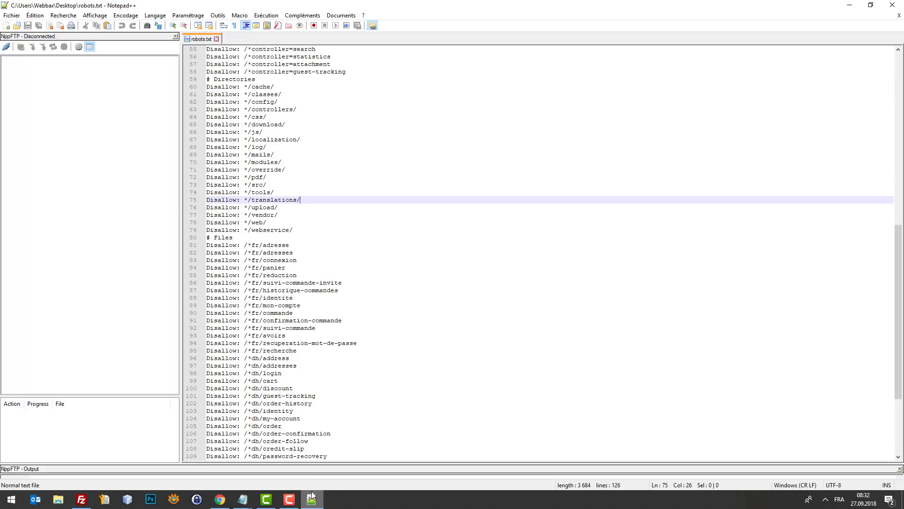
{"action": "scroll", "coordinate": [284, 180], "scroll_direction": "up", "scroll_amount": 18}
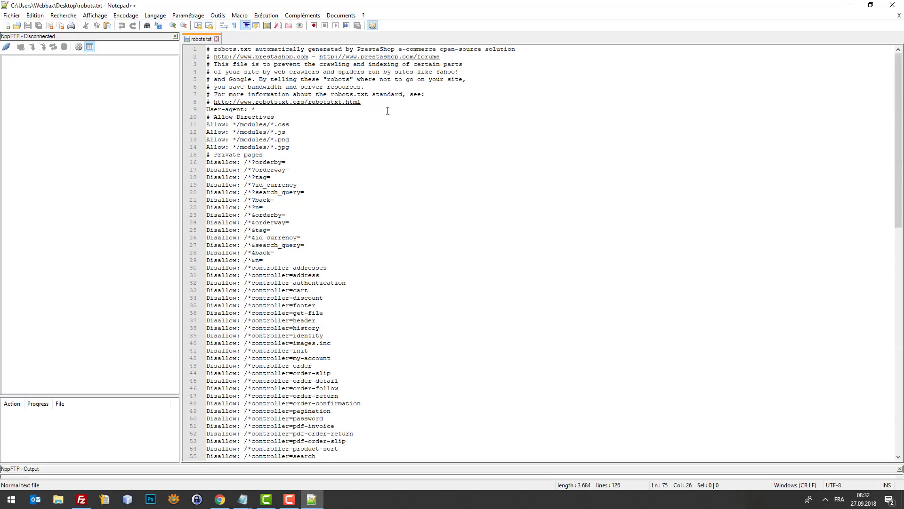
{"action": "left_click", "coordinate": [284, 110]}
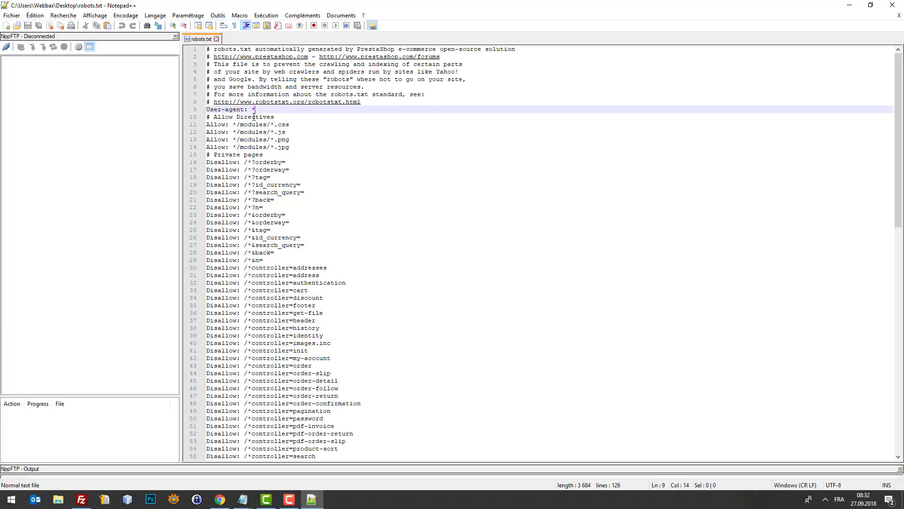
{"action": "left_click_drag", "start_coordinate": [275, 117], "coordinate": [201, 115]}
{"action": "left_click_drag", "start_coordinate": [302, 147], "coordinate": [179, 114]}
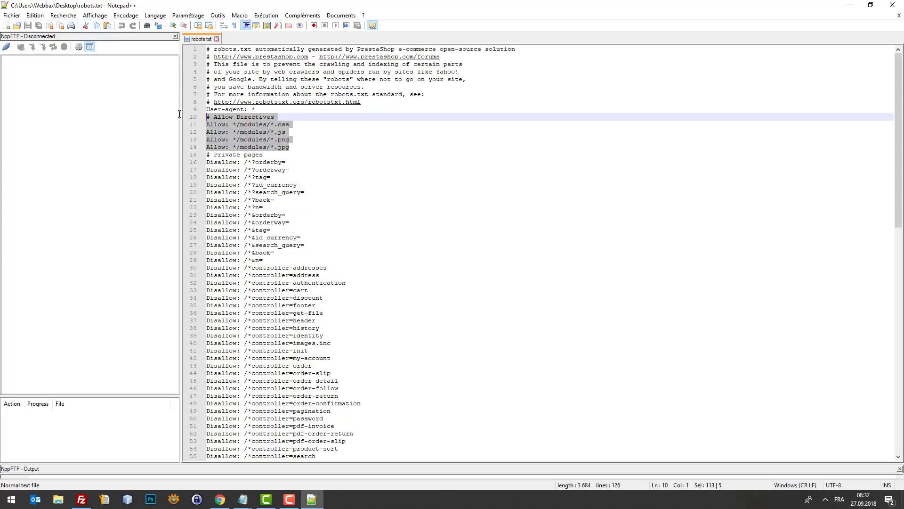
{"action": "left_click", "coordinate": [269, 110]}
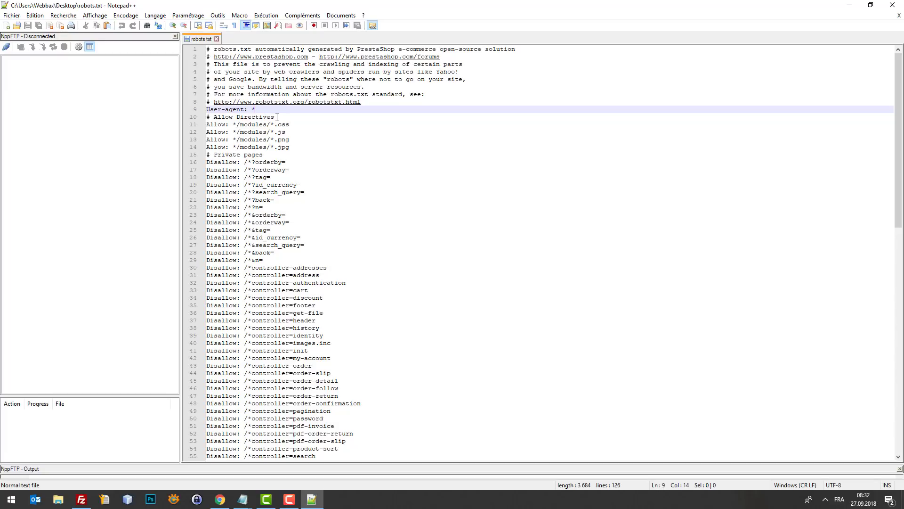
{"action": "key", "text": "Return"}
{"action": "type", "text": "# Webbax Allow: */js/*.css Allow: */js/*.js Allow: */themes/*.js Allow: */themes/*.css Allow: */themes/*.jpg Allow: */themes/*.png Allow: */themes/*.gif Allow: */themes/*.woff Allow: */themes/*.woff2 Allow: */themes/*.ttf"}
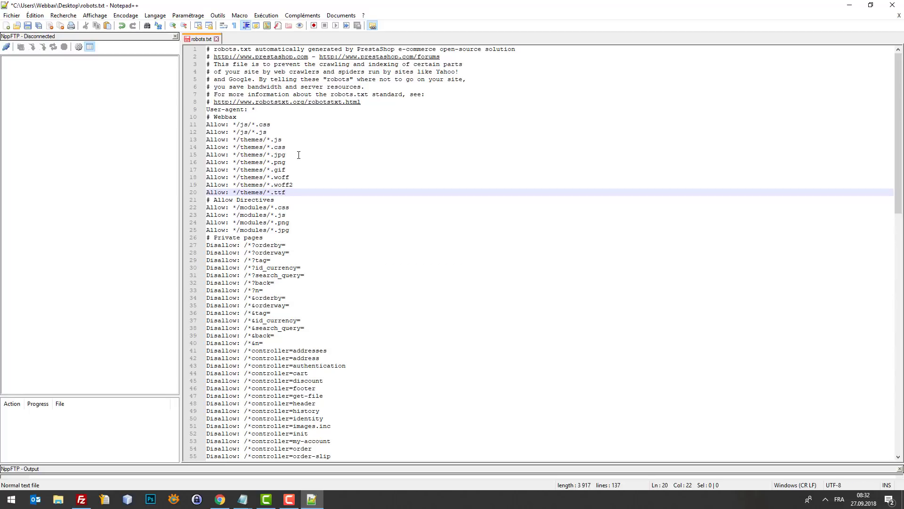
- Check the two new */js/ Allow rules for css and js files and save robots.txt
{"action": "double_click", "coordinate": [248, 124]}
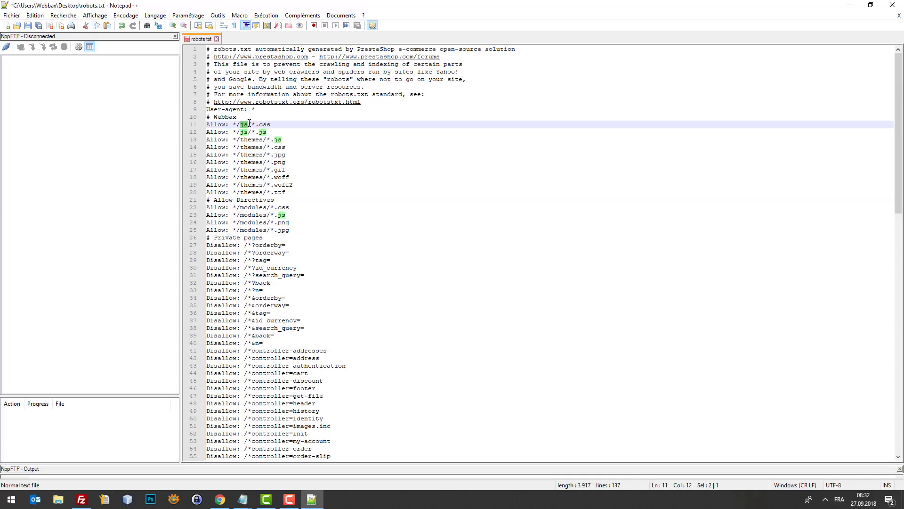
{"action": "left_click", "coordinate": [249, 124]}
{"action": "key", "text": "alt+Tab"}
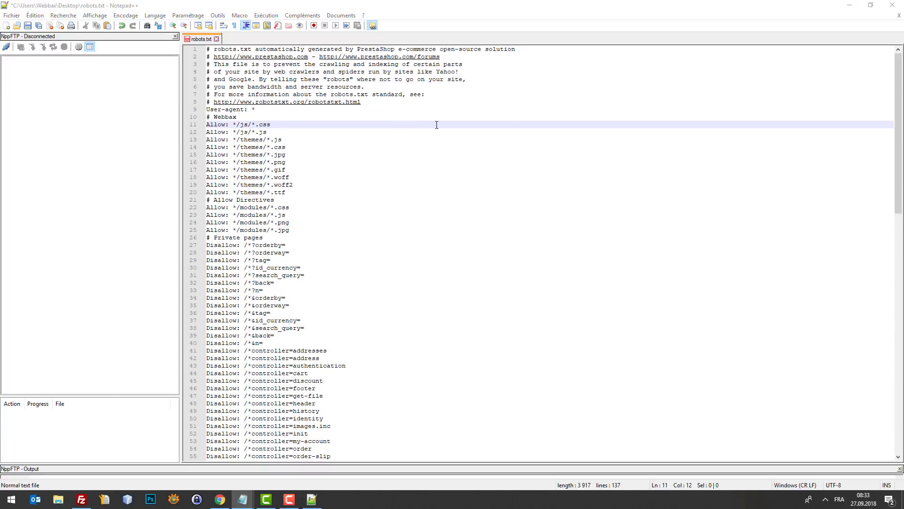
{"action": "left_click", "coordinate": [280, 132]}
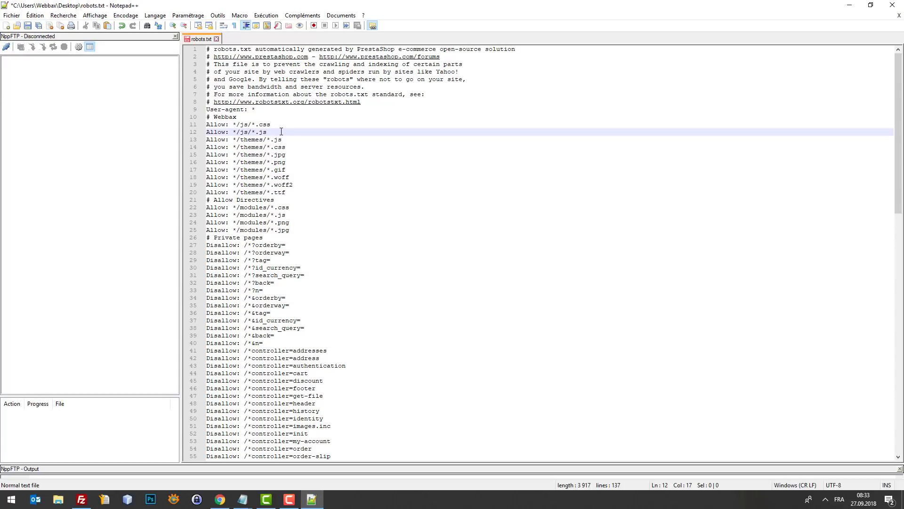
{"action": "left_click_drag", "start_coordinate": [281, 131], "coordinate": [202, 123]}
{"action": "left_click", "coordinate": [280, 123]}
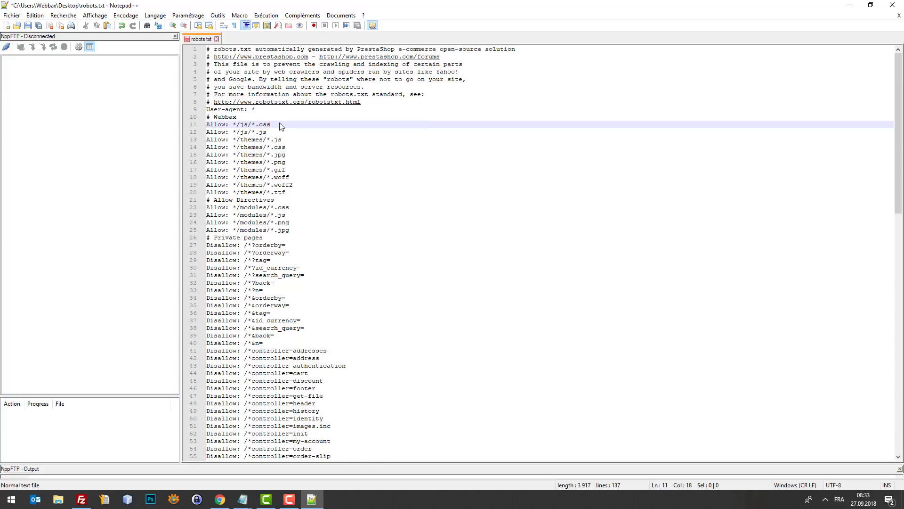
{"action": "key", "text": "ctrl+s"}
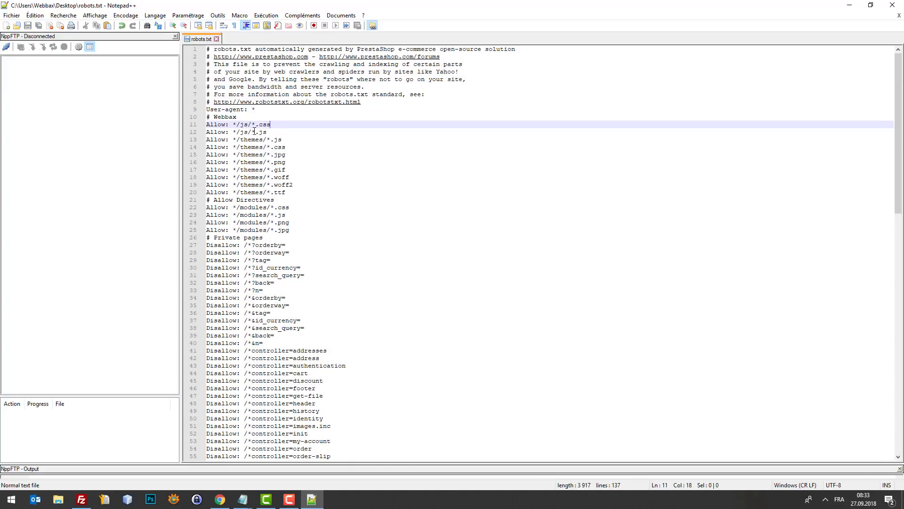
- Examine the folder paths and file extensions in the new */js/ and */themes/ Allow rules of the Webbax block
{"action": "left_click_drag", "start_coordinate": [255, 124], "coordinate": [237, 124]}
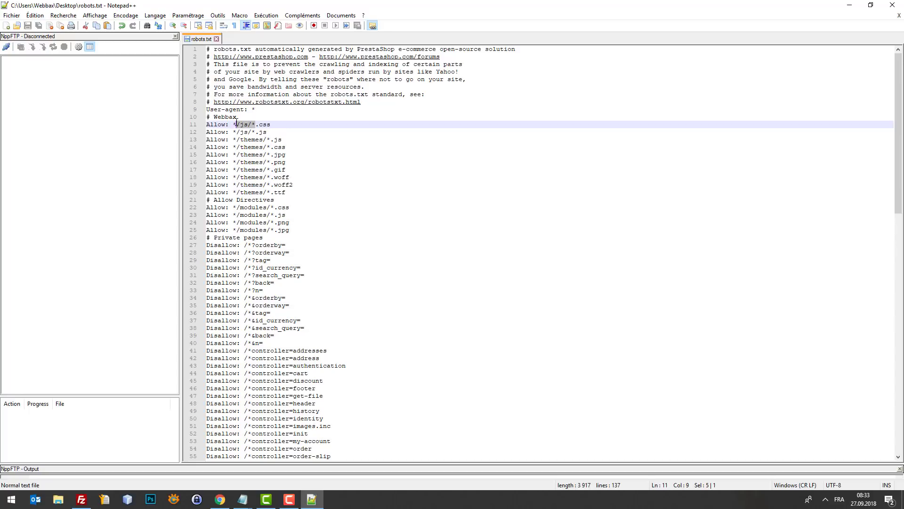
{"action": "left_click", "coordinate": [269, 125]}
{"action": "double_click", "coordinate": [266, 124]}
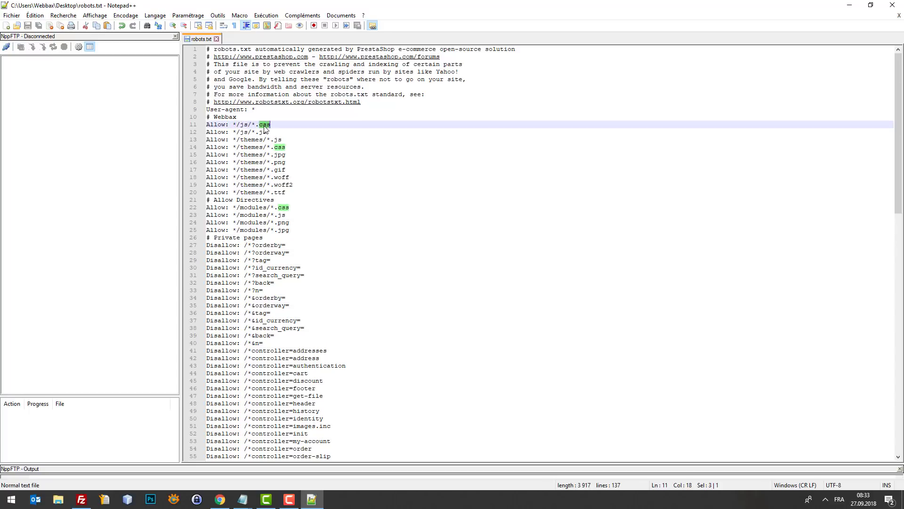
{"action": "left_click", "coordinate": [248, 125]}
{"action": "left_click_drag", "start_coordinate": [273, 132], "coordinate": [240, 133]}
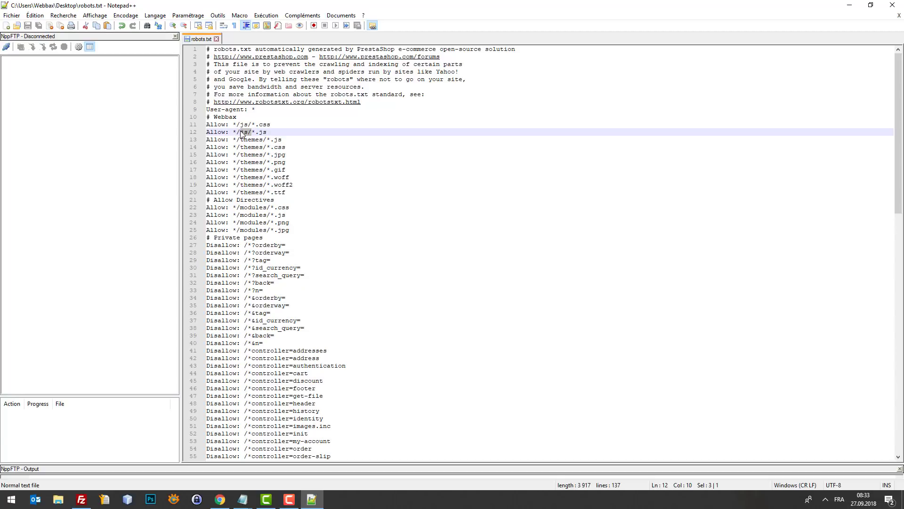
{"action": "left_click", "coordinate": [244, 133]}
{"action": "left_click", "coordinate": [260, 140]}
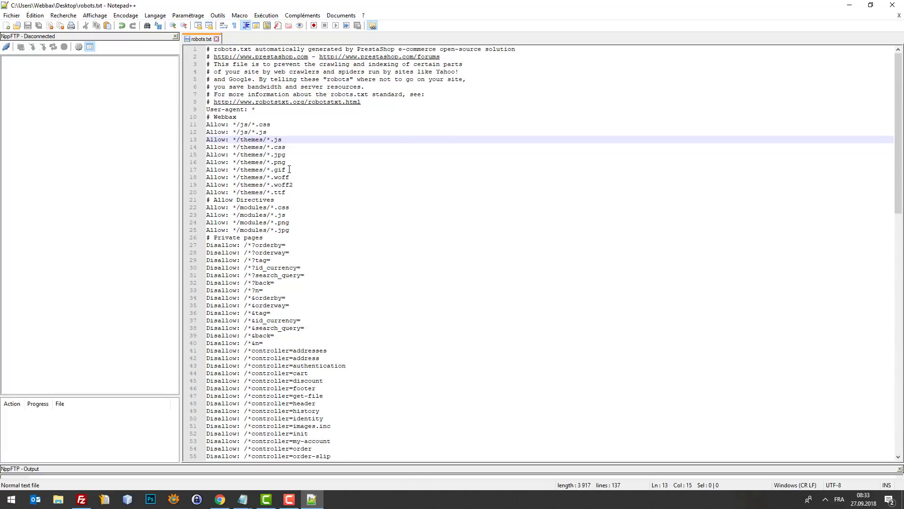
{"action": "left_click_drag", "start_coordinate": [292, 192], "coordinate": [193, 131]}
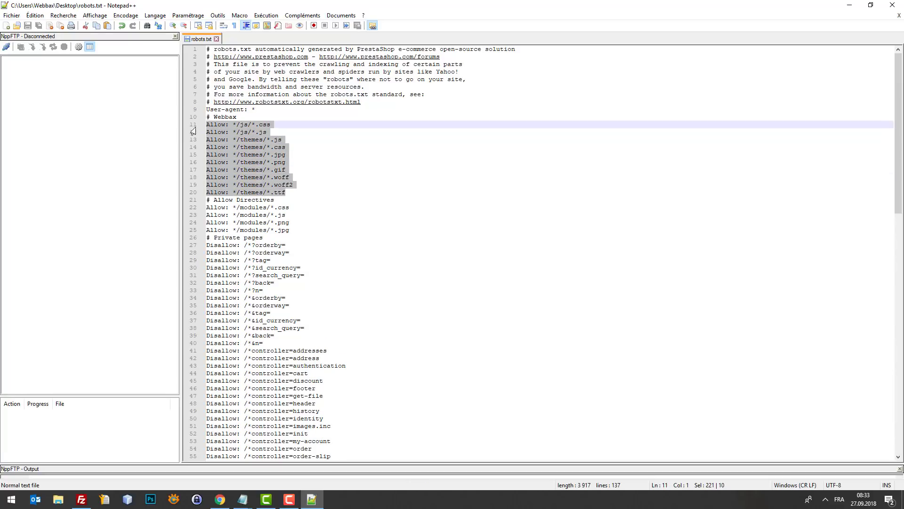
{"action": "left_click", "coordinate": [280, 154]}
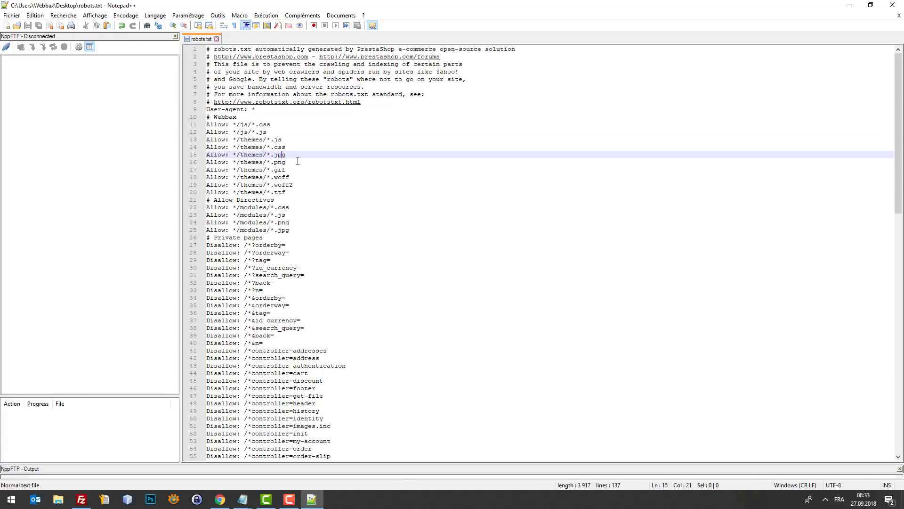
{"action": "left_click", "coordinate": [321, 170]}
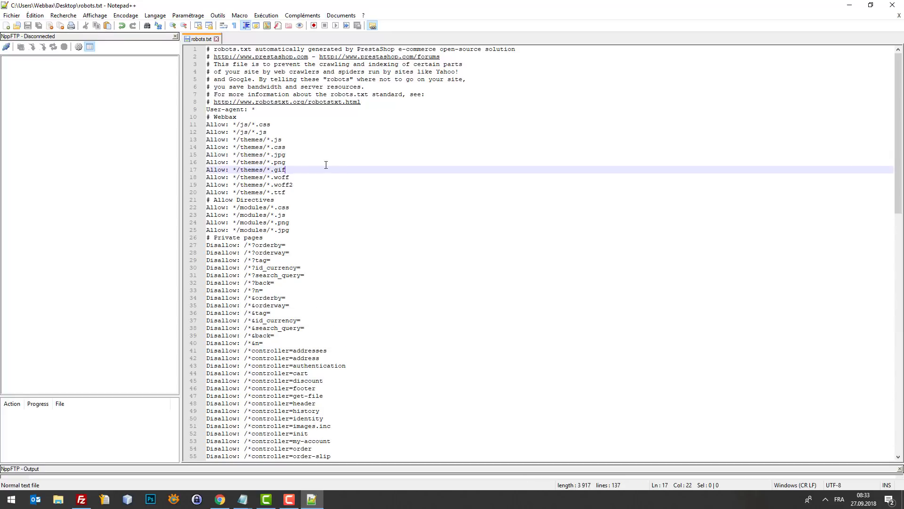
{"action": "left_click", "coordinate": [413, 138]}
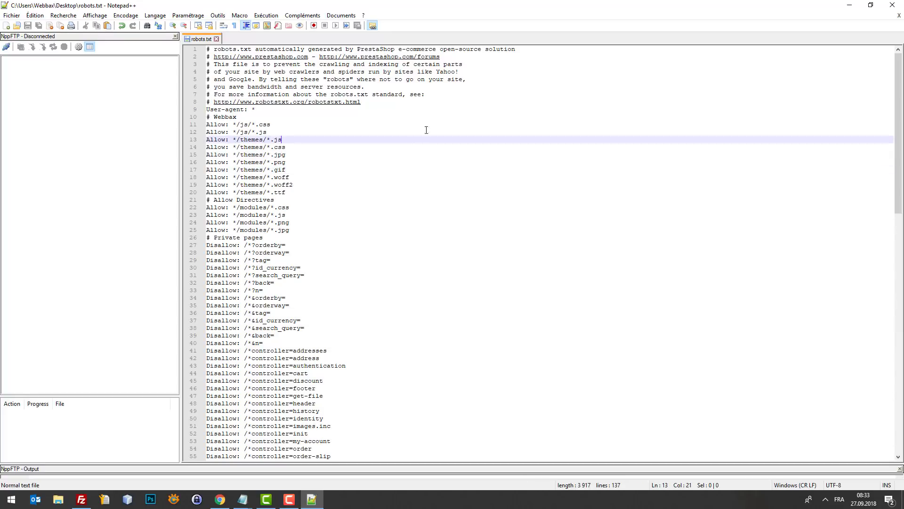
- Switch to FileZilla and upload the desktop's robots.txt to /httpdocs, accepting the server certificate and overwriting the existing remote file
{"action": "left_click", "coordinate": [849, 5]}
{"action": "left_click", "coordinate": [850, 7]}
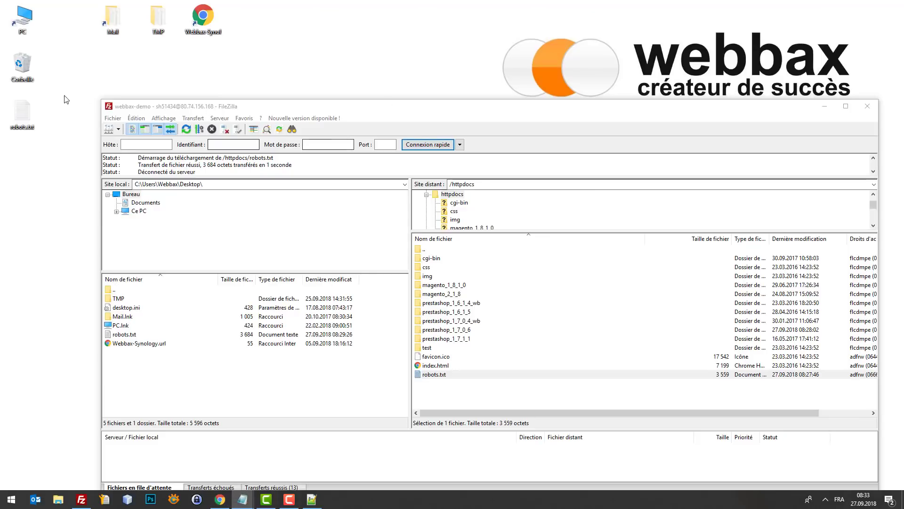
{"action": "left_click_drag", "start_coordinate": [22, 112], "coordinate": [536, 403]}
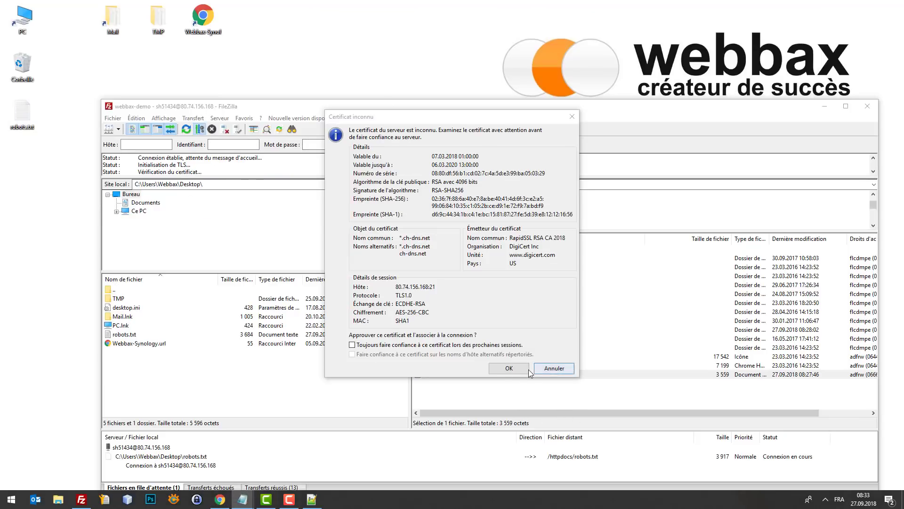
{"action": "left_click", "coordinate": [525, 370]}
{"action": "left_click", "coordinate": [558, 371]}
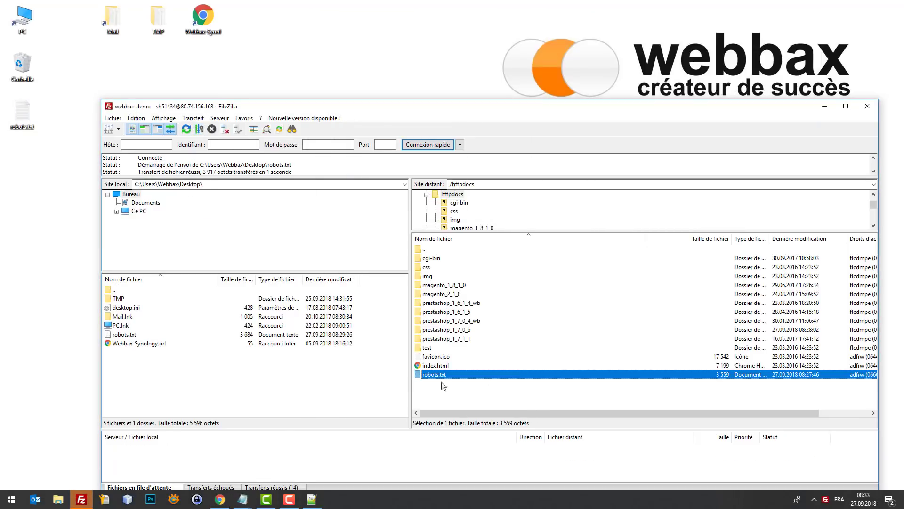
- Switch to Chrome and rerun the mobile-friendly test for the shop's /prestashop_1_7_0_6/fr/ page
{"action": "left_click", "coordinate": [221, 498]}
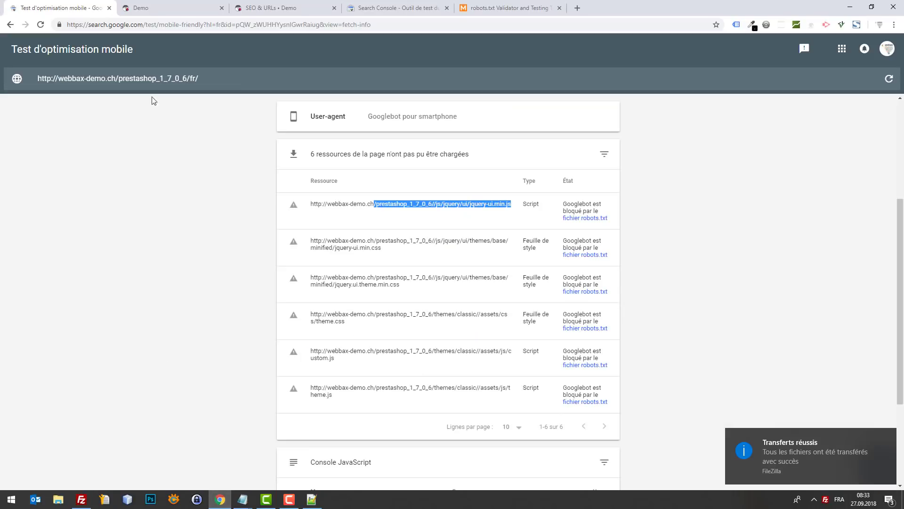
{"action": "left_click", "coordinate": [169, 8]}
{"action": "left_click", "coordinate": [265, 5]}
{"action": "left_click", "coordinate": [426, 7]}
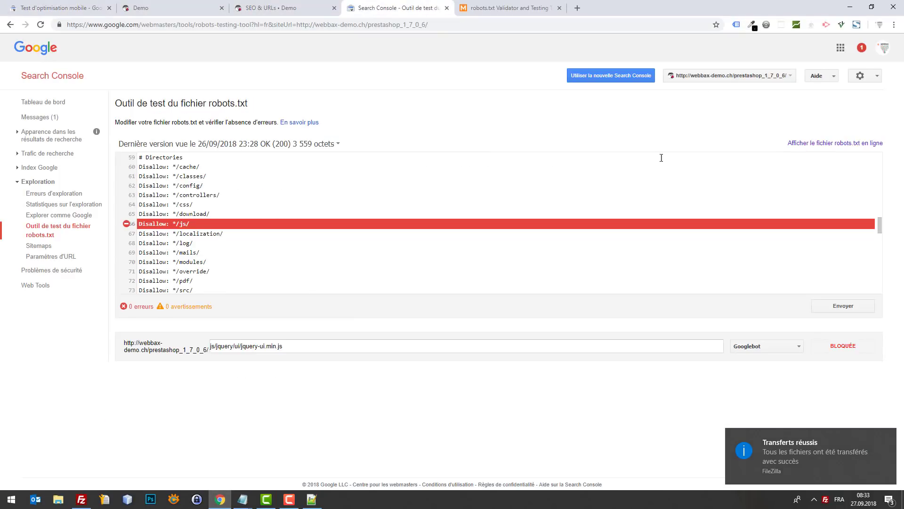
{"action": "left_click", "coordinate": [99, 4]}
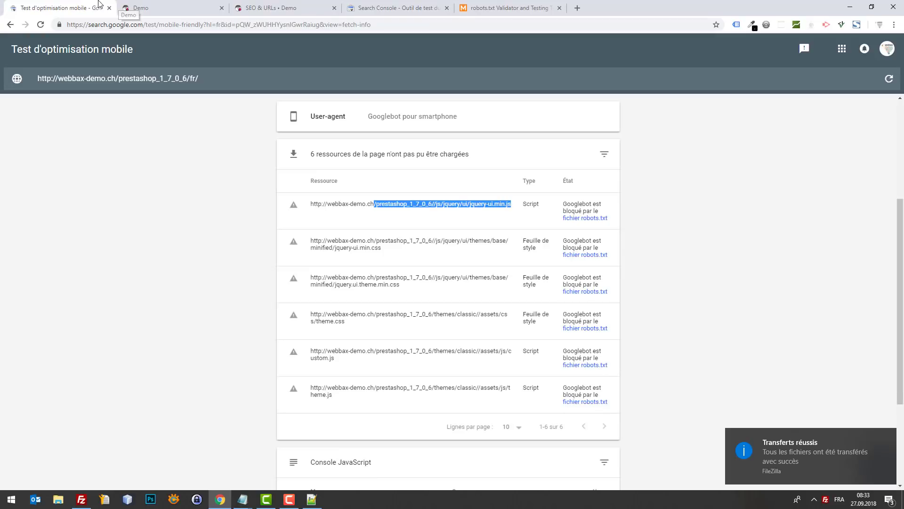
{"action": "left_click", "coordinate": [889, 80]}
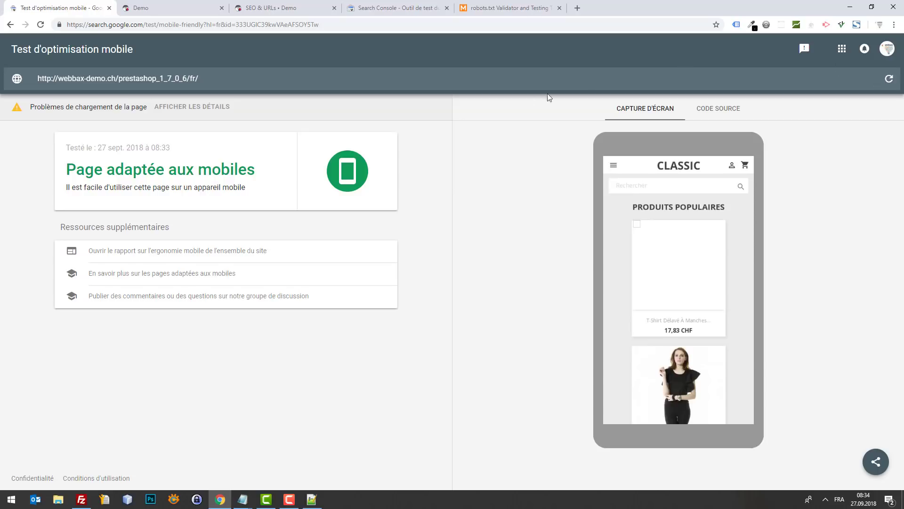
- Review the new test's mobile preview and page loading details, and return to Search Console's robots.txt tester
{"action": "left_click_drag", "start_coordinate": [694, 253], "coordinate": [700, 201]}
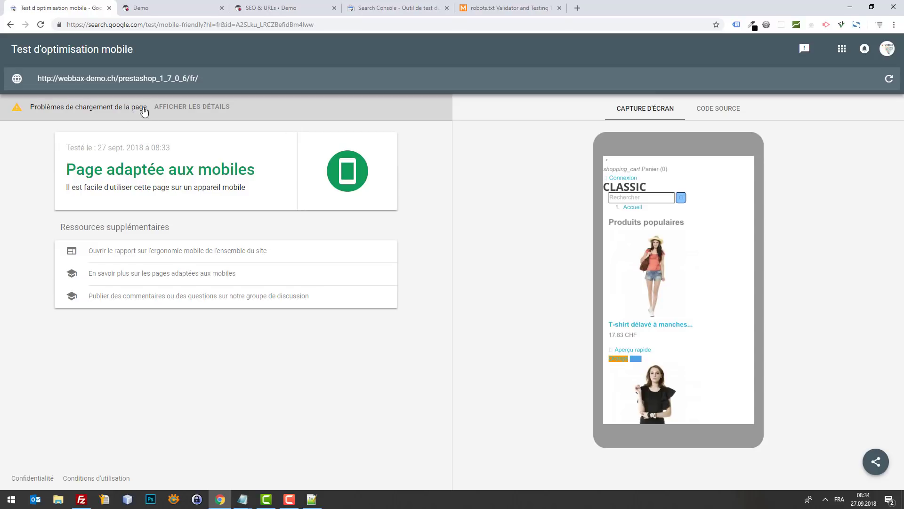
{"action": "left_click", "coordinate": [211, 112]}
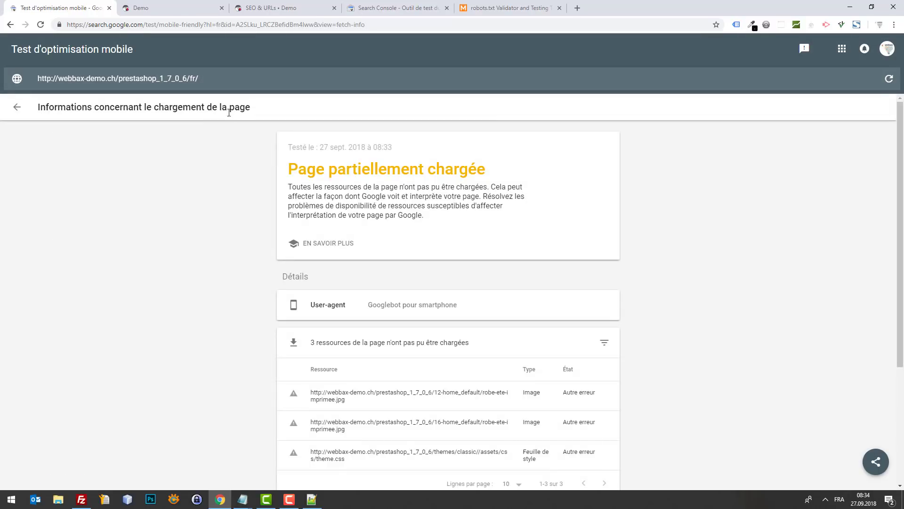
{"action": "scroll", "coordinate": [229, 112], "scroll_direction": "down", "scroll_amount": 4}
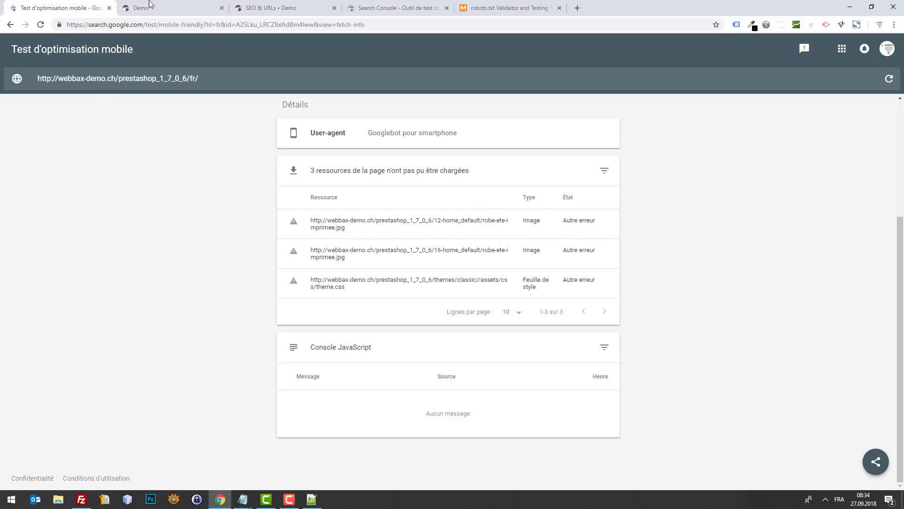
{"action": "left_click", "coordinate": [384, 5]}
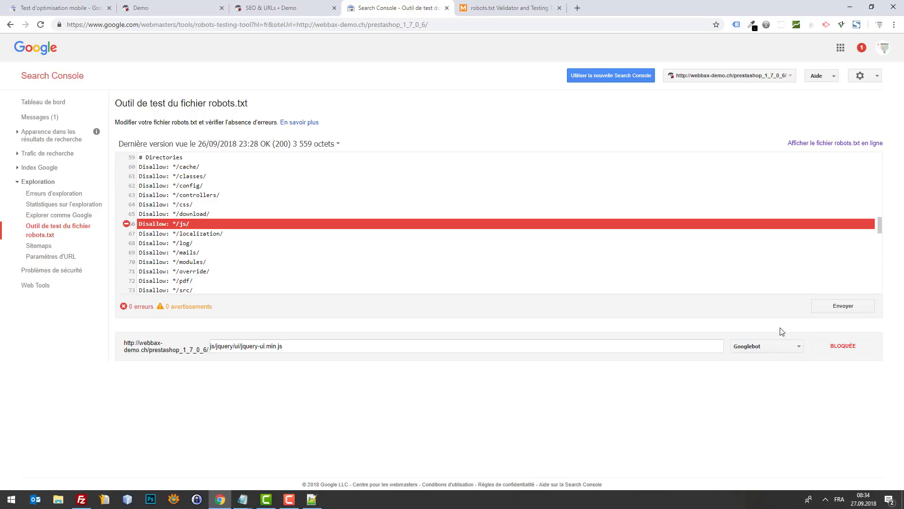
- Check the robots.txt submission options and retest js/jquery/ui/jquery-ui.min.js for Googlebot against the loaded file version
{"action": "left_click", "coordinate": [843, 306]}
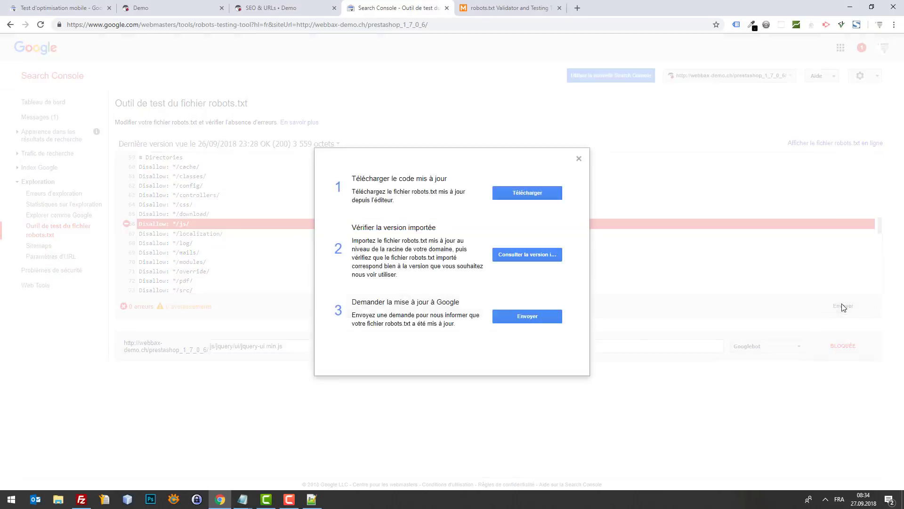
{"action": "left_click", "coordinate": [579, 158]}
{"action": "triple_click", "coordinate": [505, 346]}
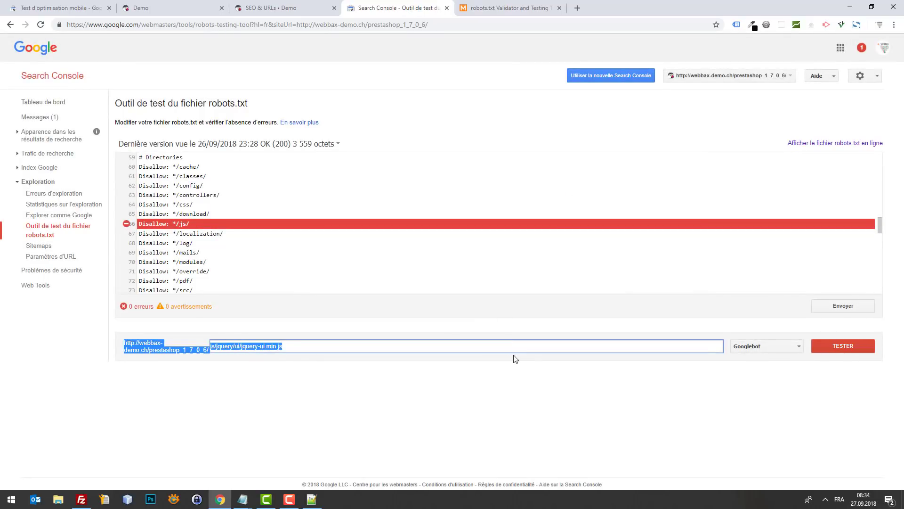
{"action": "left_click", "coordinate": [844, 349]}
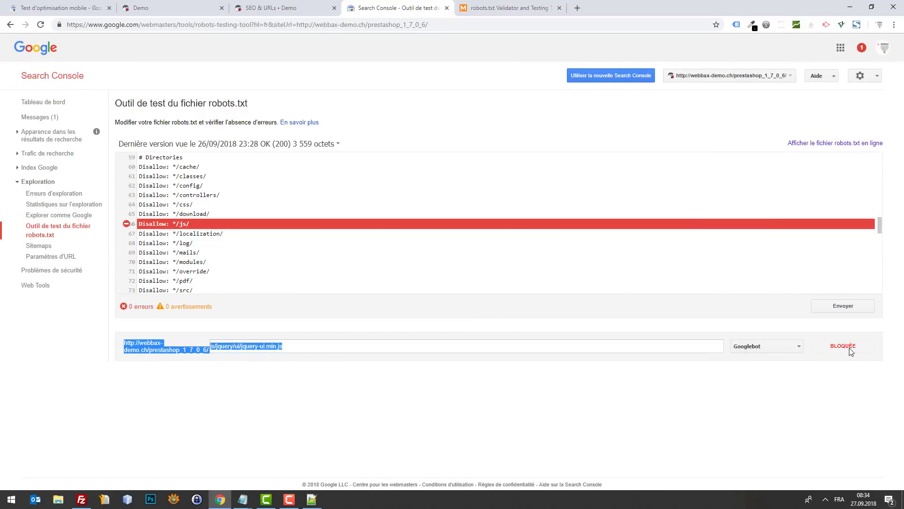
- Reload the robots.txt tester, test js/jquery/ui/jquery-ui.min.js for Googlebot again and examine the matching rule
{"action": "left_click", "coordinate": [586, 342]}
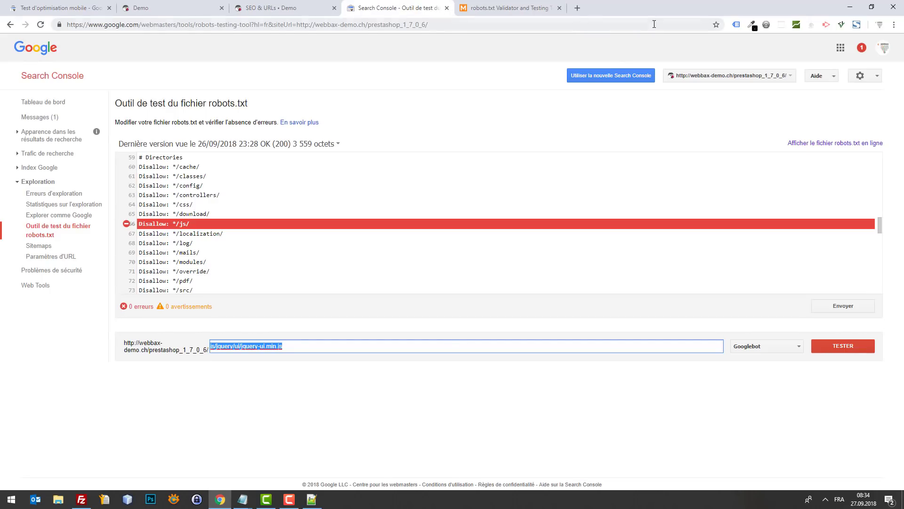
{"action": "left_click", "coordinate": [654, 24]}
{"action": "key", "text": "Return"}
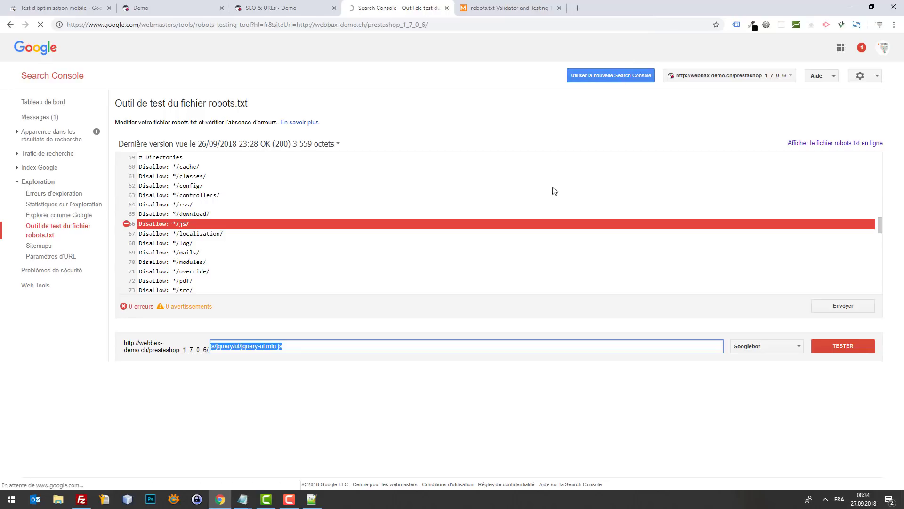
{"action": "left_click", "coordinate": [336, 346]}
{"action": "type", "text": "js/jquery/ui/jquery-ui.min.js"}
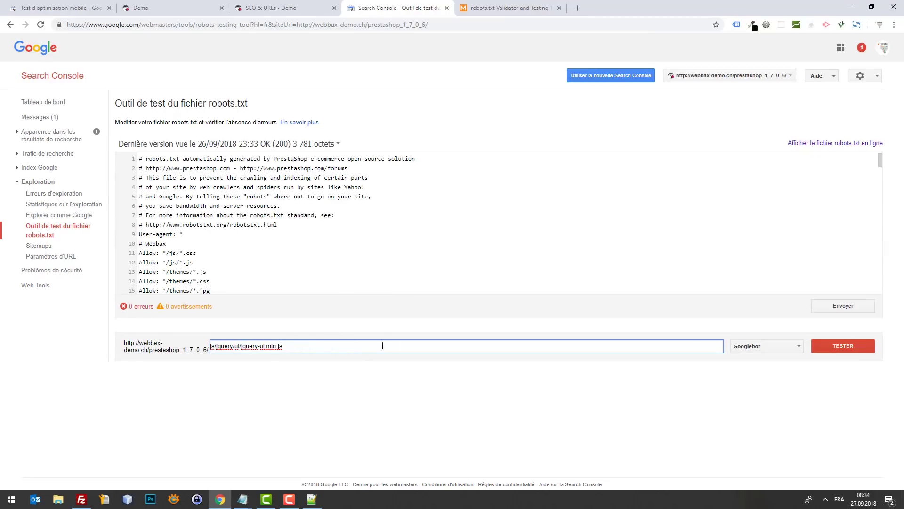
{"action": "left_click", "coordinate": [843, 346]}
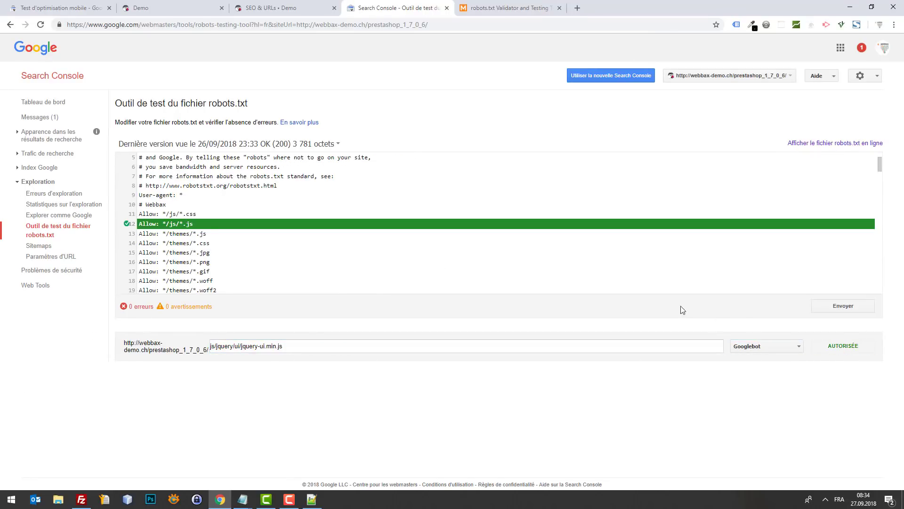
{"action": "left_click", "coordinate": [304, 347]}
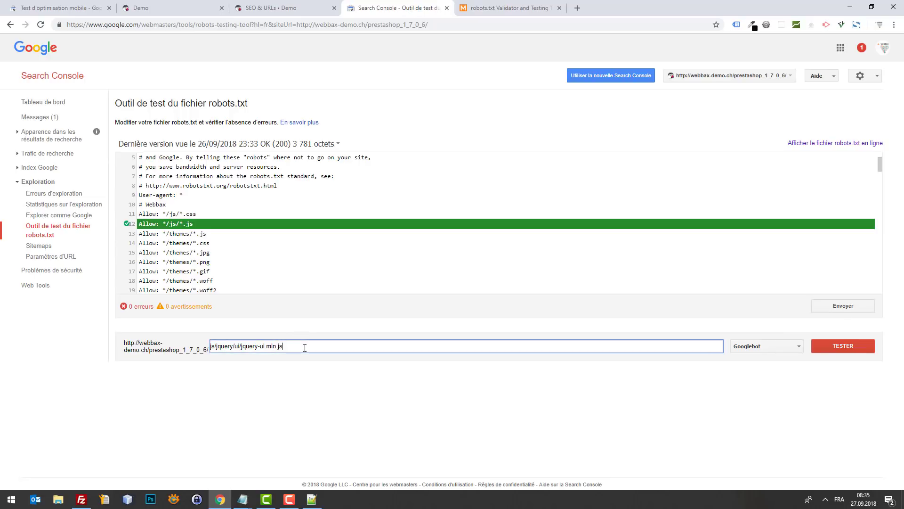
{"action": "left_click_drag", "start_coordinate": [206, 223], "coordinate": [141, 224]}
{"action": "left_click", "coordinate": [194, 229]}
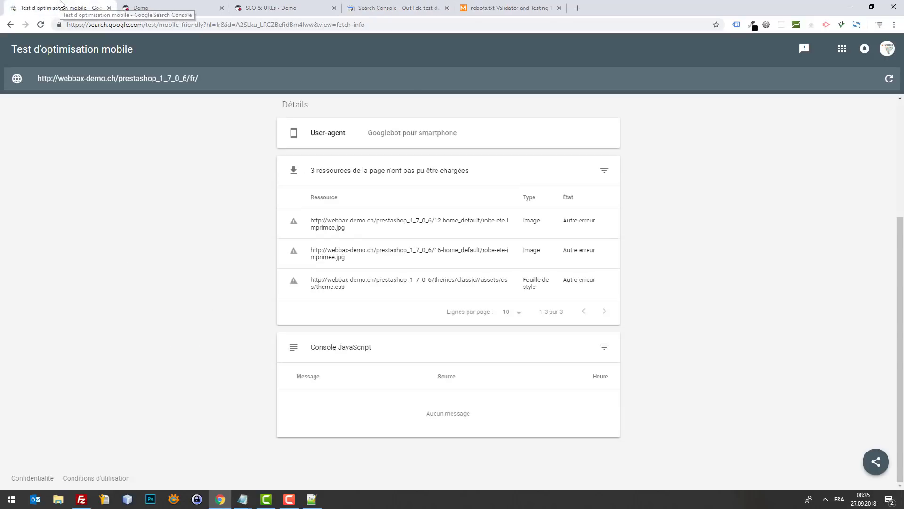
- Review the page loading details of the existing mobile-friendly test and return to its result overview
{"action": "left_click", "coordinate": [63, 7]}
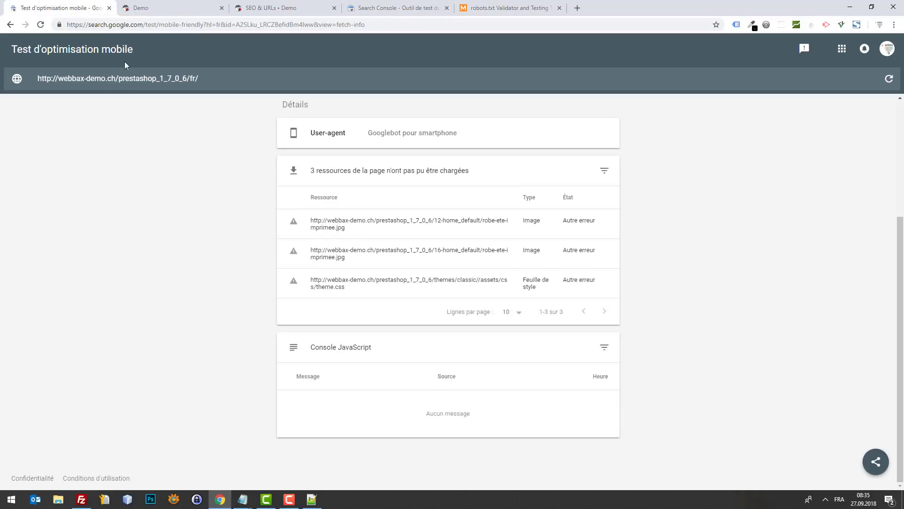
{"action": "scroll", "coordinate": [215, 160], "scroll_direction": "up", "scroll_amount": 4}
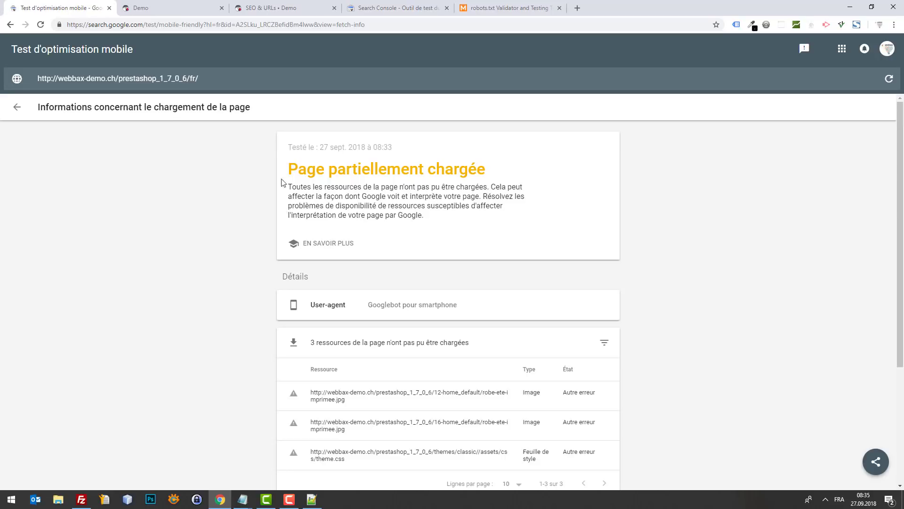
{"action": "left_click", "coordinate": [18, 107]}
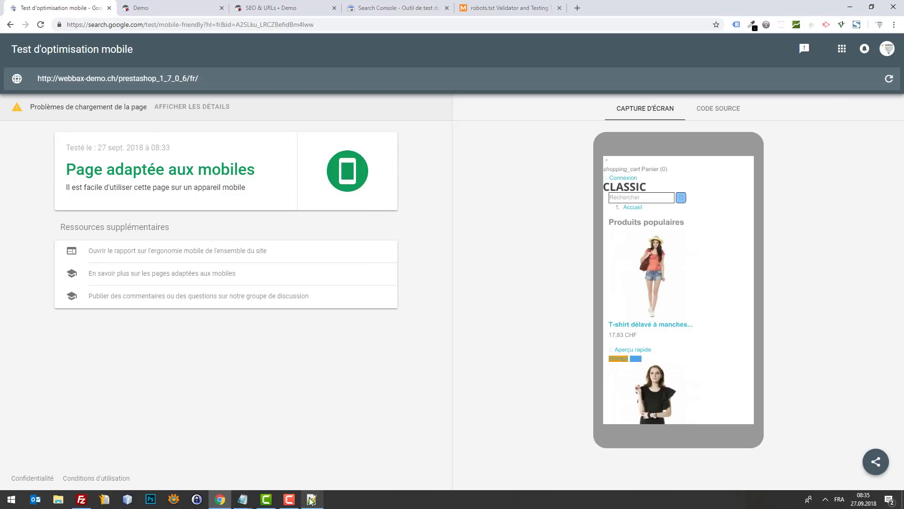
- Switch to Notepad++ and examine the Allow rules and the directory Disallow rules in robots.txt
{"action": "mouse_move", "coordinate": [312, 499]}
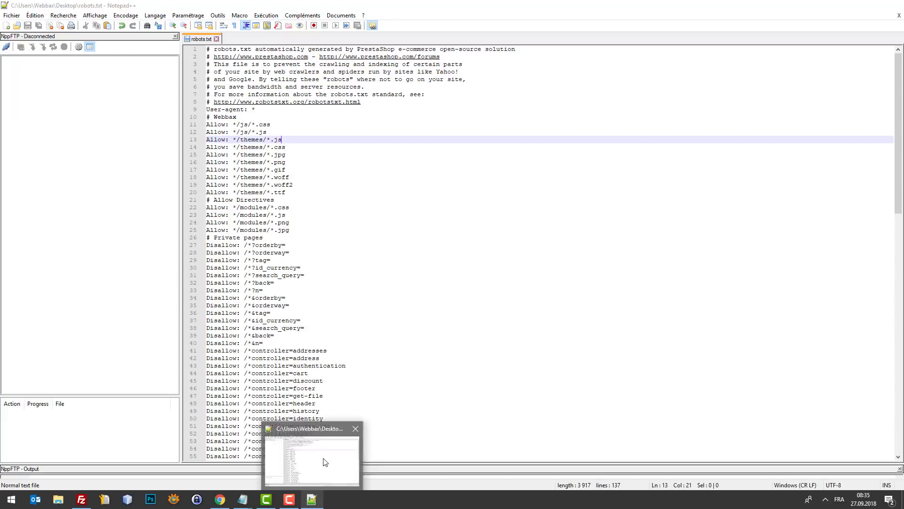
{"action": "left_click", "coordinate": [325, 462]}
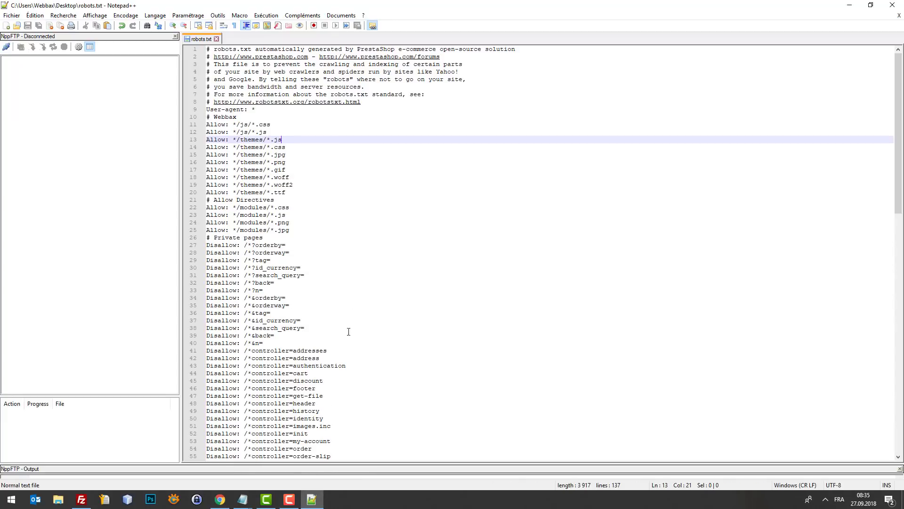
{"action": "scroll", "coordinate": [394, 210], "scroll_direction": "down", "scroll_amount": 17}
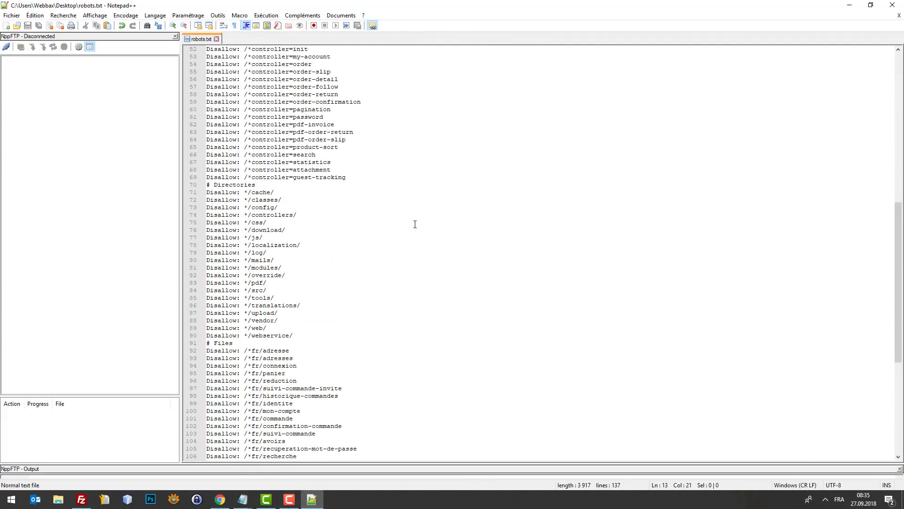
{"action": "scroll", "coordinate": [419, 220], "scroll_direction": "down", "scroll_amount": 9}
{"action": "scroll", "coordinate": [429, 219], "scroll_direction": "up", "scroll_amount": 17}
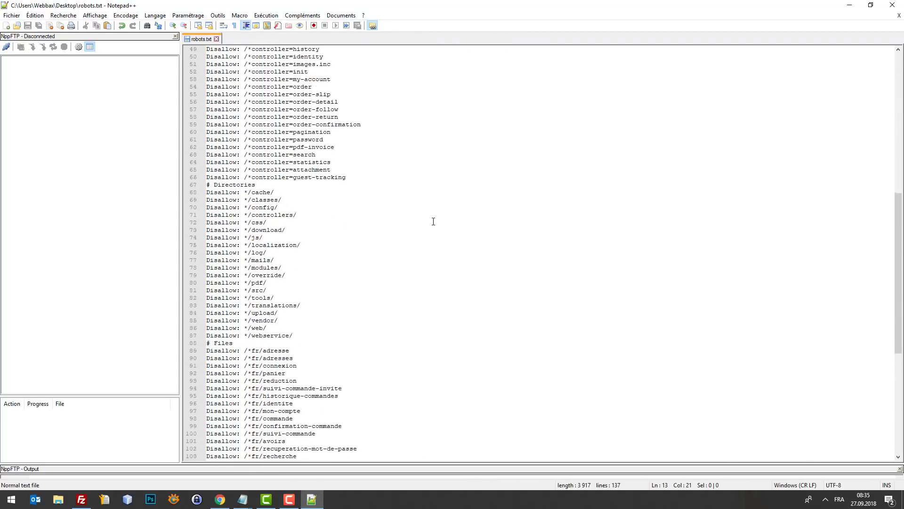
{"action": "scroll", "coordinate": [440, 219], "scroll_direction": "up", "scroll_amount": 7}
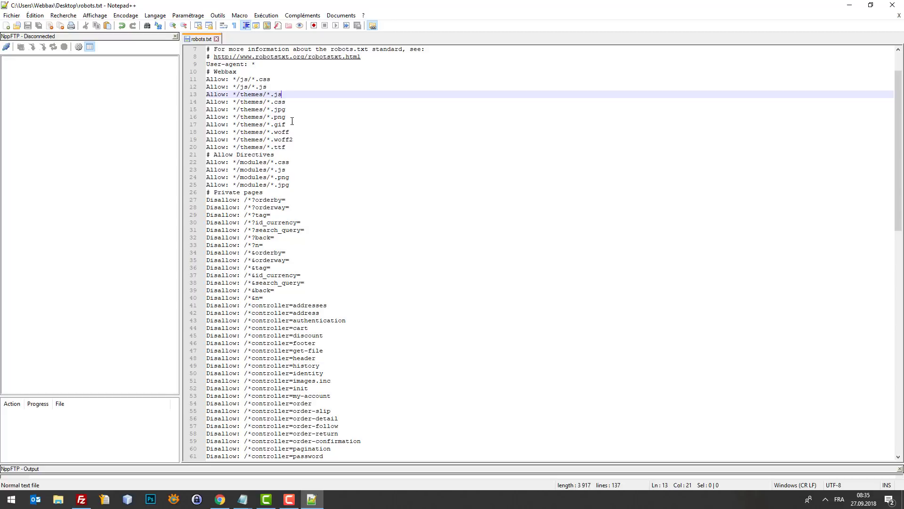
{"action": "scroll", "coordinate": [335, 195], "scroll_direction": "down", "scroll_amount": 9}
{"action": "scroll", "coordinate": [329, 226], "scroll_direction": "down", "scroll_amount": 5}
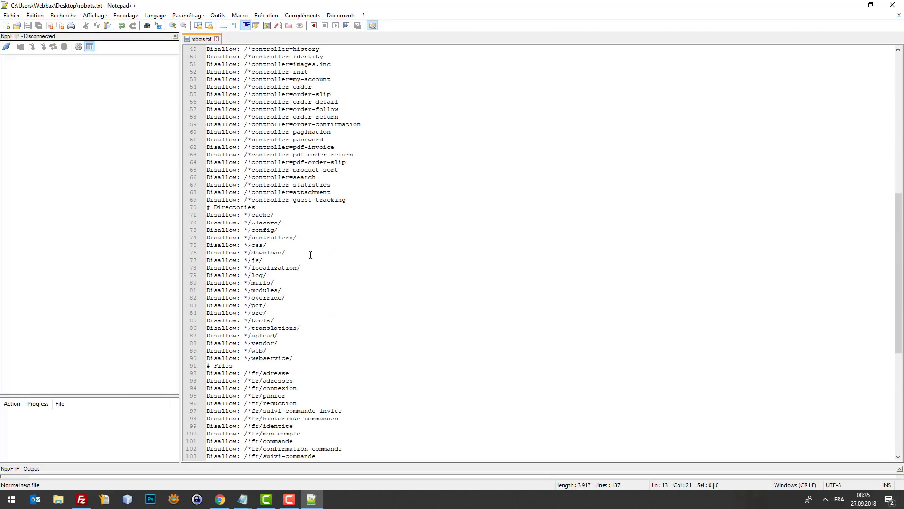
- Comment out the "Disallow: */js/" rule with # and add a "# Webbax" comment line above it
{"action": "left_click", "coordinate": [207, 260]}
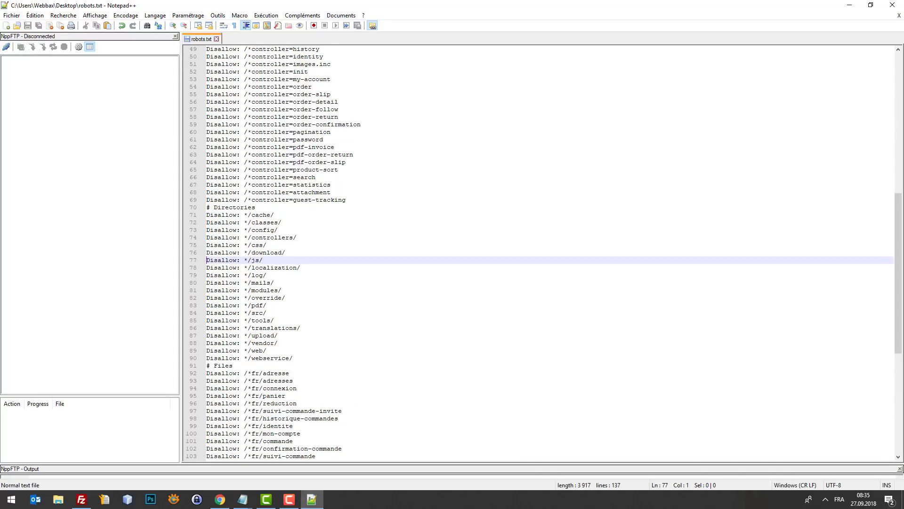
{"action": "key", "text": "alt+Tab"}
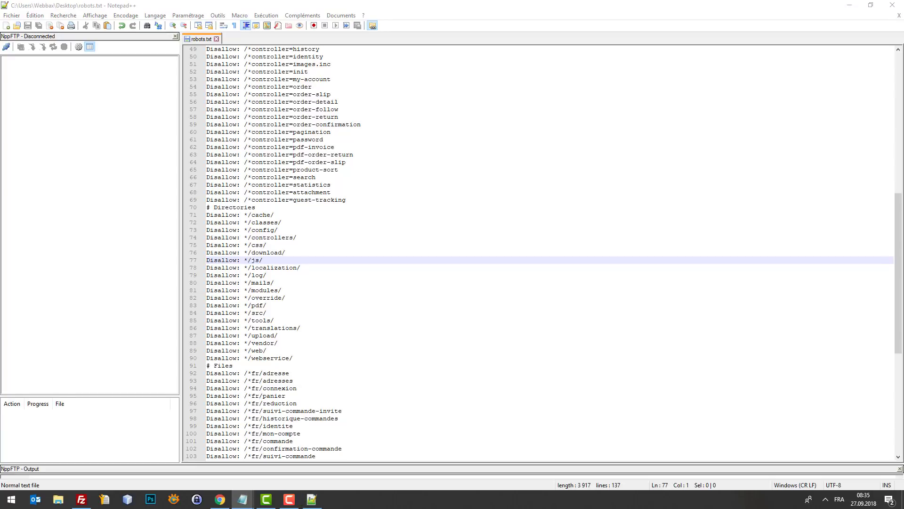
{"action": "left_click", "coordinate": [244, 260]}
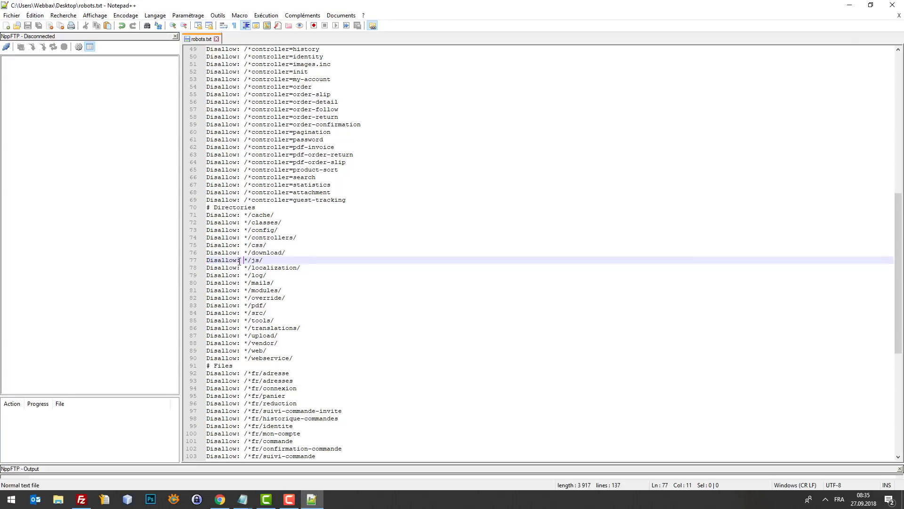
{"action": "left_click", "coordinate": [208, 258]}
{"action": "type", "text": "°"}
{"action": "type", "text": "#"}
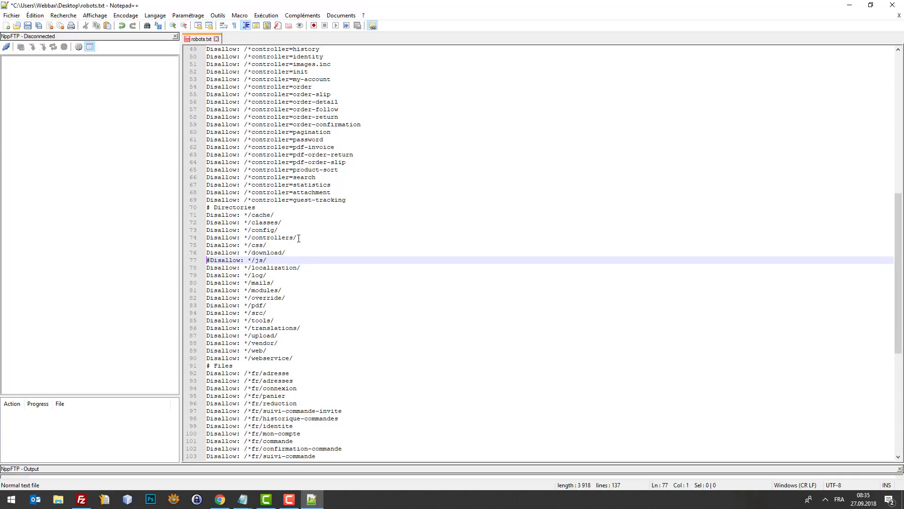
{"action": "key", "text": "Return"}
{"action": "key", "text": "Up"}
{"action": "type", "text": "# Webbax"}
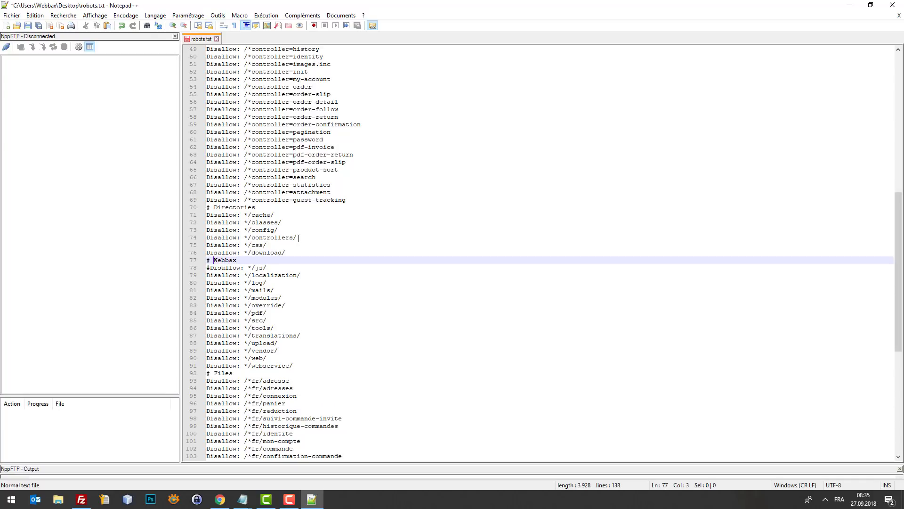
- Add a "# Webbax" line above the "Disallow: */css/" rule, comment that rule out with #, and save robots.txt
{"action": "key", "text": "Up"}
{"action": "key", "text": "Up"}
{"action": "key", "text": "Up"}
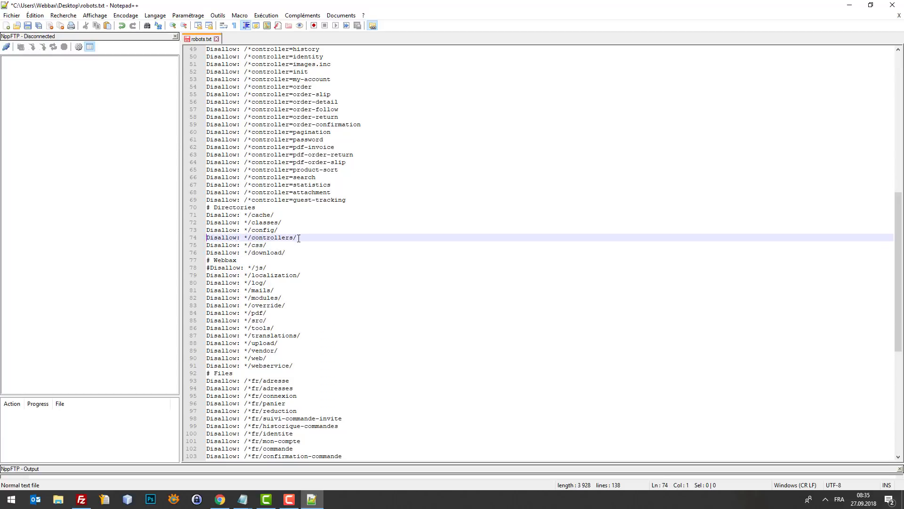
{"action": "key", "text": "Down"}
{"action": "key", "text": "Return"}
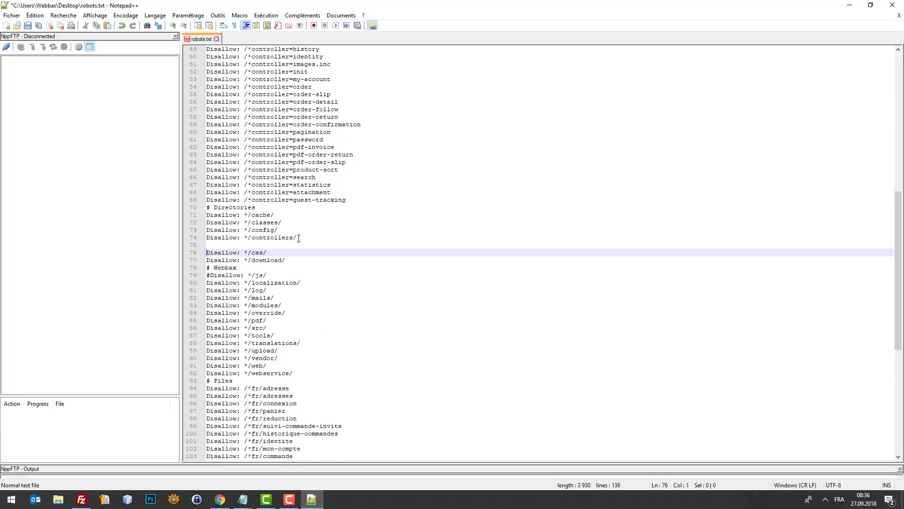
{"action": "key", "text": "Up"}
{"action": "type", "text": "# "}
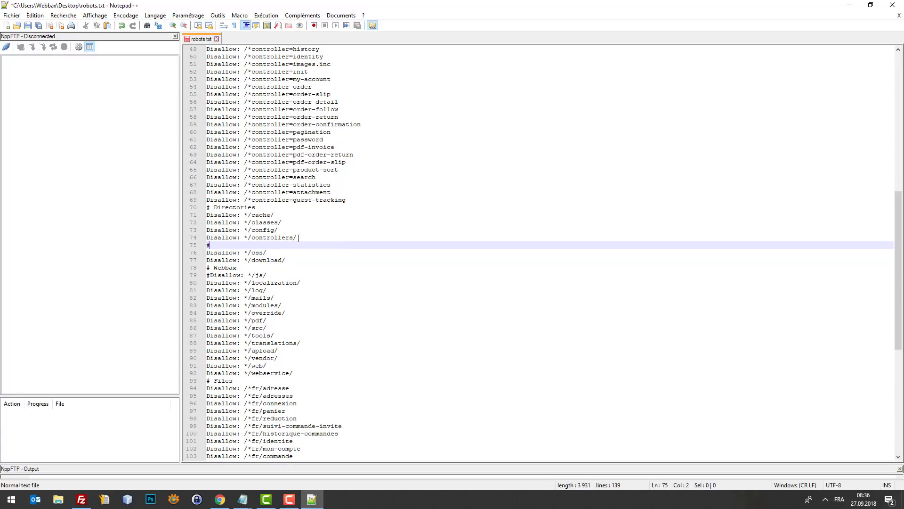
{"action": "type", "text": "Webbax"}
{"action": "key", "text": "Down"}
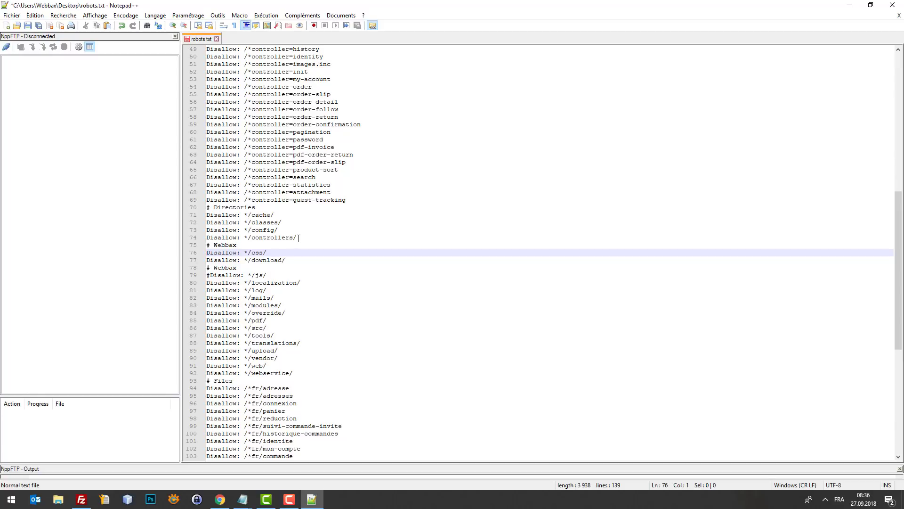
{"action": "type", "text": "#"}
{"action": "key", "text": "ctrl+s"}
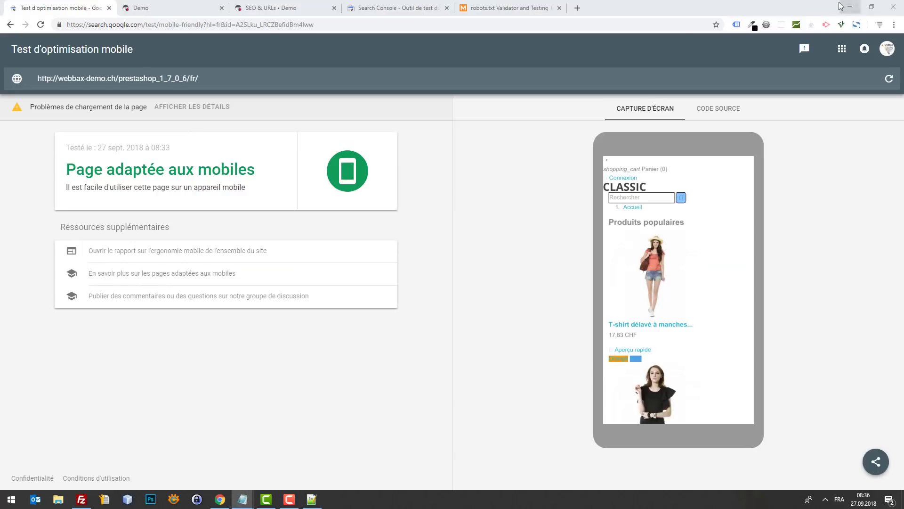
- Switch to FileZilla and upload the desktop's edited robots.txt to /httpdocs, overwriting the existing remote file
{"action": "left_click", "coordinate": [849, 5]}
{"action": "left_click", "coordinate": [841, 5]}
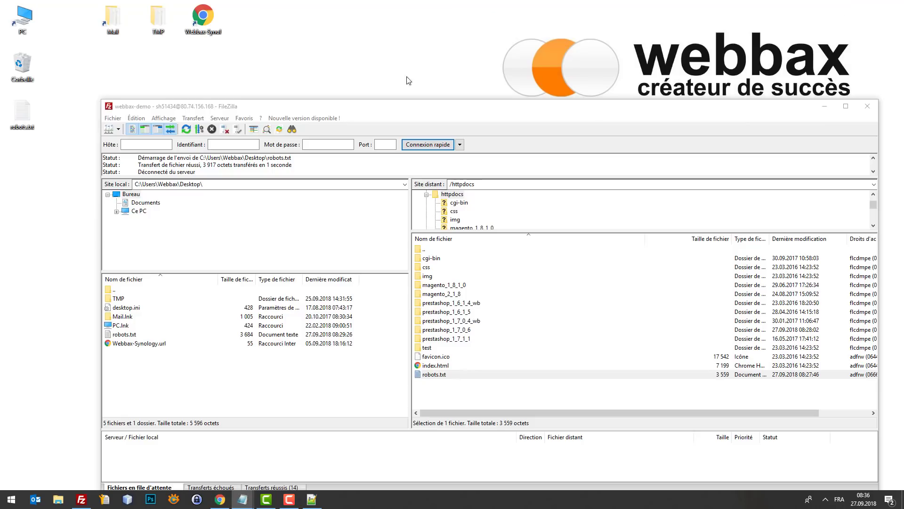
{"action": "left_click_drag", "start_coordinate": [19, 118], "coordinate": [522, 391]}
{"action": "left_click", "coordinate": [511, 368]}
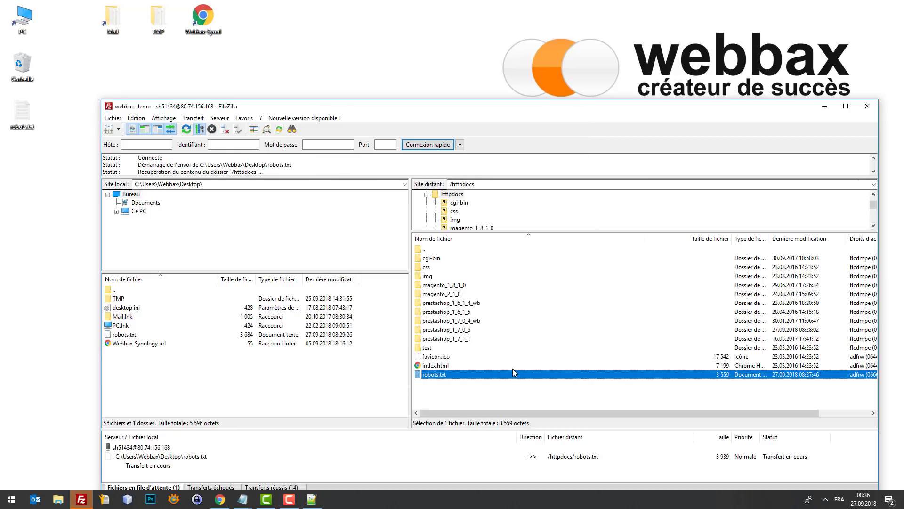
{"action": "left_click", "coordinate": [565, 368]}
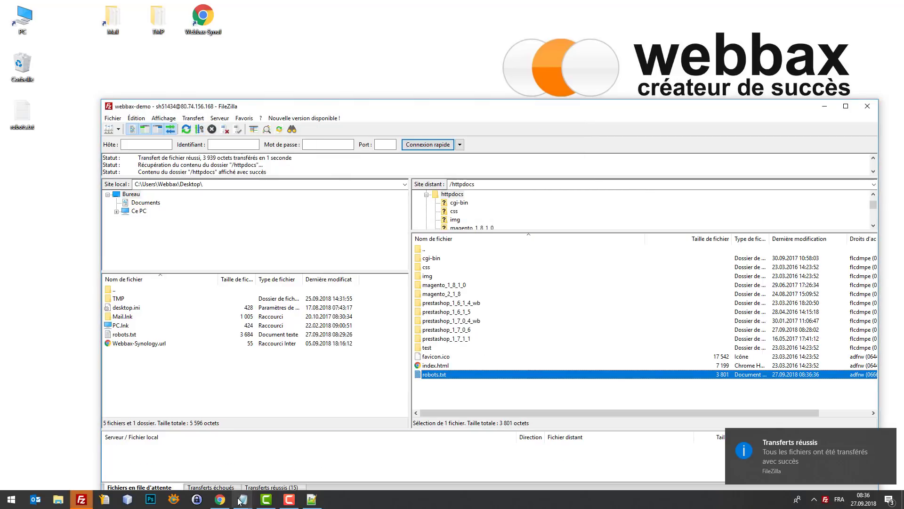
- Switch to Chrome, rerun the mobile-friendly test for /prestashop_1_7_0_6/fr/ and examine which resources its page loading details list
{"action": "mouse_move", "coordinate": [224, 500]}
{"action": "left_click", "coordinate": [223, 472]}
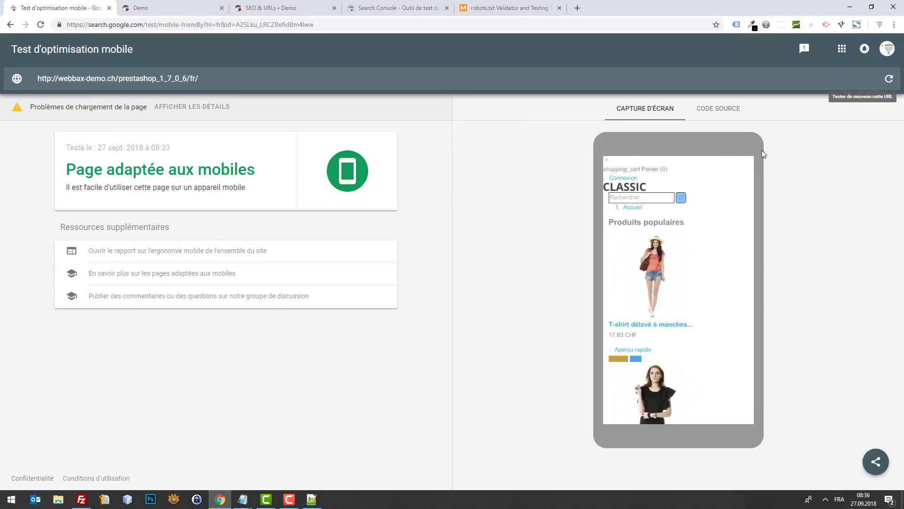
{"action": "left_click", "coordinate": [889, 80]}
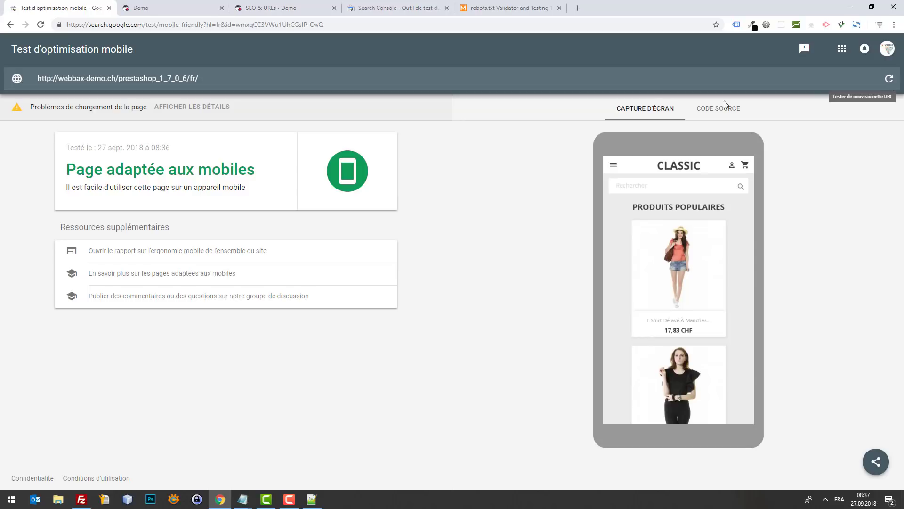
{"action": "left_click", "coordinate": [195, 107]}
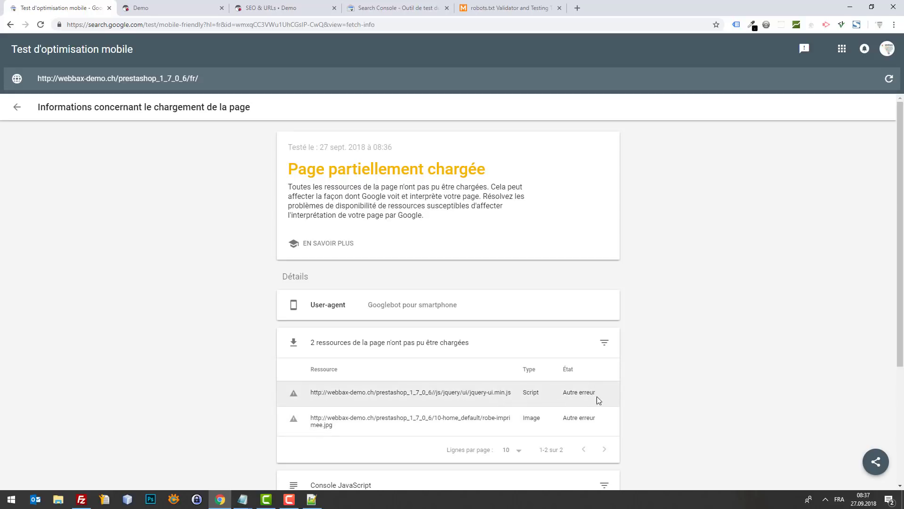
{"action": "left_click_drag", "start_coordinate": [596, 392], "coordinate": [626, 417]}
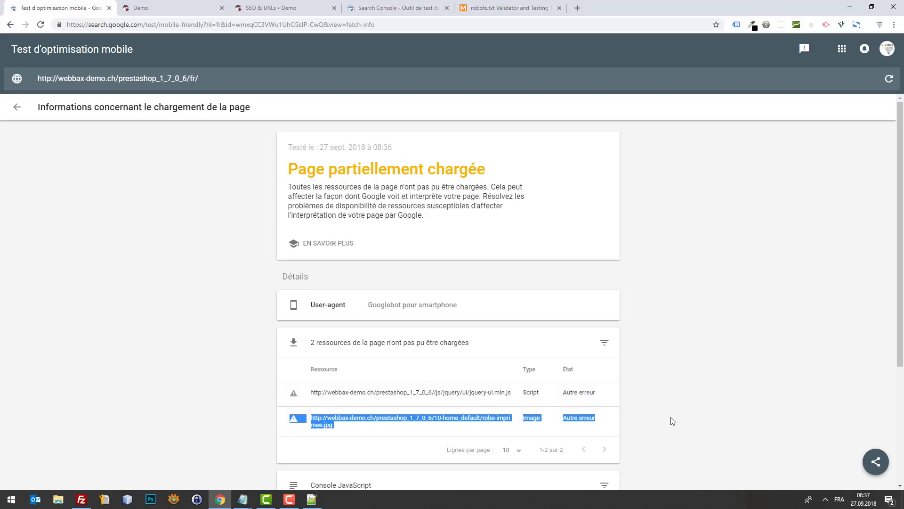
- Leave the page loading details, open the Performances settings in the PrestaShop back office and enable the Smarty cache
{"action": "left_click", "coordinate": [595, 392]}
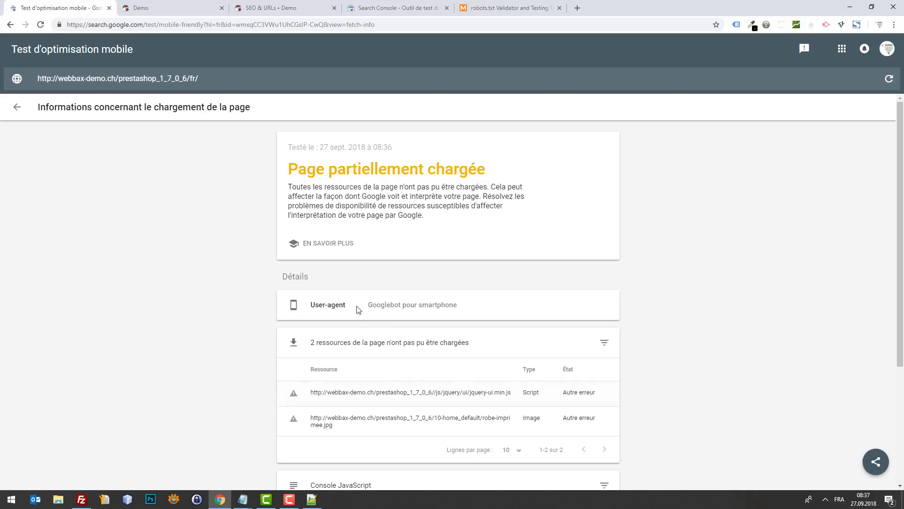
{"action": "left_click", "coordinate": [17, 106]}
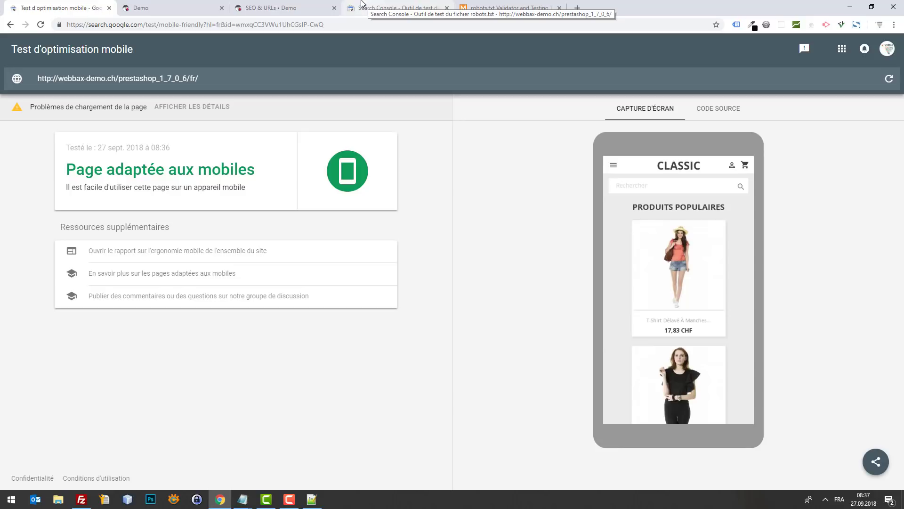
{"action": "left_click", "coordinate": [282, 8]}
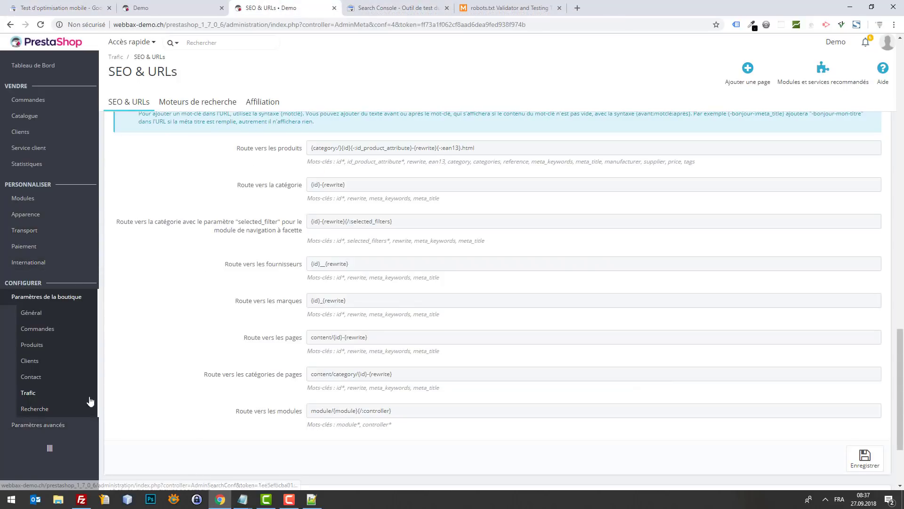
{"action": "left_click", "coordinate": [139, 361]}
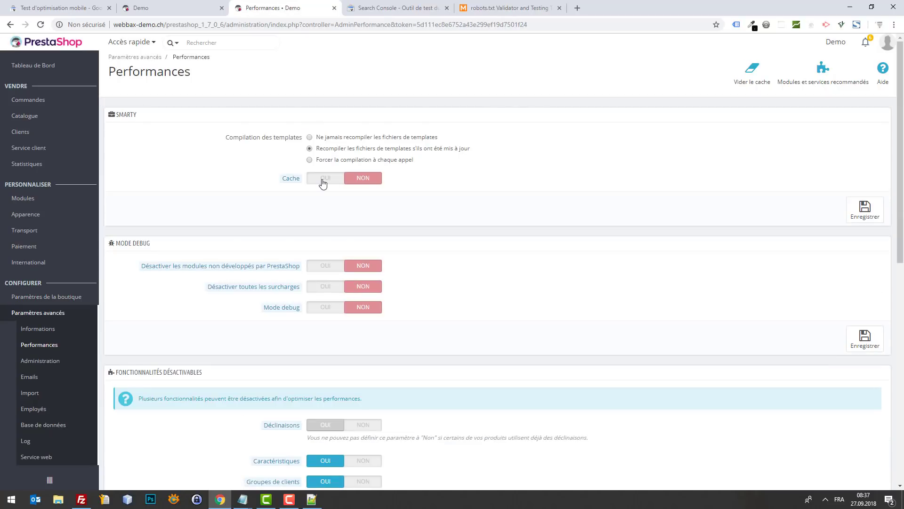
{"action": "left_click", "coordinate": [323, 183]}
{"action": "scroll", "coordinate": [382, 283], "scroll_direction": "down", "scroll_amount": 10}
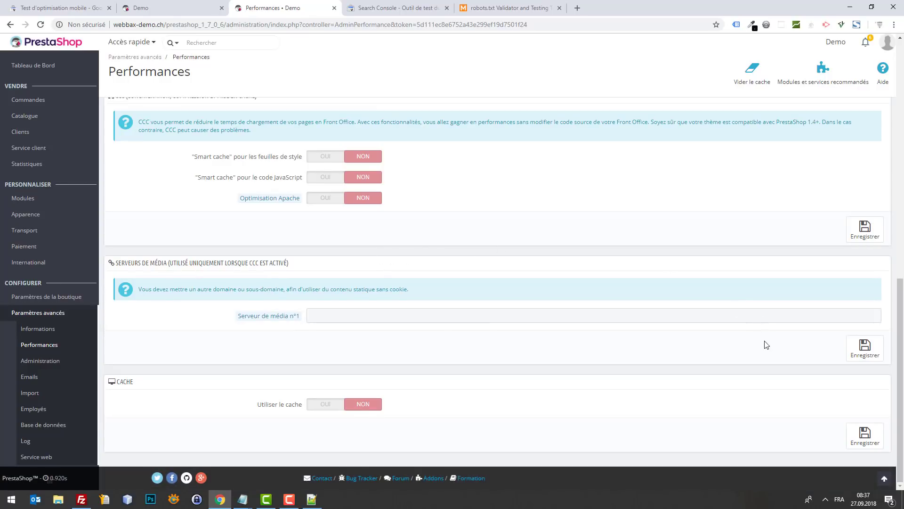
- Enable "Smart cache" for both style sheets and JavaScript code in the CCC section, save, and review the performance settings
{"action": "scroll", "coordinate": [690, 338], "scroll_direction": "up", "scroll_amount": 5}
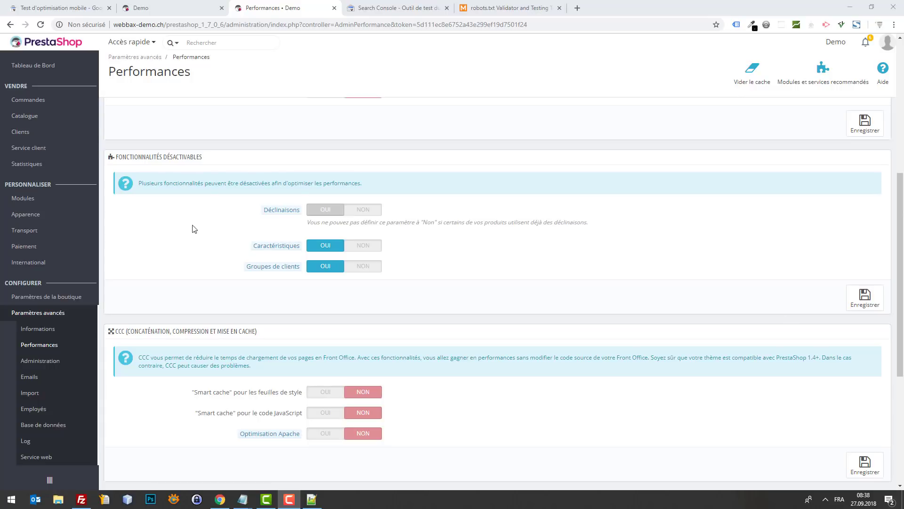
{"action": "scroll", "coordinate": [409, 232], "scroll_direction": "up", "scroll_amount": 6}
{"action": "scroll", "coordinate": [516, 235], "scroll_direction": "down", "scroll_amount": 8}
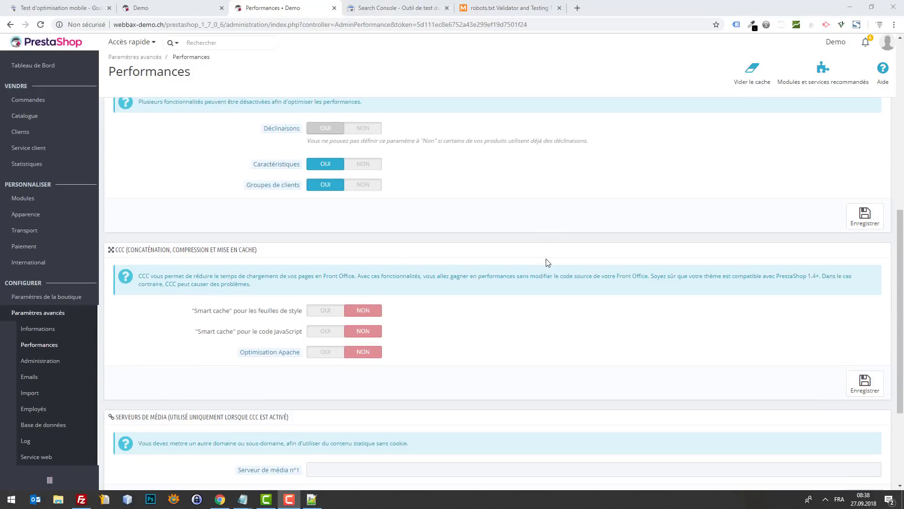
{"action": "left_click", "coordinate": [322, 304]}
{"action": "left_click", "coordinate": [324, 312]}
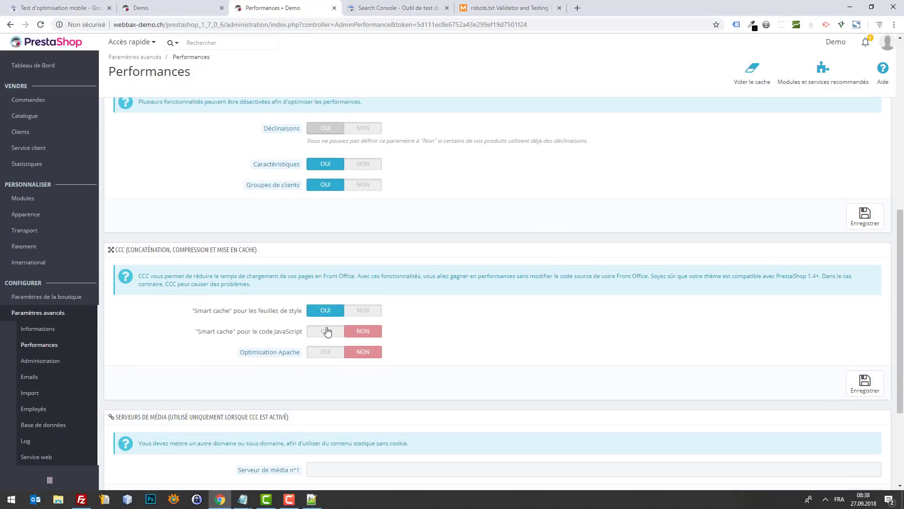
{"action": "left_click", "coordinate": [325, 331]}
{"action": "scroll", "coordinate": [360, 339], "scroll_direction": "down", "scroll_amount": 3}
{"action": "left_click", "coordinate": [864, 230]}
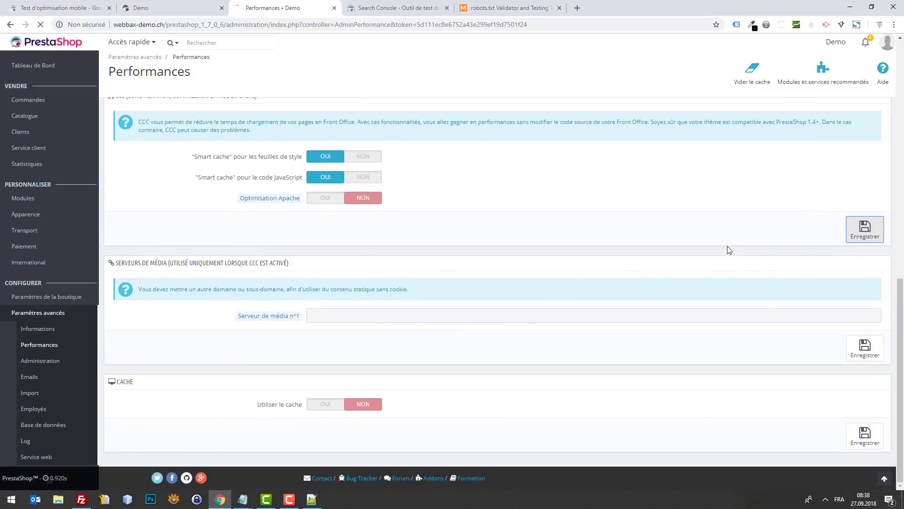
{"action": "scroll", "coordinate": [716, 250], "scroll_direction": "up", "scroll_amount": 7}
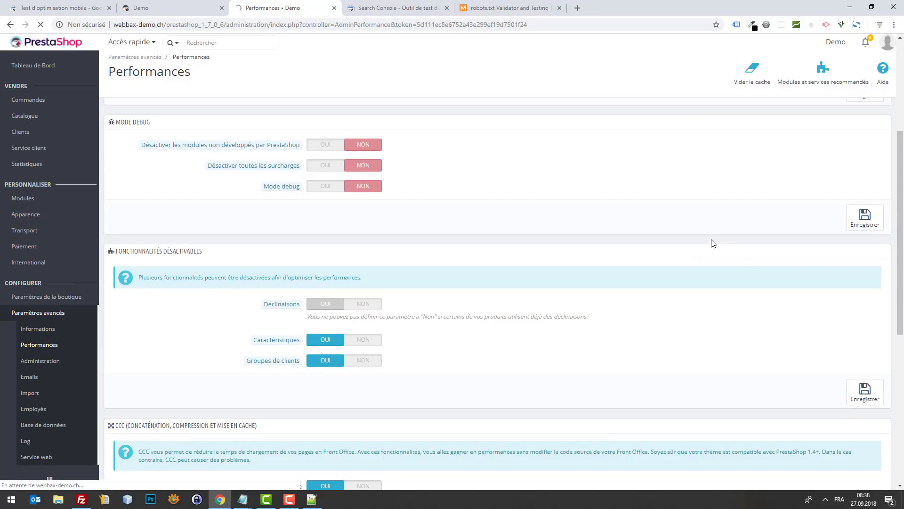
{"action": "scroll", "coordinate": [711, 249], "scroll_direction": "down", "scroll_amount": 12}
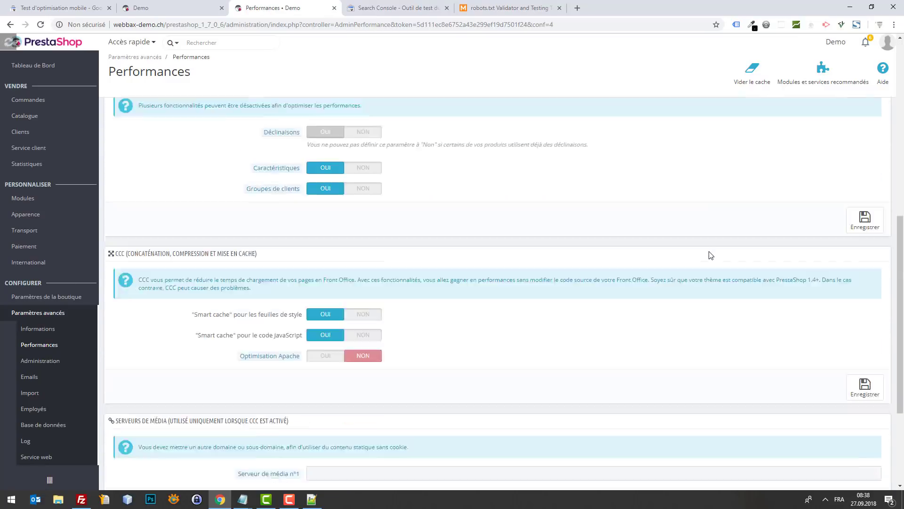
{"action": "scroll", "coordinate": [522, 243], "scroll_direction": "up", "scroll_amount": 2}
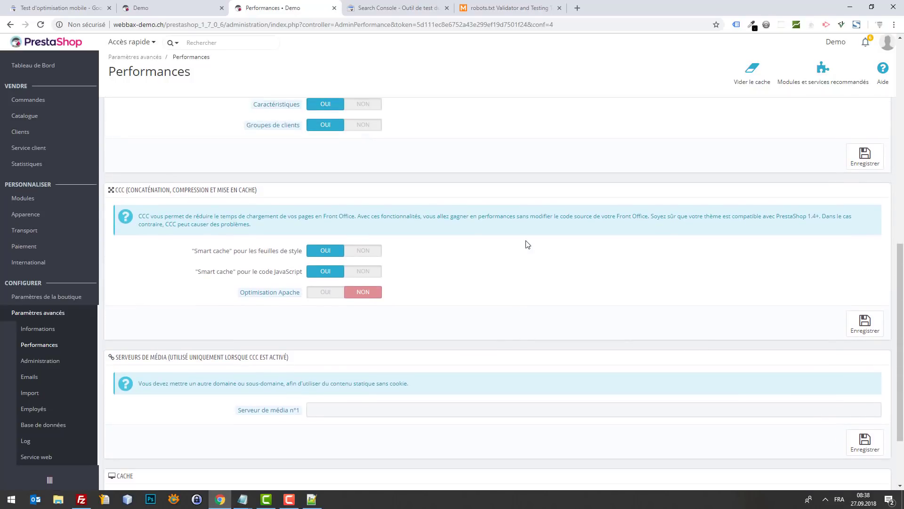
{"action": "scroll", "coordinate": [474, 240], "scroll_direction": "up", "scroll_amount": 1}
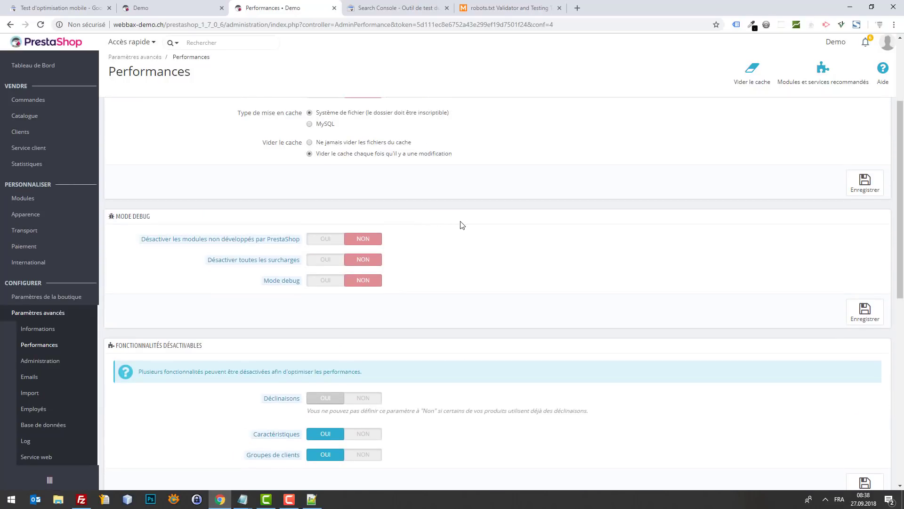
{"action": "scroll", "coordinate": [473, 223], "scroll_direction": "up", "scroll_amount": 3}
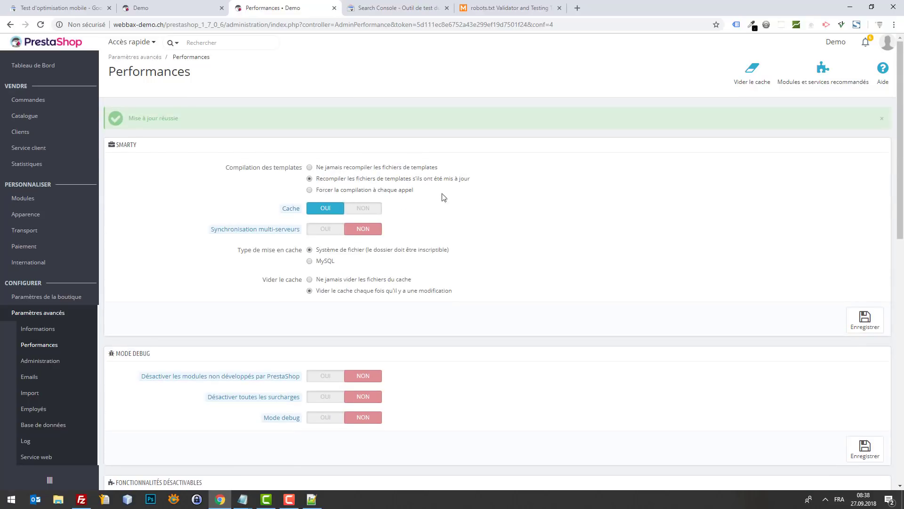
- Reload the shop's /prestashop_1_7_0_6/fr/ page and open its source code to examine how the stylesheets are included
{"action": "left_click", "coordinate": [151, 5]}
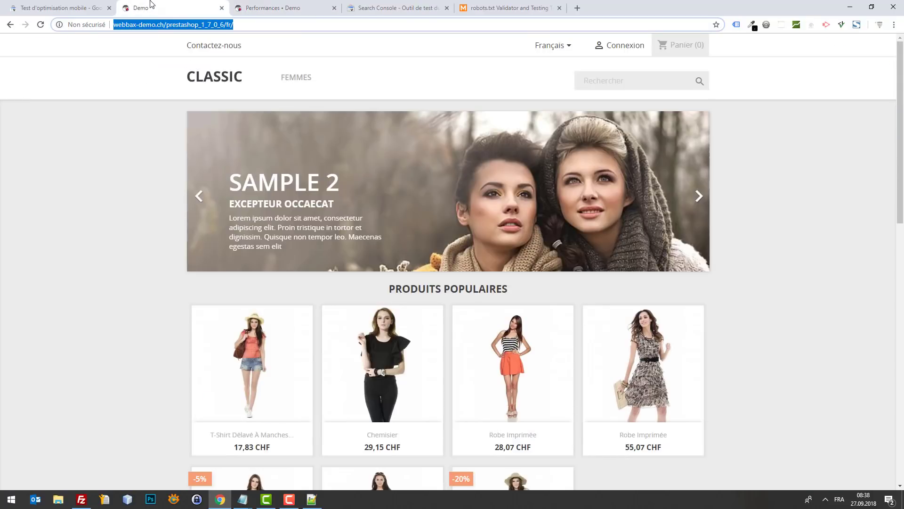
{"action": "left_click", "coordinate": [170, 25]}
{"action": "key", "text": "Return"}
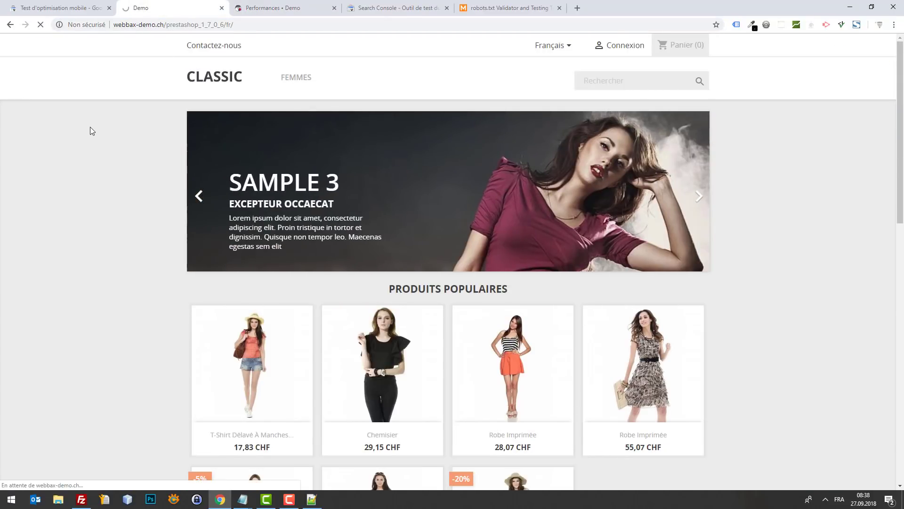
{"action": "right_click", "coordinate": [94, 128]}
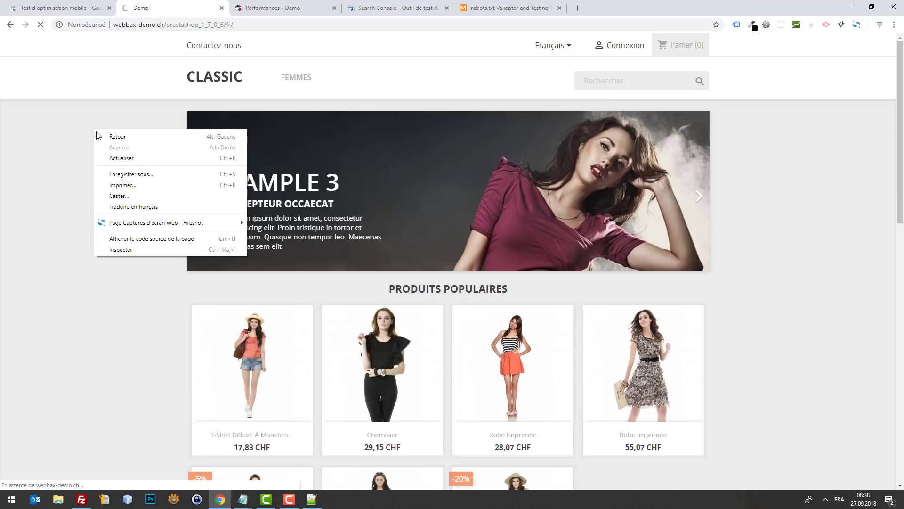
{"action": "right_click", "coordinate": [58, 153]}
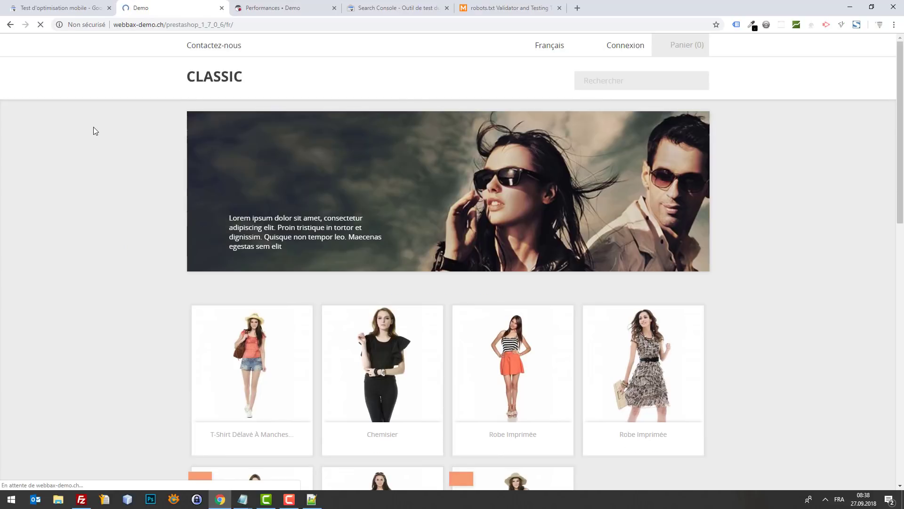
{"action": "right_click", "coordinate": [93, 127]}
{"action": "left_click", "coordinate": [166, 236]}
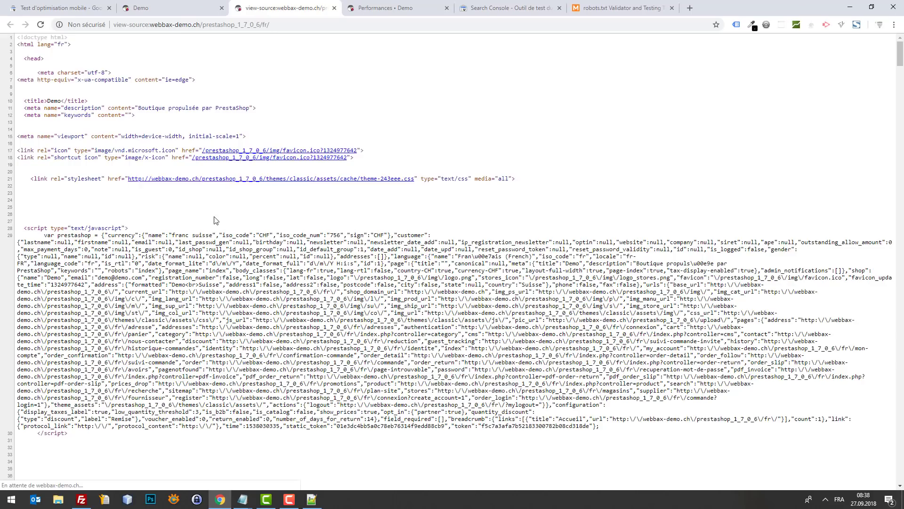
{"action": "scroll", "coordinate": [358, 203], "scroll_direction": "down", "scroll_amount": 5}
{"action": "scroll", "coordinate": [368, 198], "scroll_direction": "up", "scroll_amount": 5}
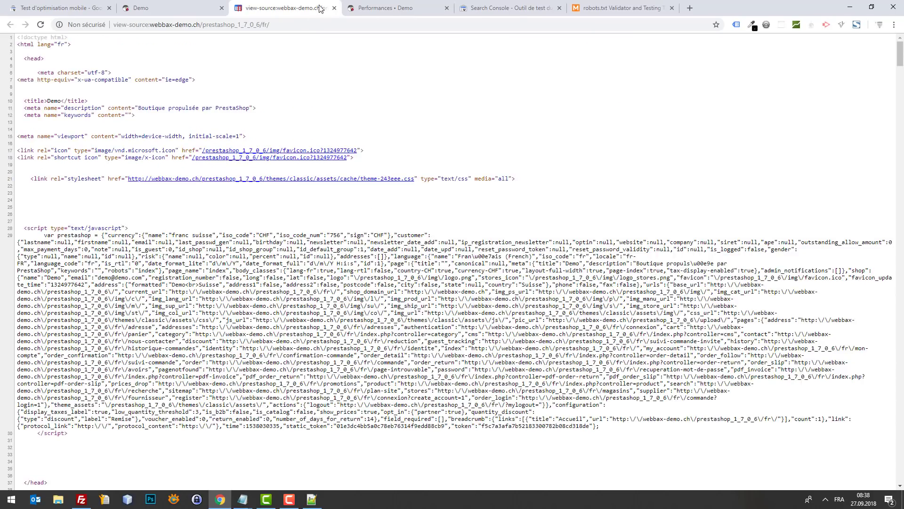
- Recheck the CCC settings, search the shop page's source for ".js" to examine its script files, and close the source view
{"action": "left_click", "coordinate": [372, 8]}
{"action": "scroll", "coordinate": [460, 201], "scroll_direction": "down", "scroll_amount": 1}
{"action": "scroll", "coordinate": [460, 201], "scroll_direction": "down", "scroll_amount": 8}
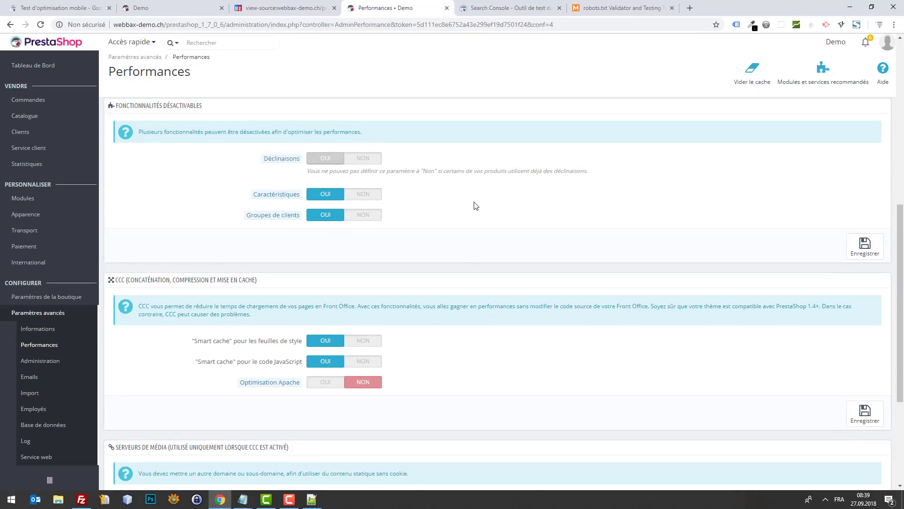
{"action": "scroll", "coordinate": [476, 205], "scroll_direction": "down", "scroll_amount": 4}
{"action": "scroll", "coordinate": [426, 202], "scroll_direction": "up", "scroll_amount": 5}
{"action": "left_click", "coordinate": [155, 8]}
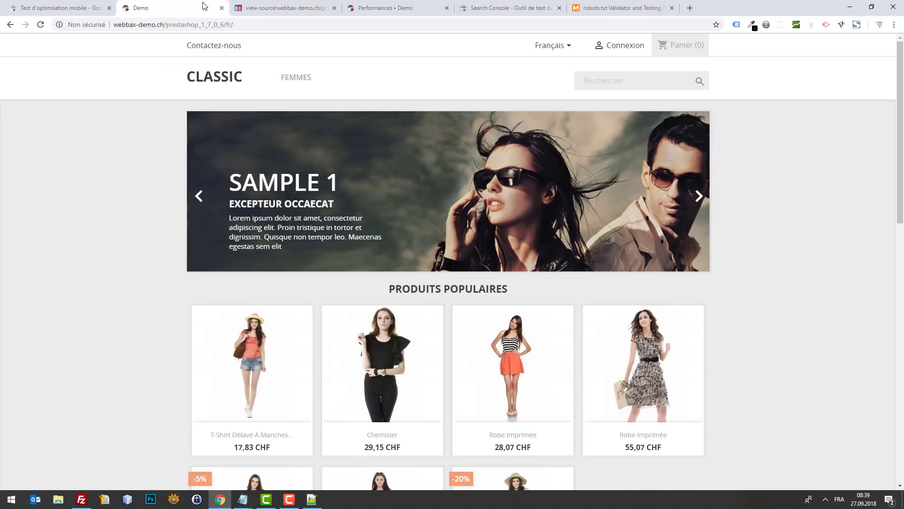
{"action": "left_click", "coordinate": [266, 8]}
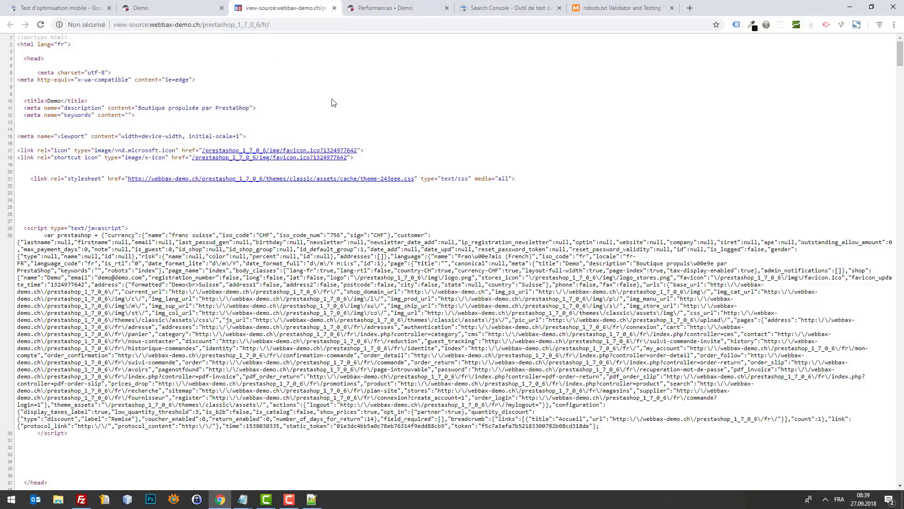
{"action": "key", "text": "ctrl+f"}
{"action": "type", "text": ".js"}
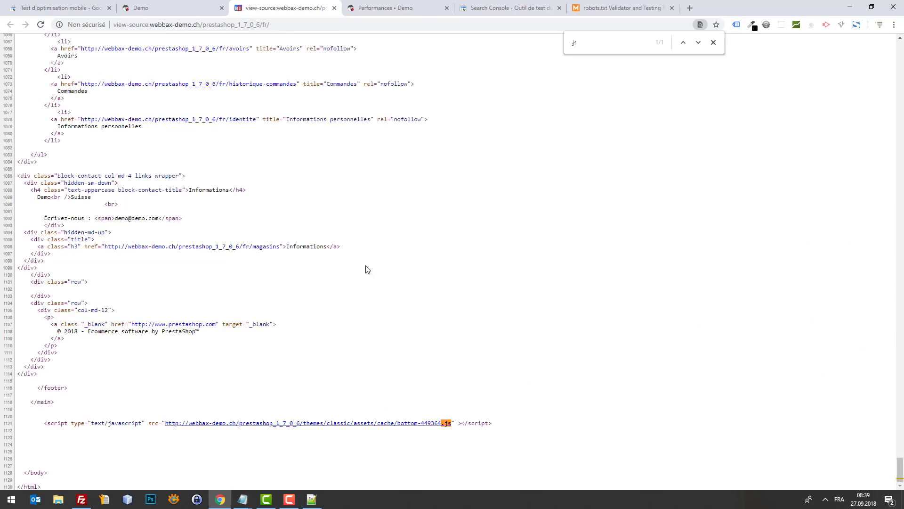
{"action": "key", "text": "ctrl+w"}
- Rerun the mobile-friendly test for /prestashop_1_7_0_6/fr/ and examine its page loading details
{"action": "left_click", "coordinate": [165, 6]}
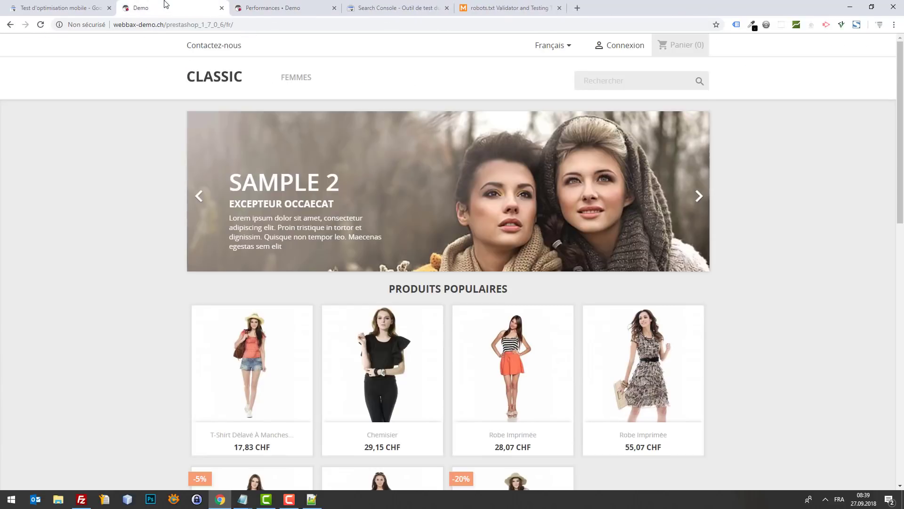
{"action": "left_click", "coordinate": [52, 8]}
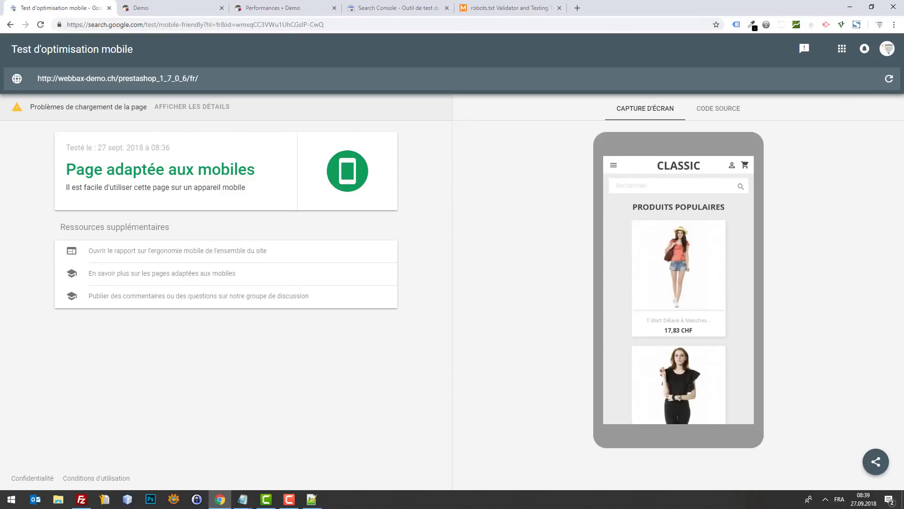
{"action": "left_click", "coordinate": [889, 80]}
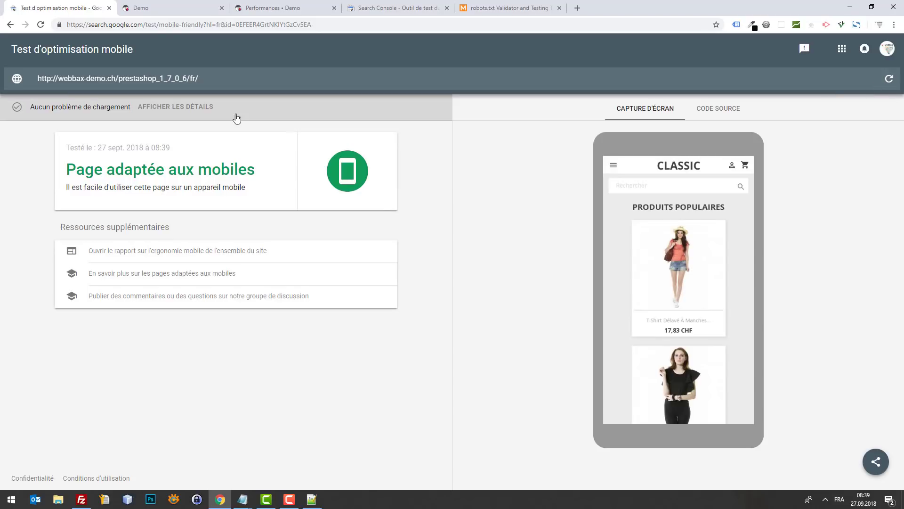
{"action": "left_click", "coordinate": [177, 108]}
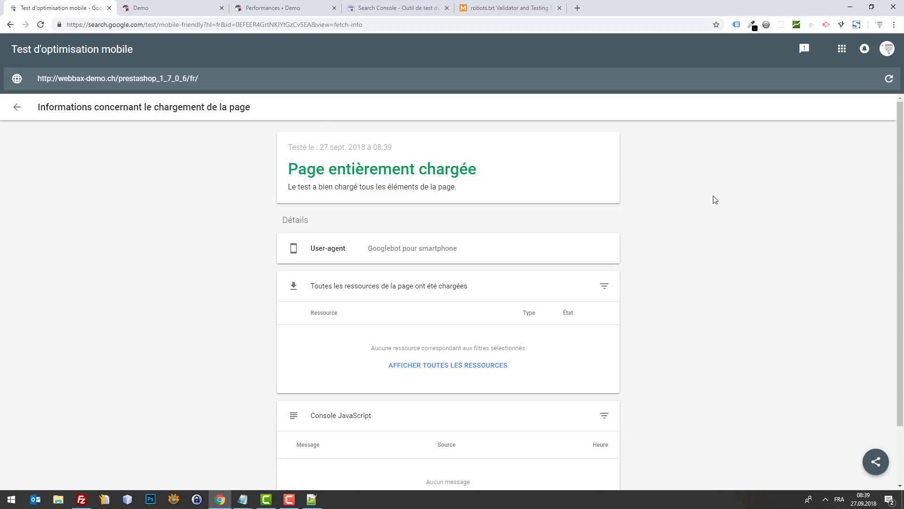
{"action": "scroll", "coordinate": [710, 202], "scroll_direction": "down", "scroll_amount": 1}
{"action": "scroll", "coordinate": [637, 201], "scroll_direction": "up", "scroll_amount": 1}
{"action": "scroll", "coordinate": [557, 232], "scroll_direction": "down", "scroll_amount": 2}
{"action": "scroll", "coordinate": [418, 208], "scroll_direction": "up", "scroll_amount": 2}
- Copy the entire robots.txt content from Notepad++ into the content area of Merkle's robots.txt Validator and Testing Tool in Chrome
{"action": "left_click", "coordinate": [508, 7]}
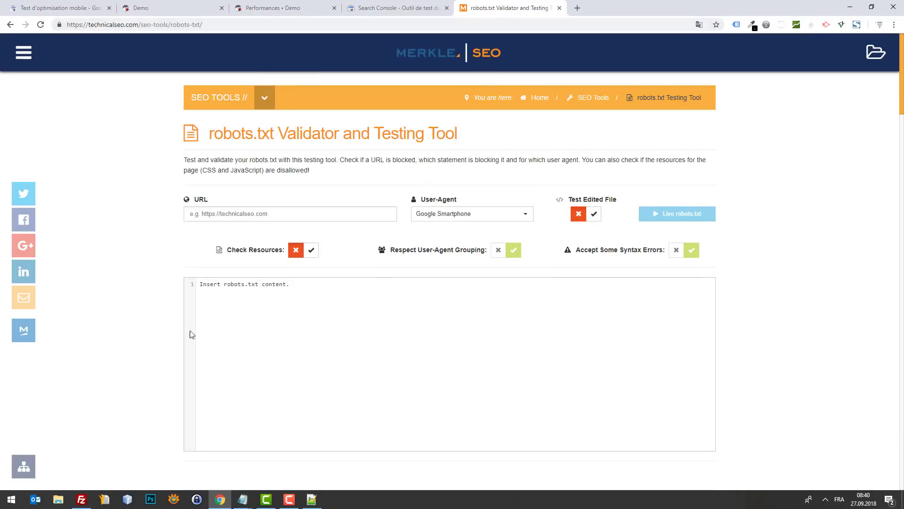
{"action": "left_click", "coordinate": [311, 499]}
{"action": "key", "text": "ctrl+a"}
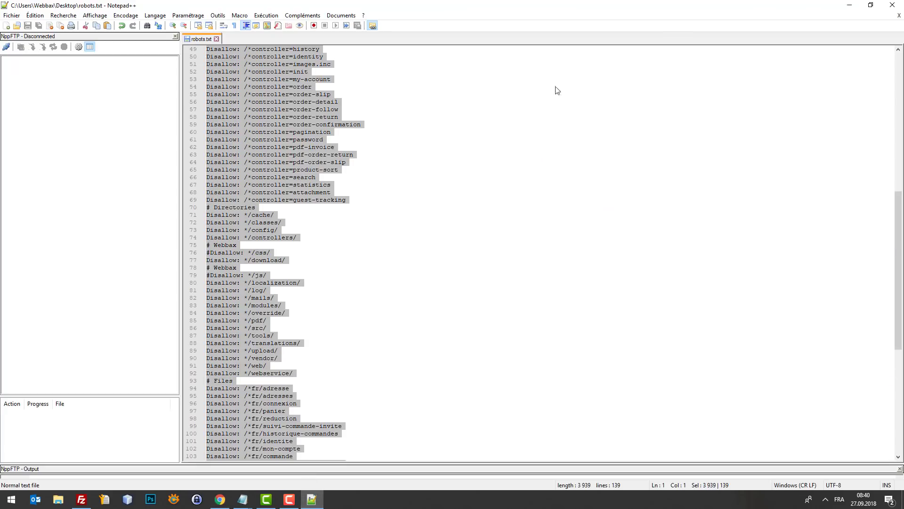
{"action": "key", "text": "alt+Tab"}
{"action": "key", "text": "ctrl+v"}
{"action": "key", "text": "ctrl+a"}
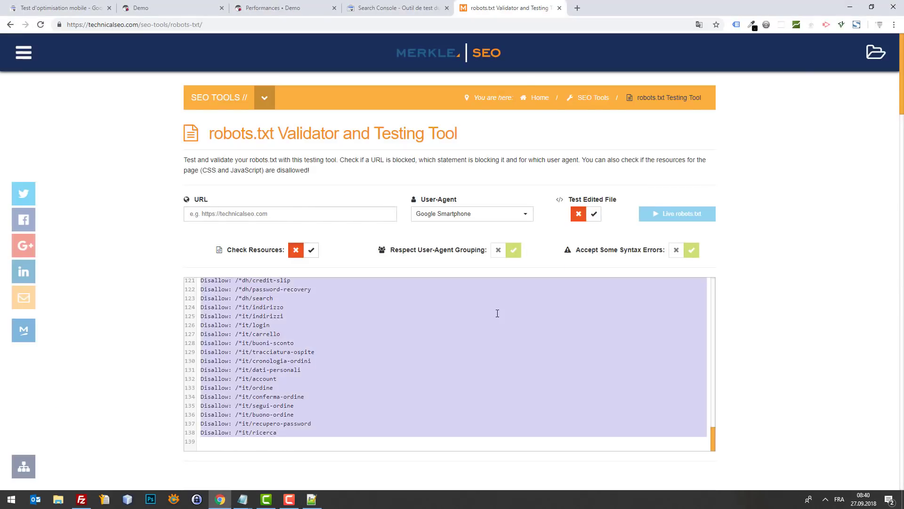
{"action": "key", "text": "ctrl+v"}
{"action": "scroll", "coordinate": [452, 330], "scroll_direction": "up", "scroll_amount": 6}
{"action": "scroll", "coordinate": [462, 333], "scroll_direction": "up", "scroll_amount": 15}
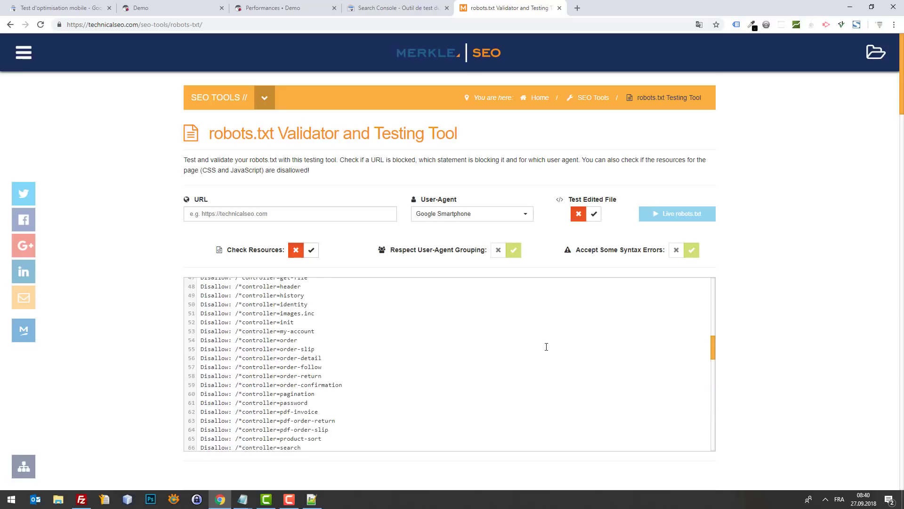
- Copy the shop's address into the validator's URL field, append "gif", and test it with the live robots.txt
{"action": "left_click", "coordinate": [168, 9]}
{"action": "left_click", "coordinate": [190, 25]}
{"action": "key", "text": "ctrl+c"}
{"action": "left_click", "coordinate": [509, 8]}
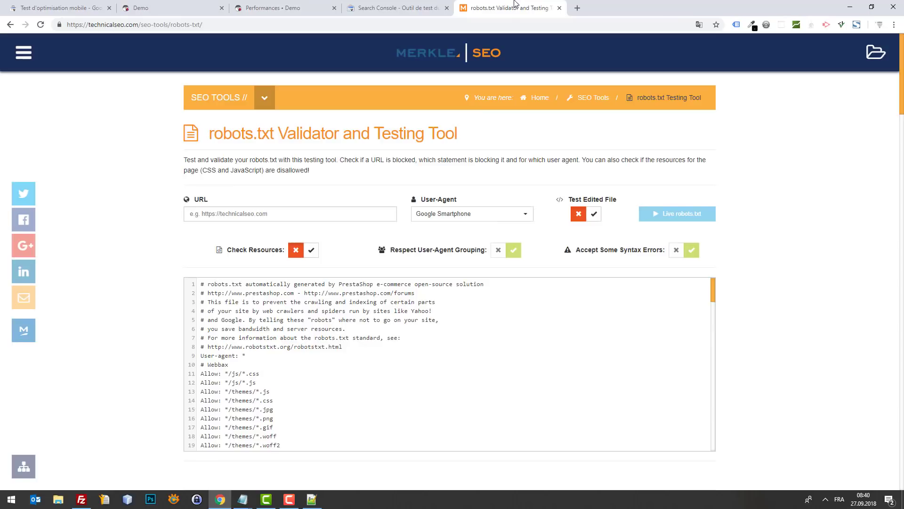
{"action": "left_click", "coordinate": [303, 211]}
{"action": "key", "text": "ctrl+v"}
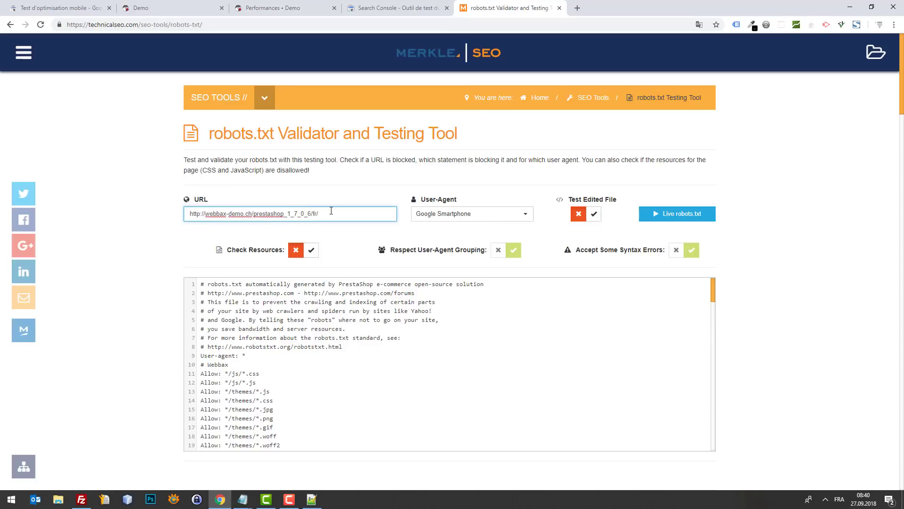
{"action": "type", "text": "gif"}
{"action": "left_click", "coordinate": [668, 216]}
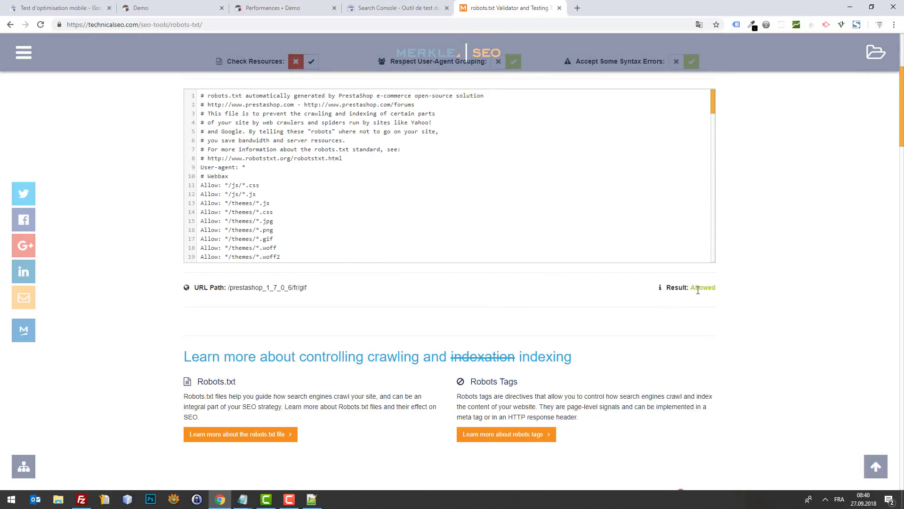
- Check the validator's result for the gif path and return to Search Console's robots.txt testing tool
{"action": "double_click", "coordinate": [702, 287]}
{"action": "scroll", "coordinate": [803, 295], "scroll_direction": "up", "scroll_amount": 1}
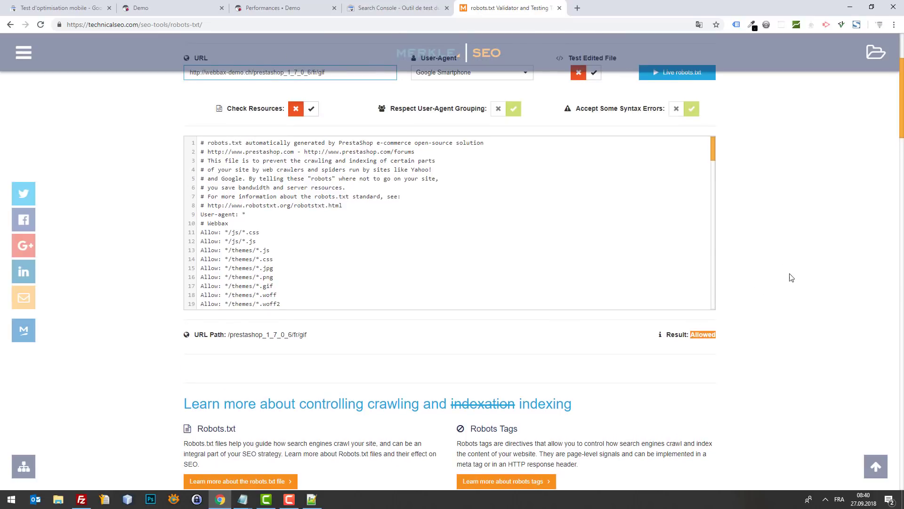
{"action": "left_click", "coordinate": [398, 8]}
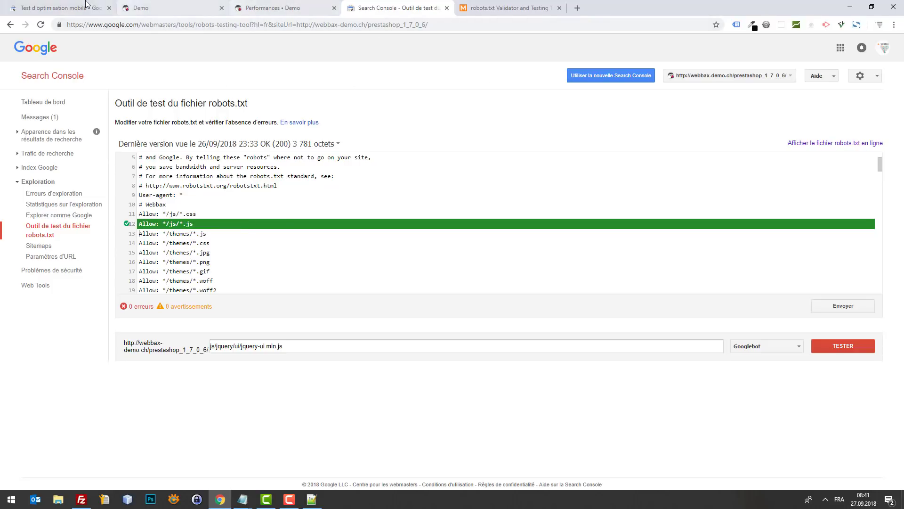
- Display the demo shop's home page in the developer tools' mobile emulation as an iPhone 5/SE
{"action": "left_click", "coordinate": [160, 7]}
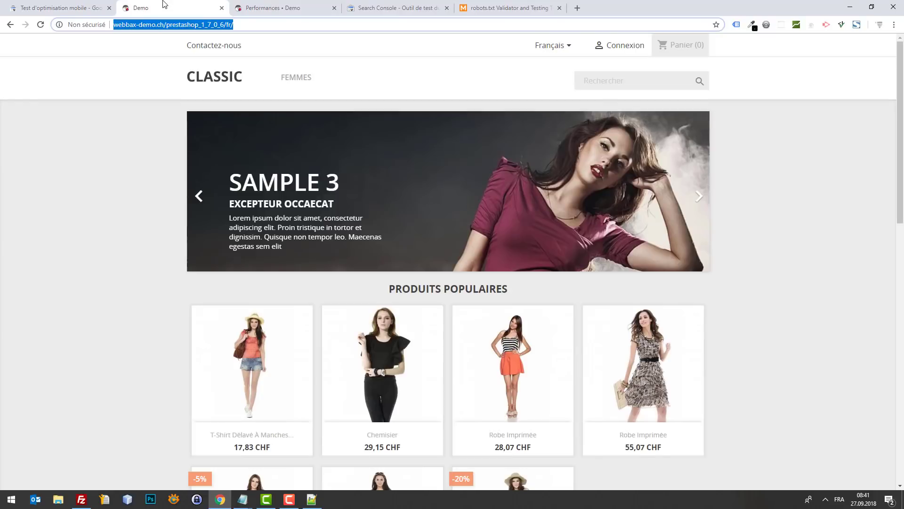
{"action": "left_click", "coordinate": [129, 128]}
{"action": "key", "text": "F12"}
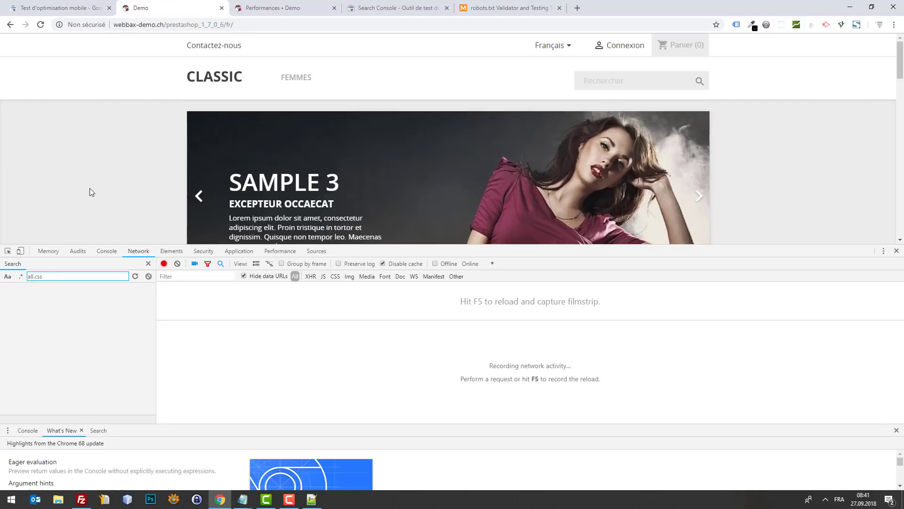
{"action": "left_click", "coordinate": [20, 252]}
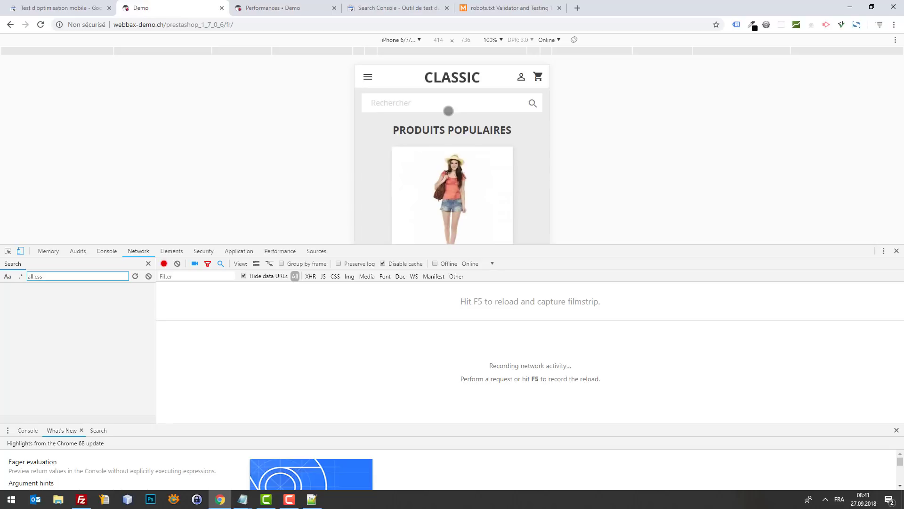
{"action": "left_click", "coordinate": [403, 40]}
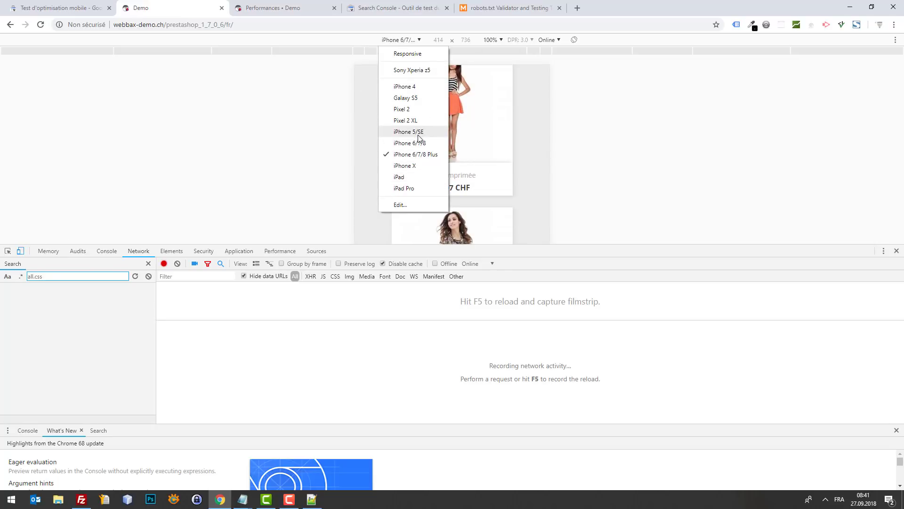
{"action": "left_click", "coordinate": [420, 133]}
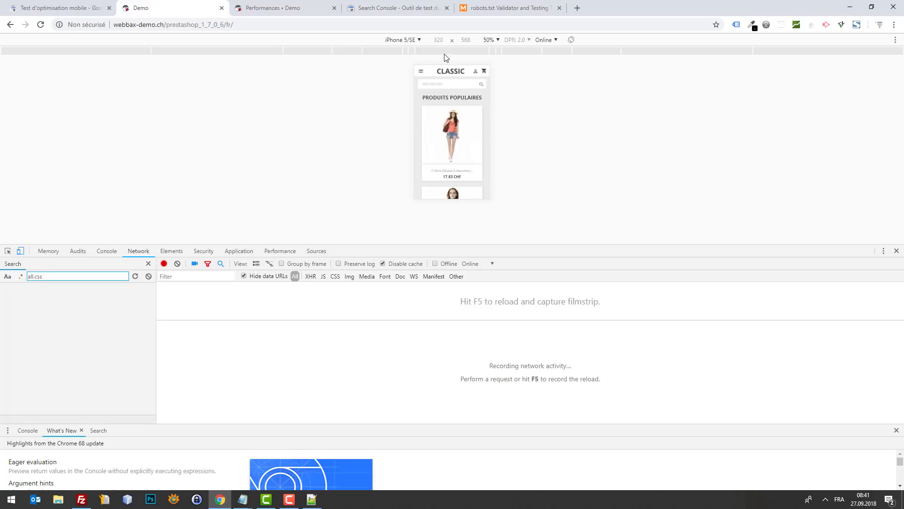
- Set the emulated phone view's zoom to 125% and enlarge the preview area above the developer tools
{"action": "left_click", "coordinate": [417, 42]}
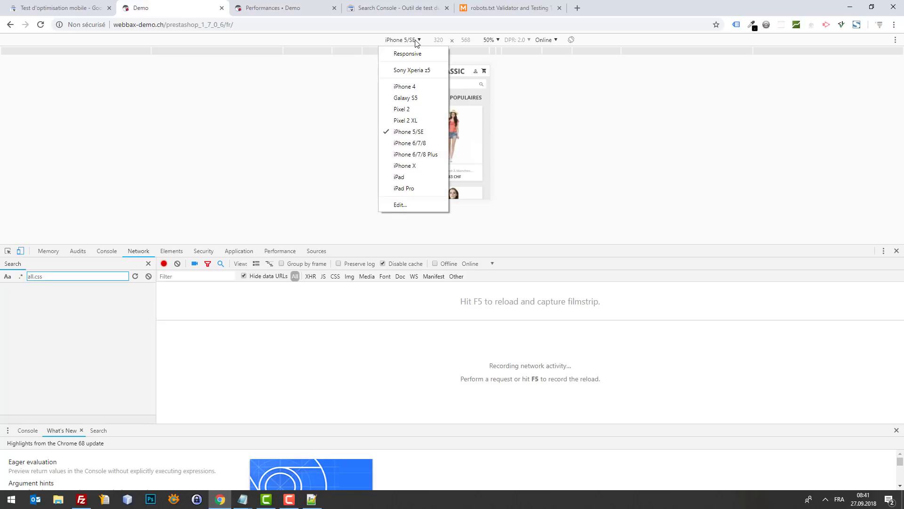
{"action": "left_click", "coordinate": [493, 42]}
{"action": "left_click", "coordinate": [505, 88]}
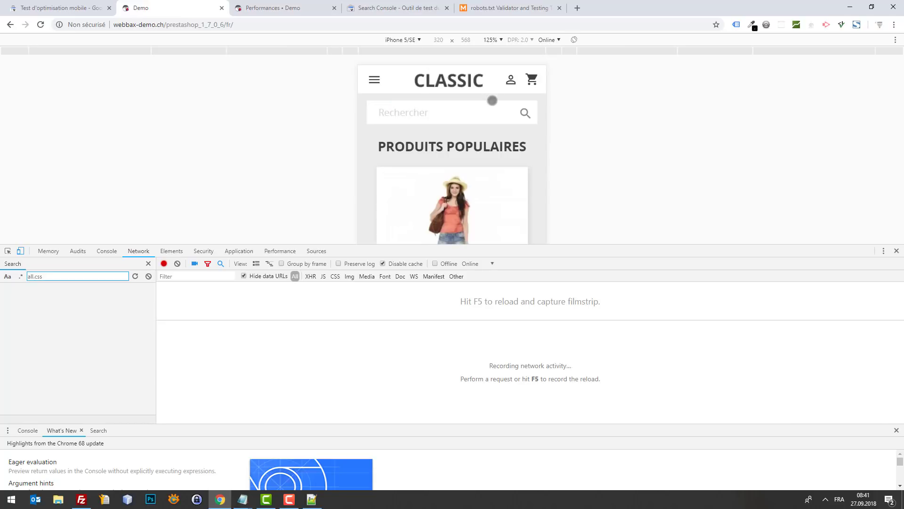
{"action": "scroll", "coordinate": [499, 109], "scroll_direction": "down", "scroll_amount": 5}
{"action": "scroll", "coordinate": [506, 155], "scroll_direction": "up", "scroll_amount": 5}
{"action": "left_click_drag", "start_coordinate": [592, 245], "coordinate": [593, 337]}
- Examine the shop's mobile layout from the popular products down to the newsletter signup, and close the developer tools
{"action": "scroll", "coordinate": [490, 186], "scroll_direction": "down", "scroll_amount": 15}
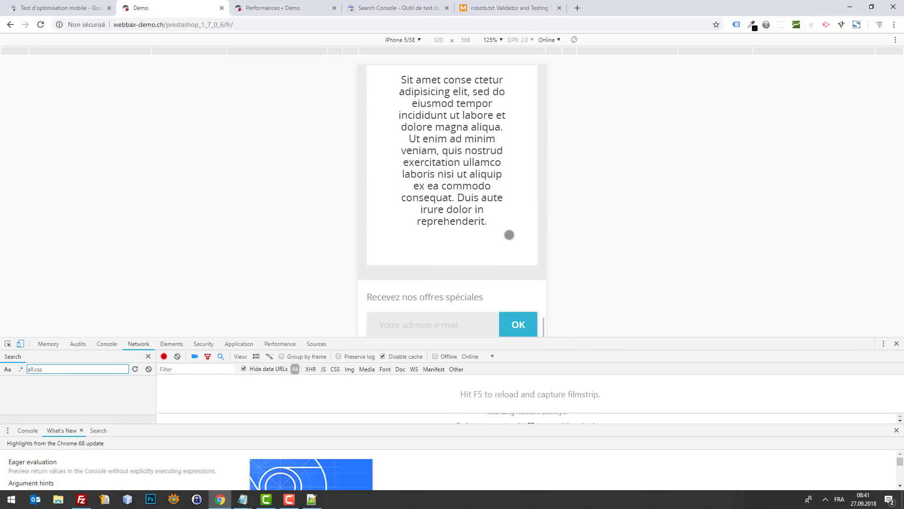
{"action": "scroll", "coordinate": [510, 235], "scroll_direction": "up", "scroll_amount": 15}
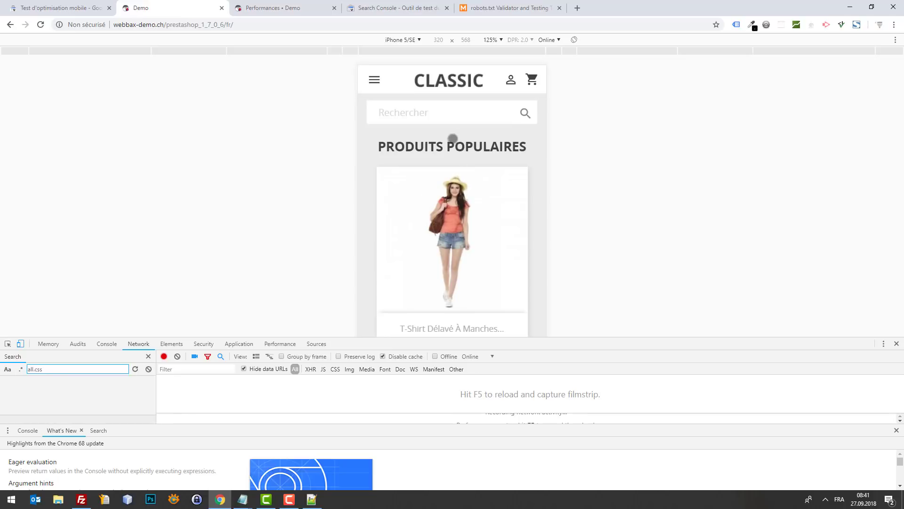
{"action": "key", "text": "F12"}
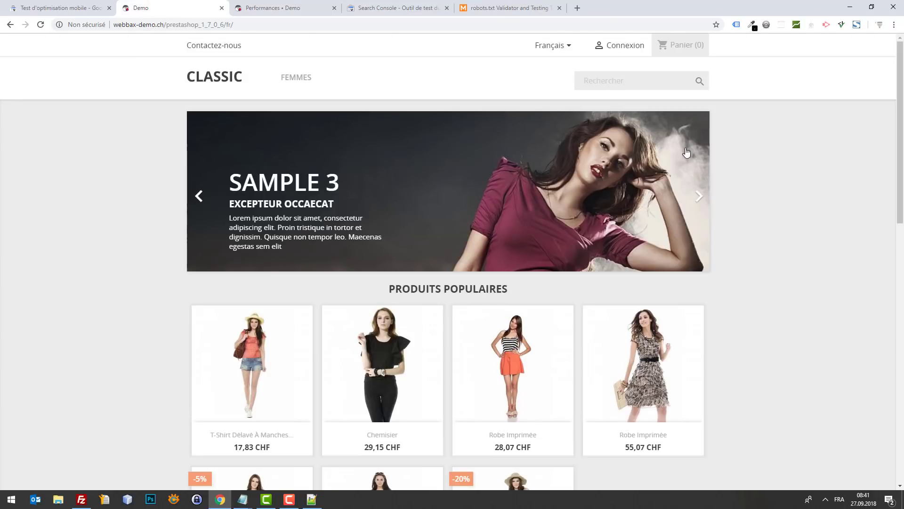
- Reopen the iPhone 5/SE emulation and review the product list and custom text block of the mobile page
{"action": "key", "text": "F12"}
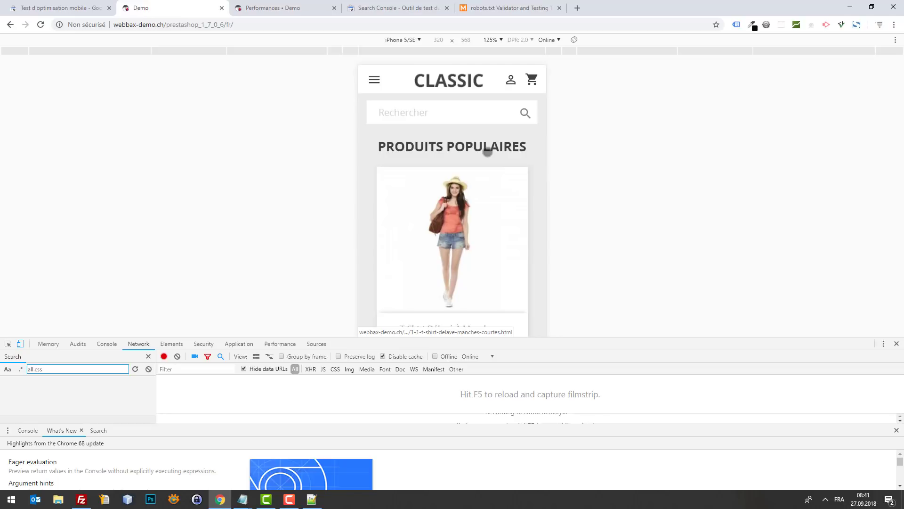
{"action": "scroll", "coordinate": [488, 153], "scroll_direction": "down", "scroll_amount": 6}
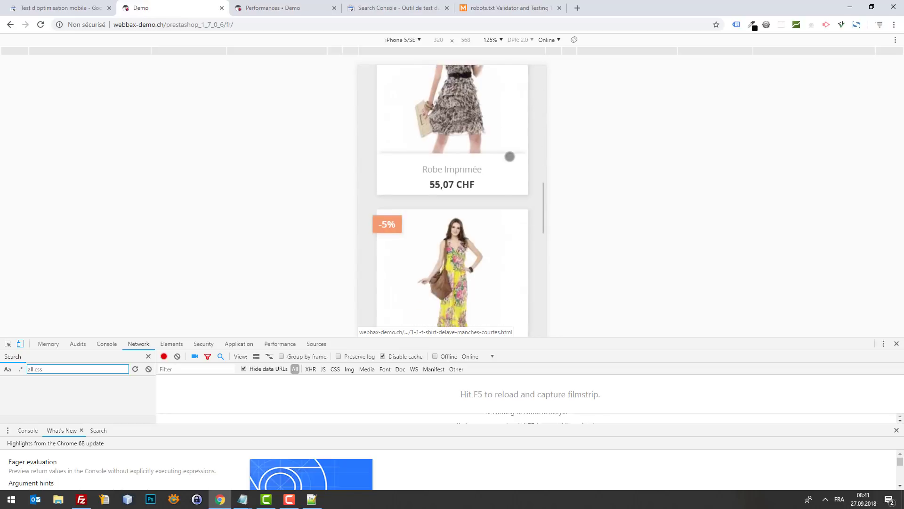
{"action": "scroll", "coordinate": [509, 187], "scroll_direction": "down", "scroll_amount": 10}
{"action": "scroll", "coordinate": [500, 239], "scroll_direction": "up", "scroll_amount": 10}
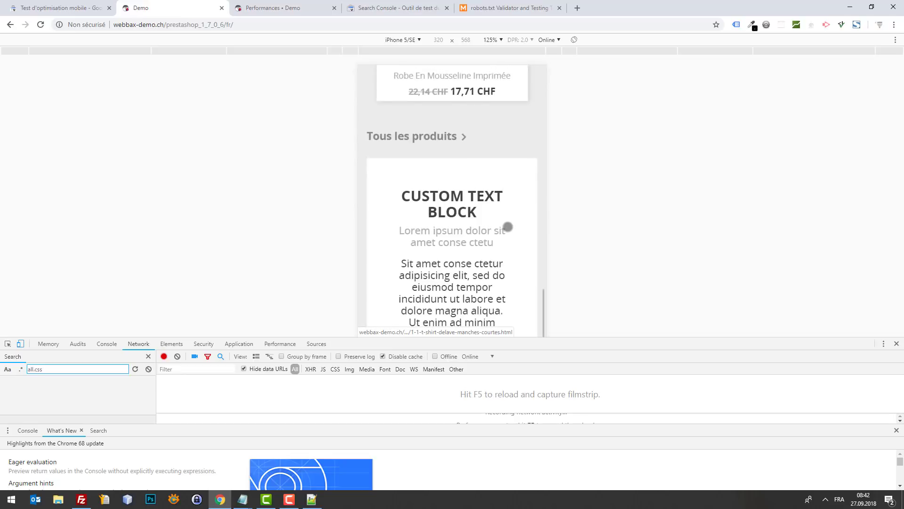
{"action": "scroll", "coordinate": [508, 226], "scroll_direction": "up", "scroll_amount": 5}
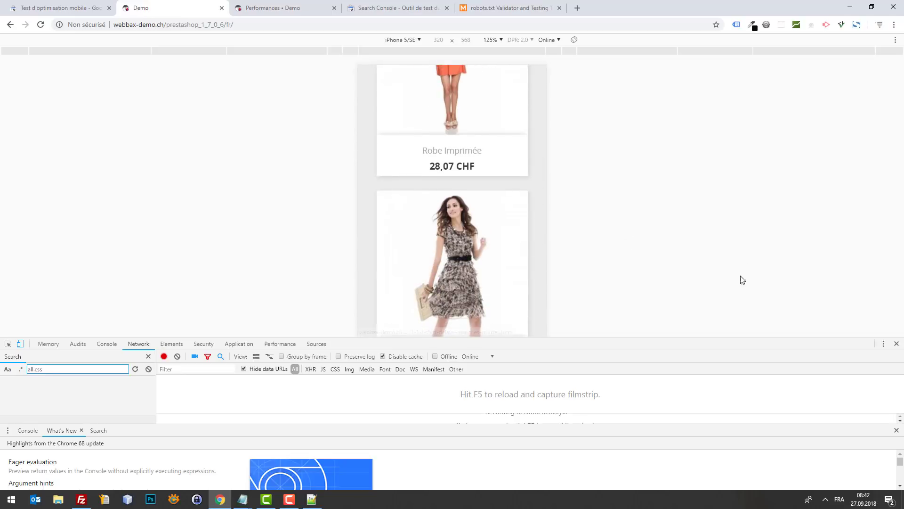